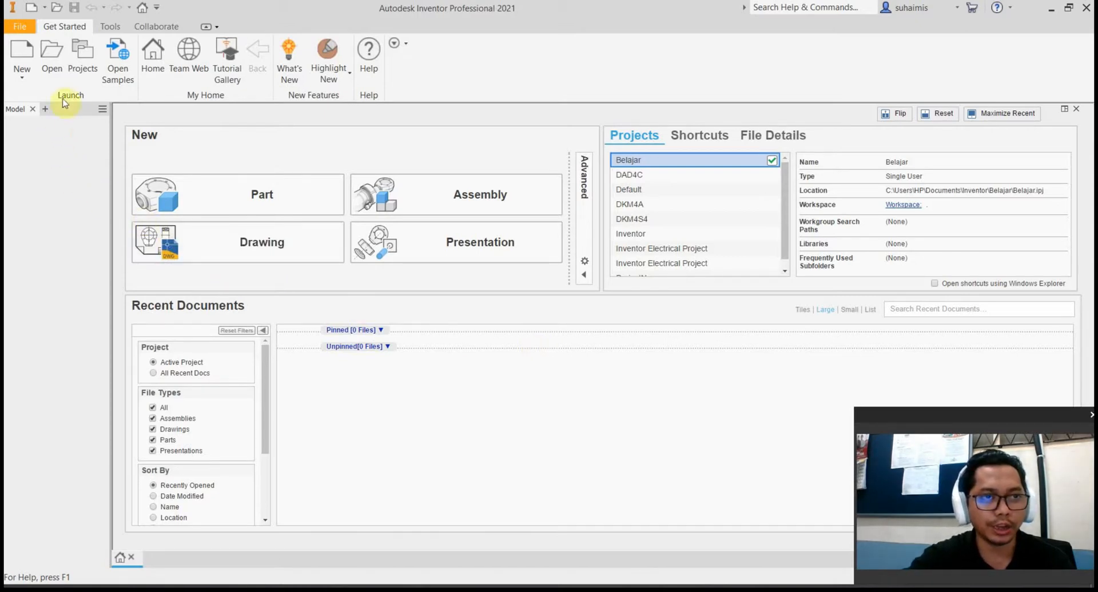
# Create a part from the metric Standard (mm).ipt template and start a 2D sketch on the front origin plane
pyautogui.click(26, 54)
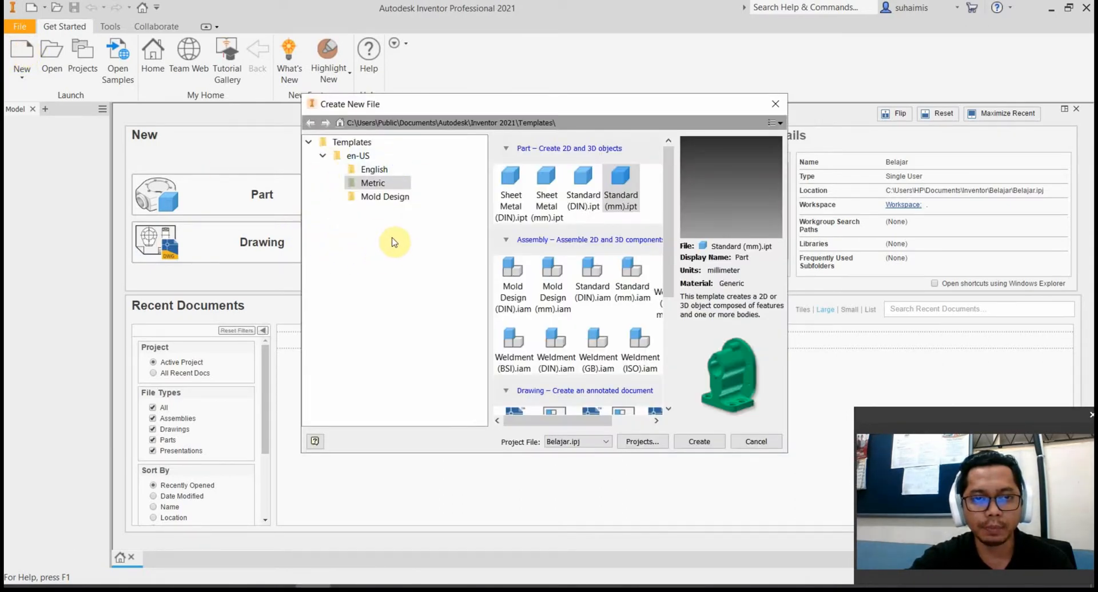
pyautogui.click(399, 183)
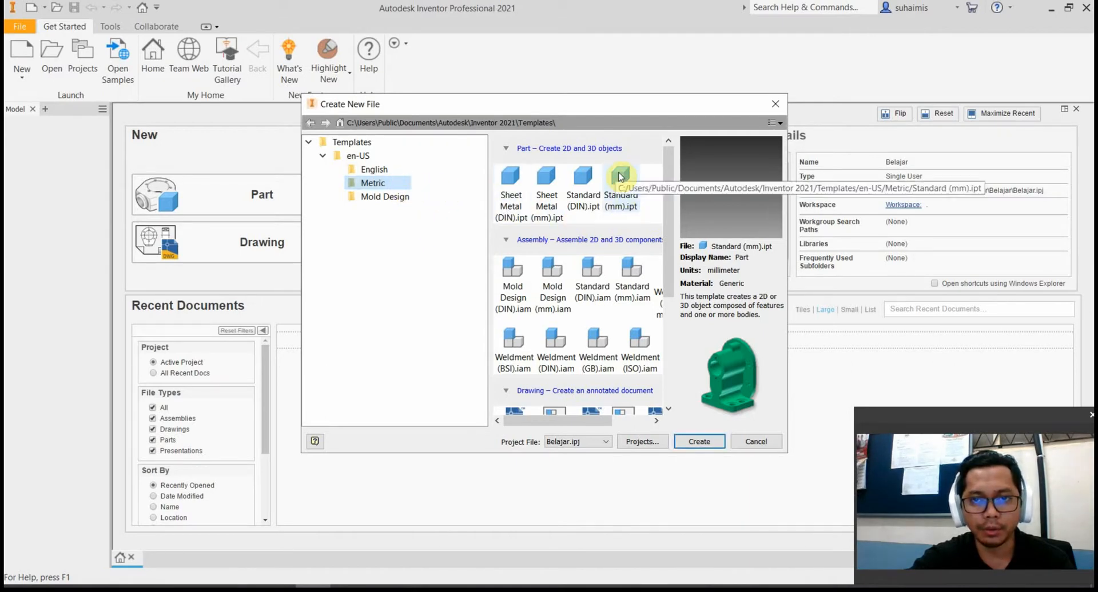
pyautogui.click(707, 443)
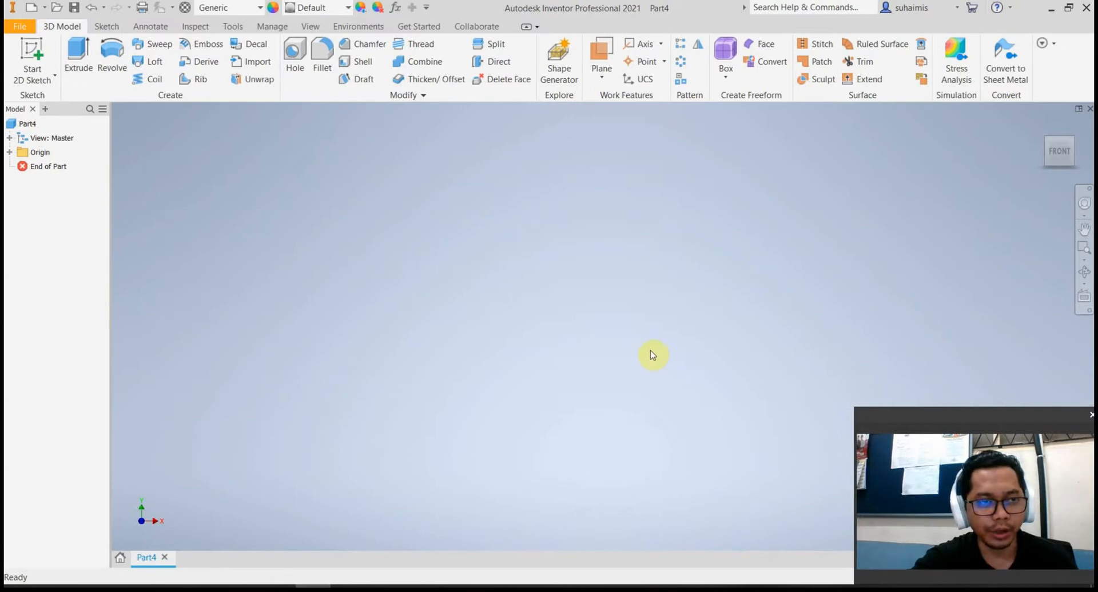
pyautogui.click(33, 57)
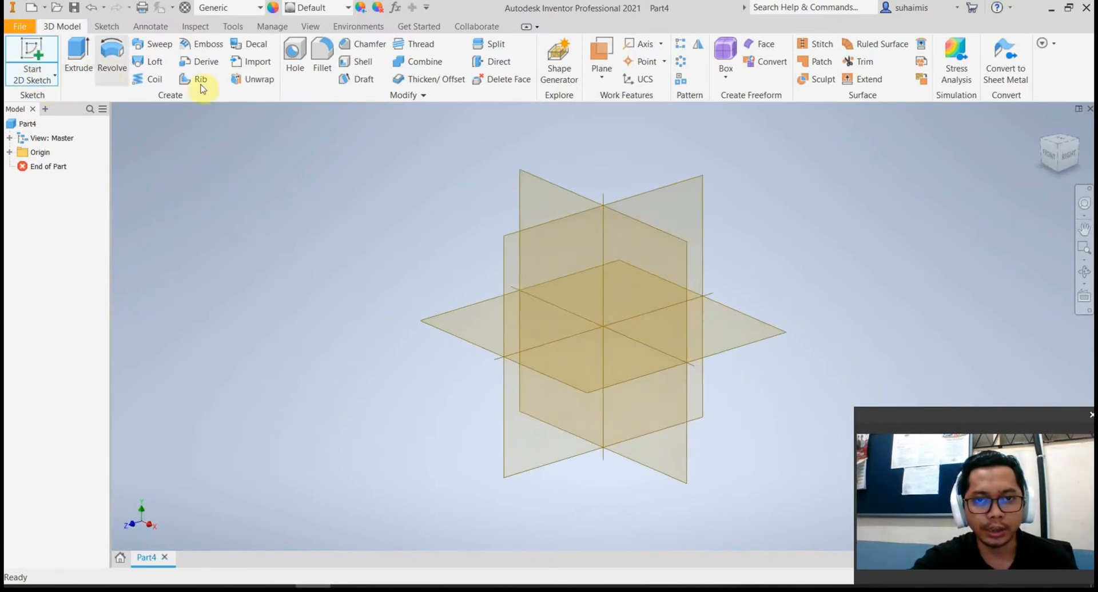
pyautogui.click(536, 184)
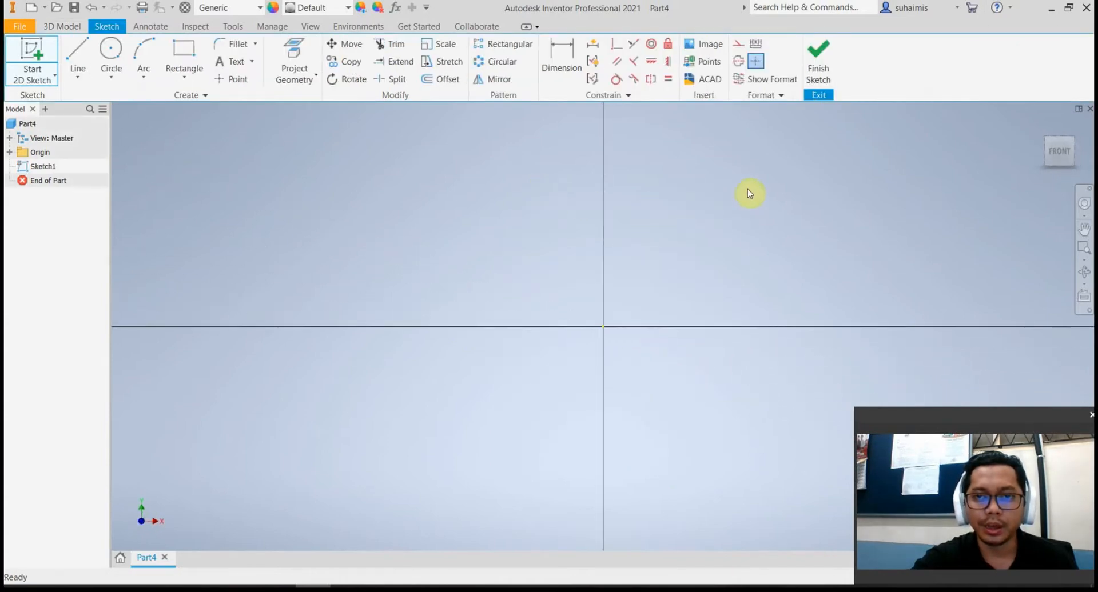
# Draw two separate two-point rectangles up and right of the origin, with the smaller one above the larger one
pyautogui.moveTo(746, 187)
pyautogui.mouseDown(button='middle')
pyautogui.moveTo(387, 336)
pyautogui.moveTo(355, 345)
pyautogui.moveTo(409, 282)
pyautogui.moveTo(437, 286)
pyautogui.moveTo(336, 336)
pyautogui.moveTo(333, 351)
pyautogui.moveTo(329, 321)
pyautogui.mouseUp(button='middle')
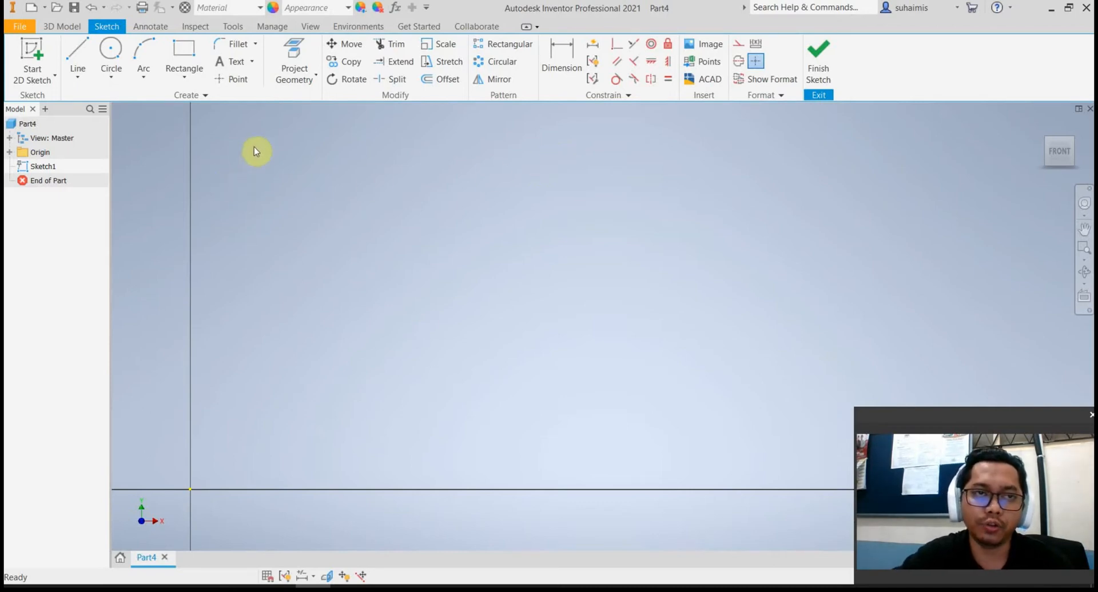
pyautogui.click(184, 54)
pyautogui.click(345, 250)
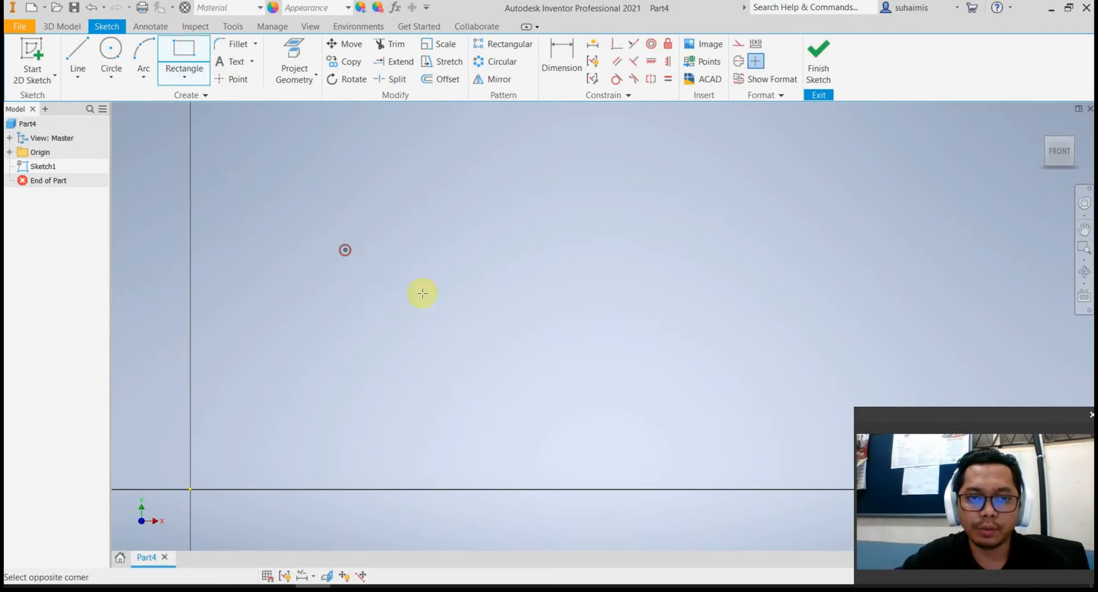
pyautogui.click(504, 353)
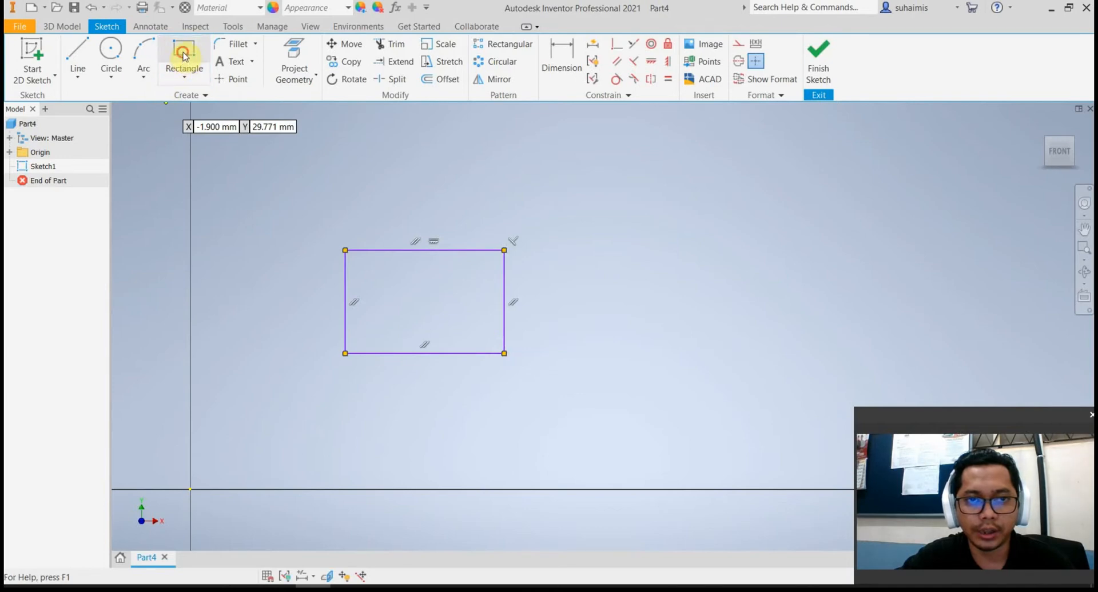
pyautogui.click(184, 53)
pyautogui.click(379, 144)
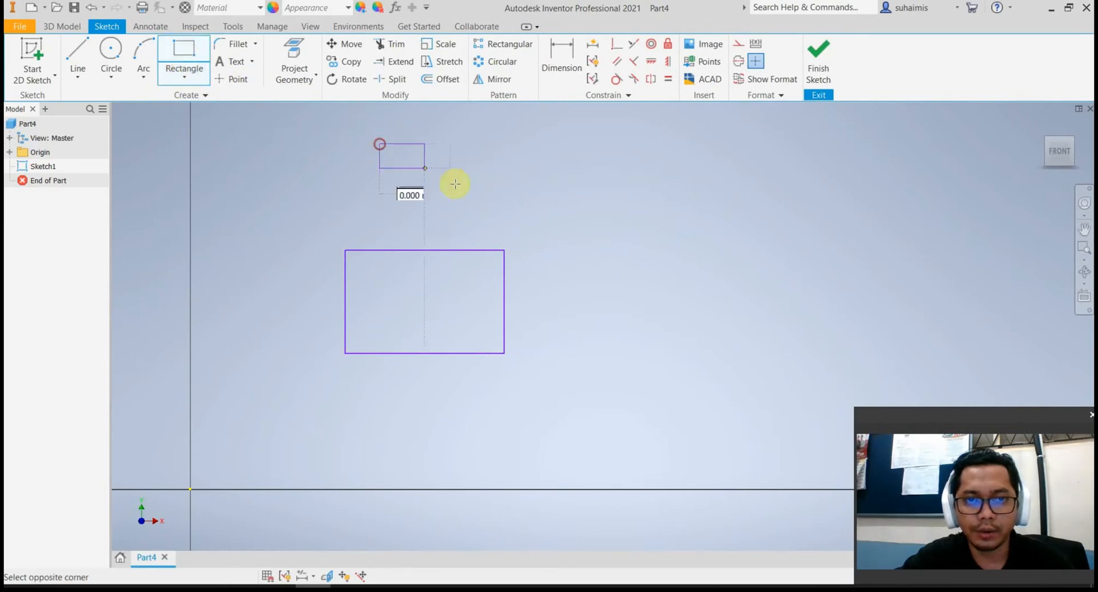
pyautogui.click(486, 201)
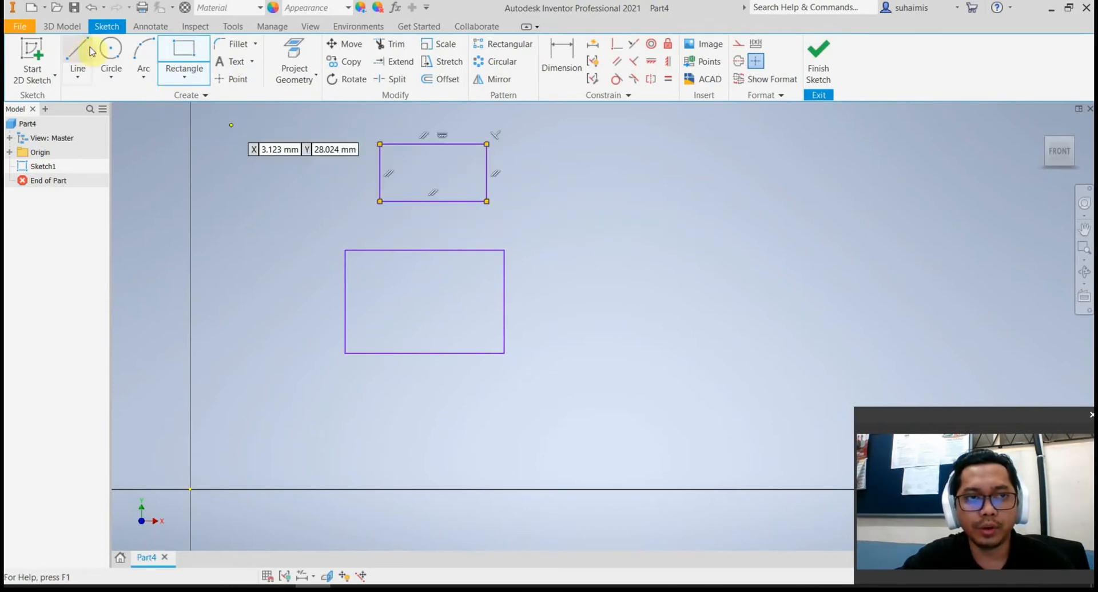
# Draw a circle to the right of the two rectangles, clear of both
pyautogui.click(111, 49)
pyautogui.click(570, 217)
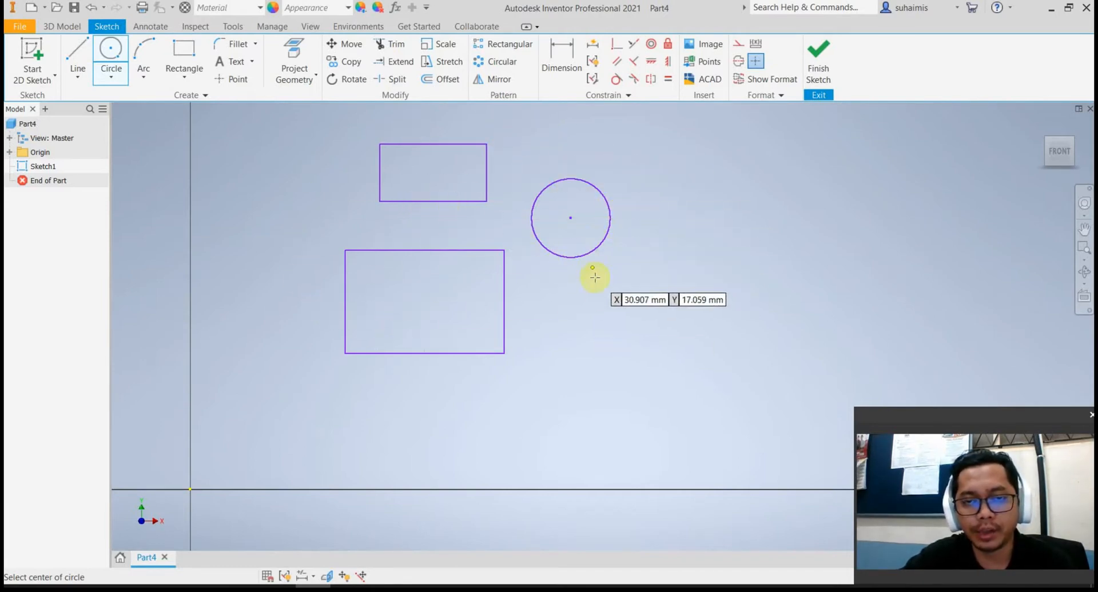
pyautogui.moveTo(600, 312); pyautogui.dragTo(606, 357, button='middle')
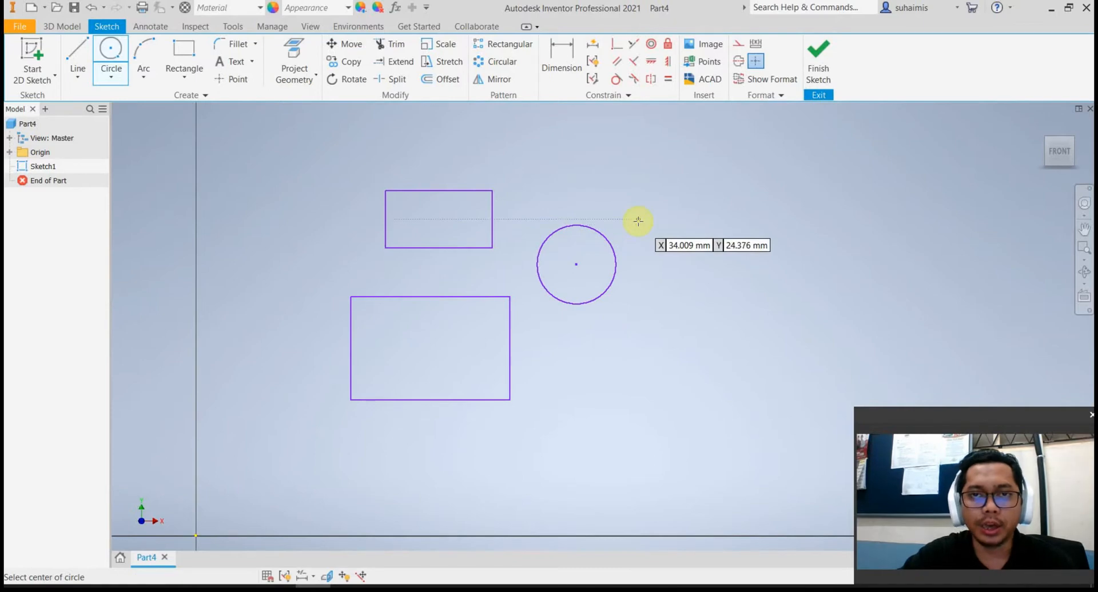
# Apply a coincident constraint between the upper rectangle's lower-right corner and the lower rectangle's upper-right corner
pyautogui.click(614, 50)
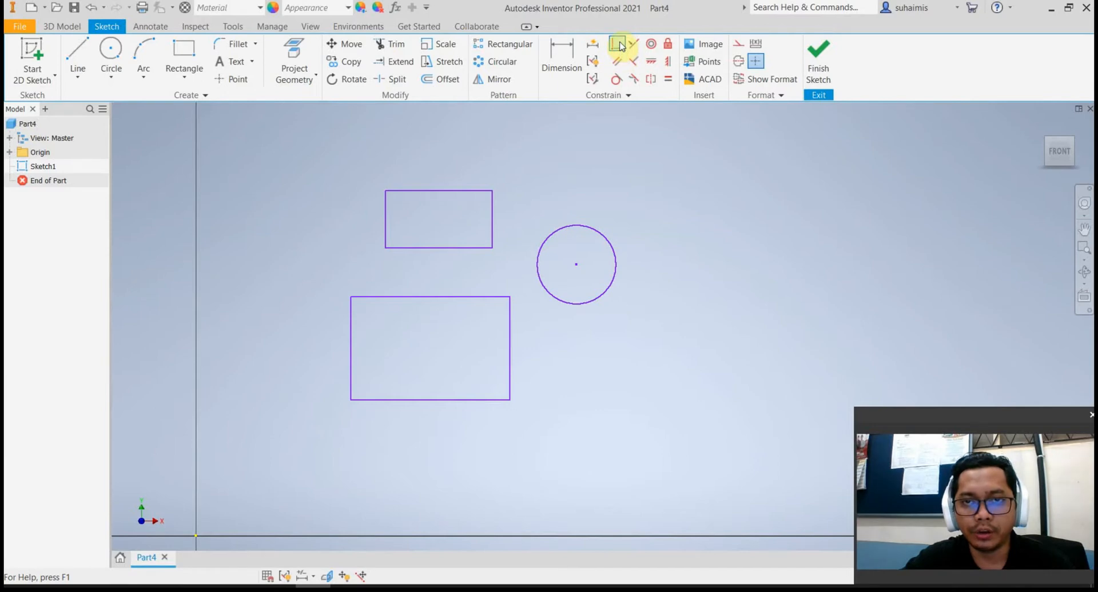
pyautogui.click(618, 44)
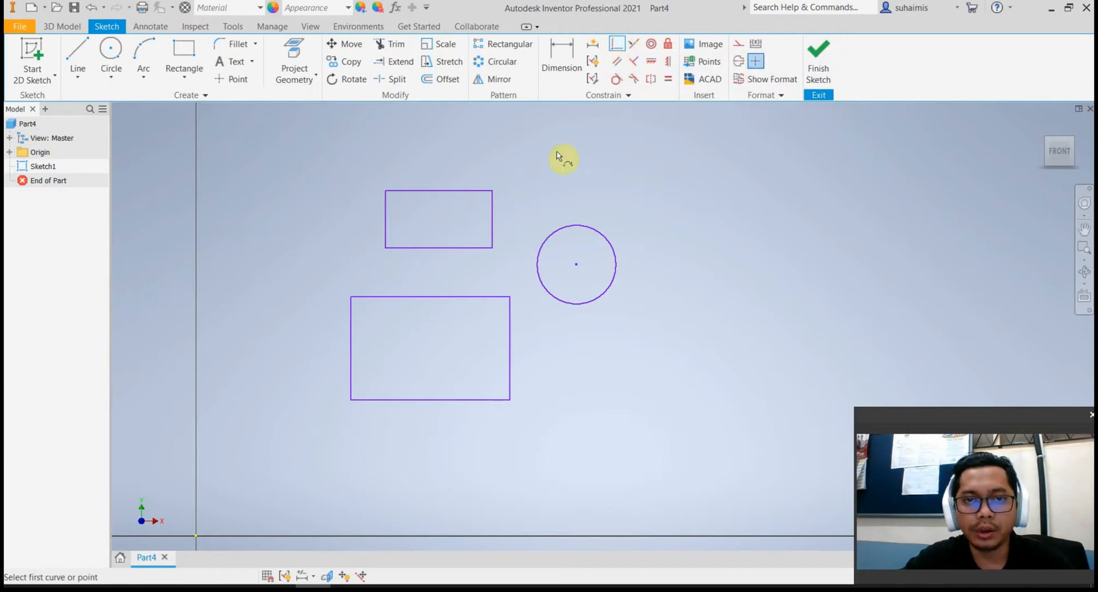
pyautogui.click(492, 251)
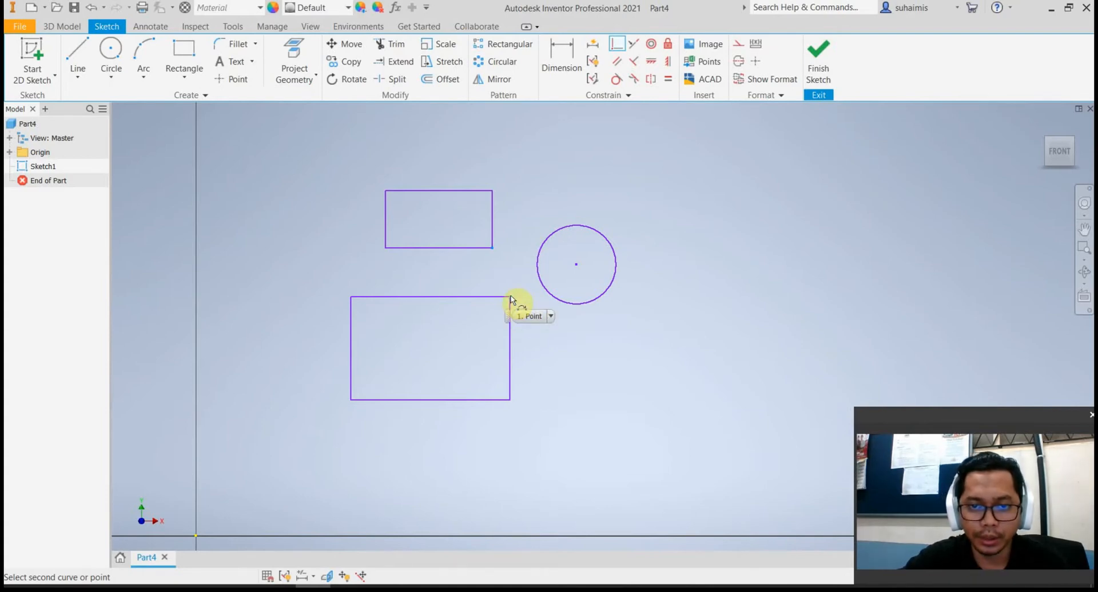
pyautogui.click(510, 297)
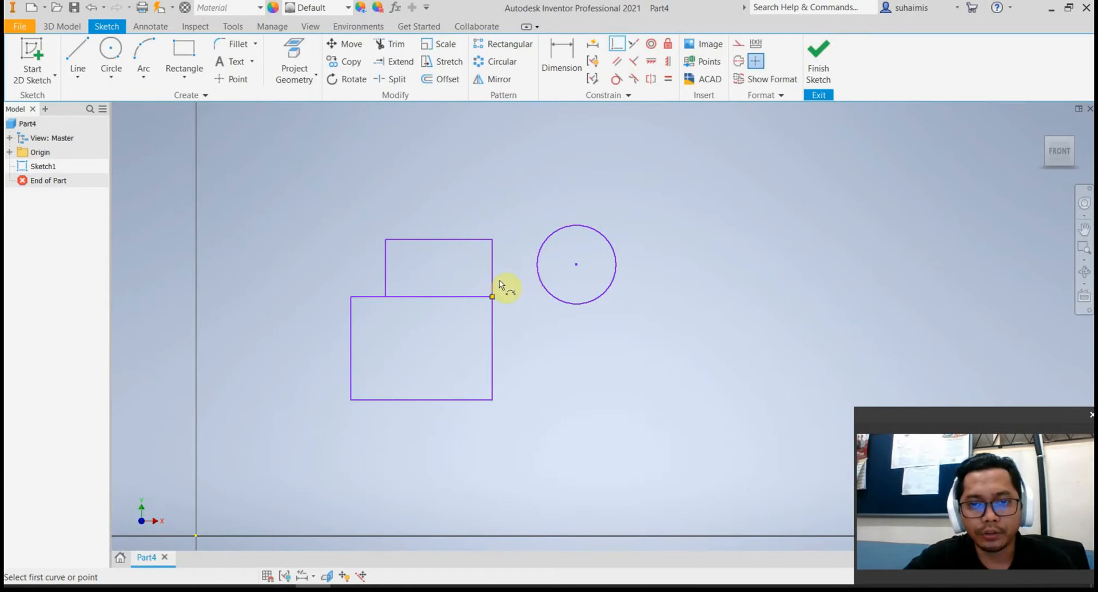
# Make the circle's centre coincident with the upper-left corner of the upper rectangle
pyautogui.click(615, 48)
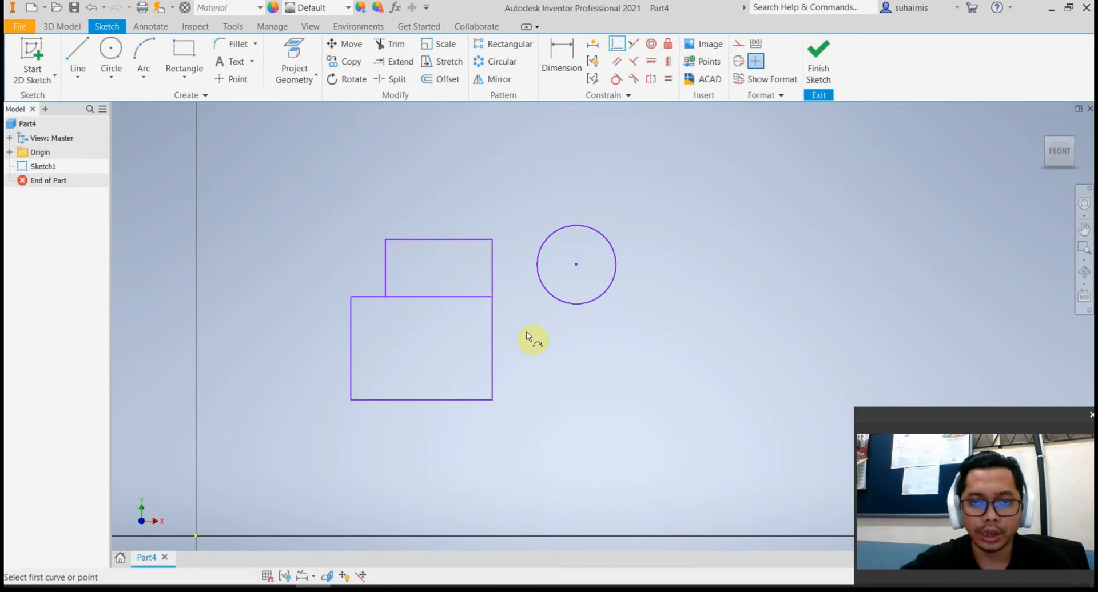
pyautogui.click(577, 267)
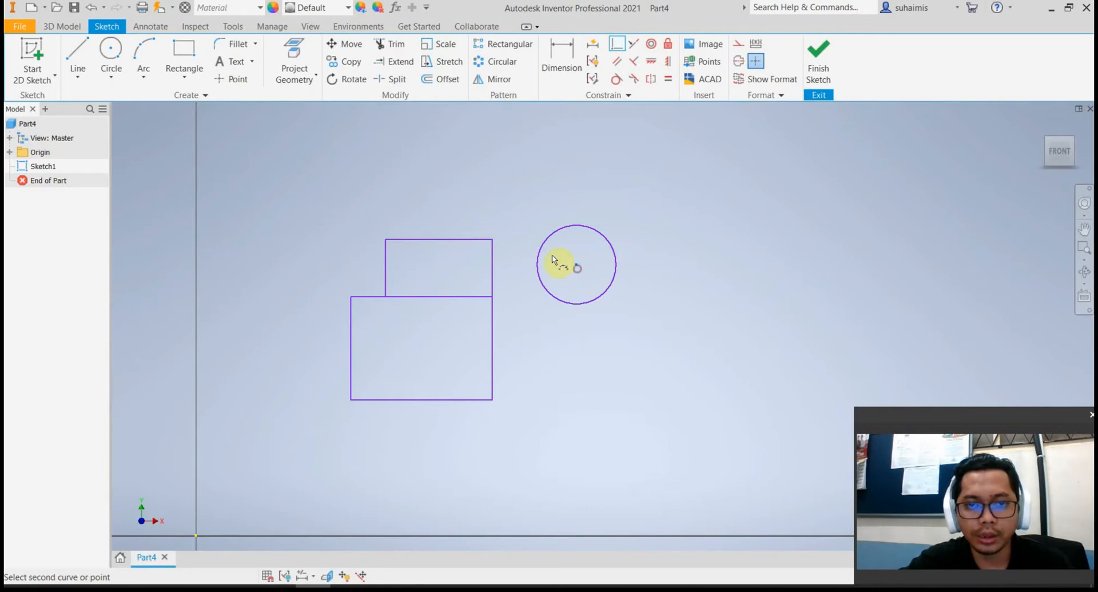
pyautogui.click(387, 242)
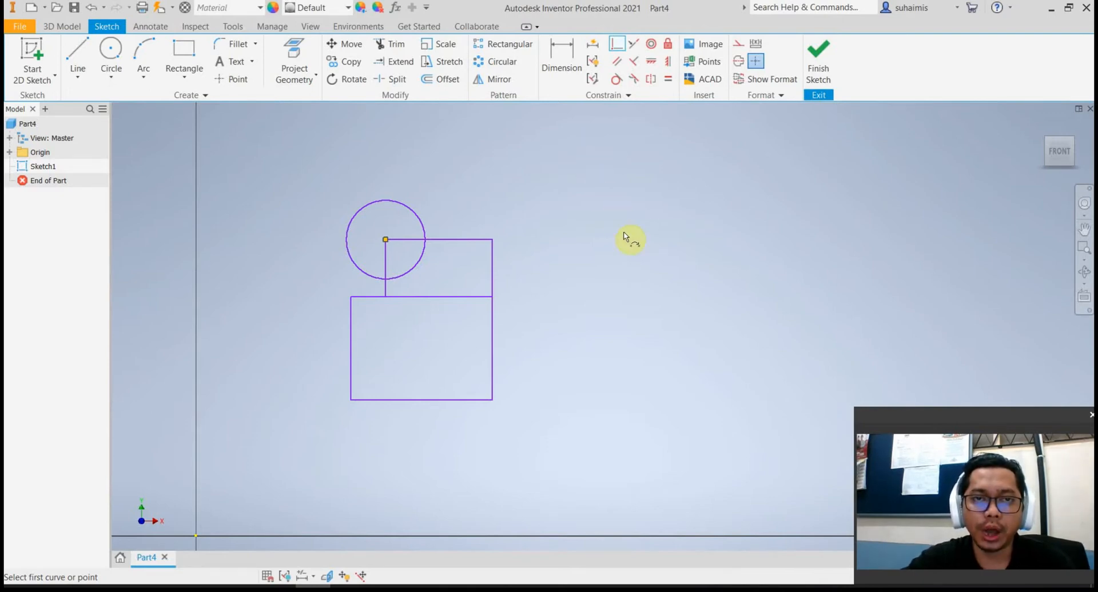
# Draw another rectangle to the right of the joined shapes and a small circle outside its upper-left corner
pyautogui.moveTo(608, 232); pyautogui.dragTo(516, 228, button='middle')
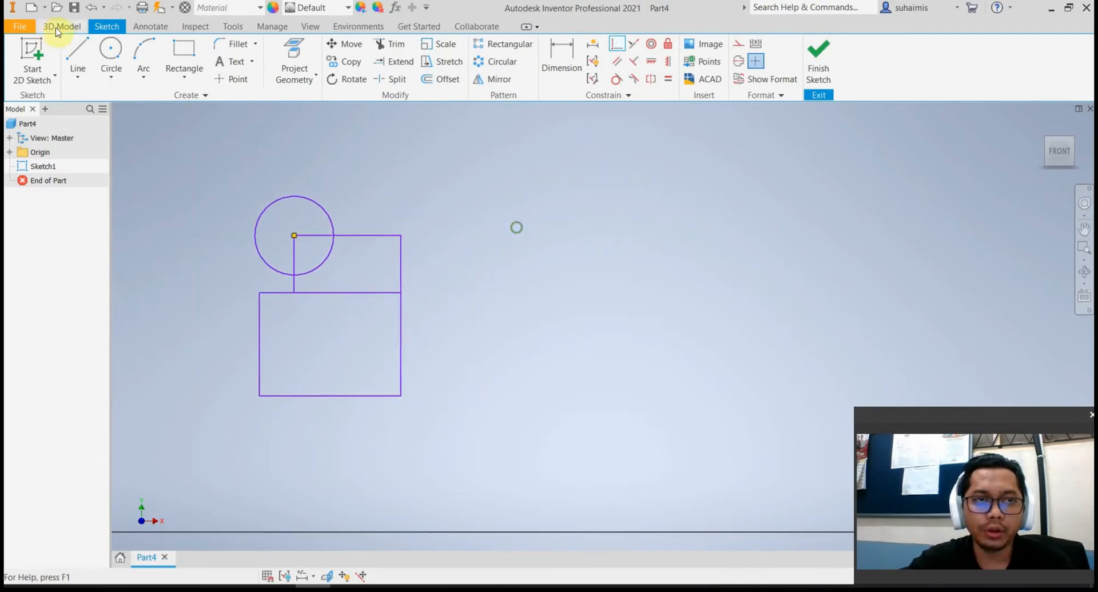
pyautogui.click(183, 51)
pyautogui.click(552, 223)
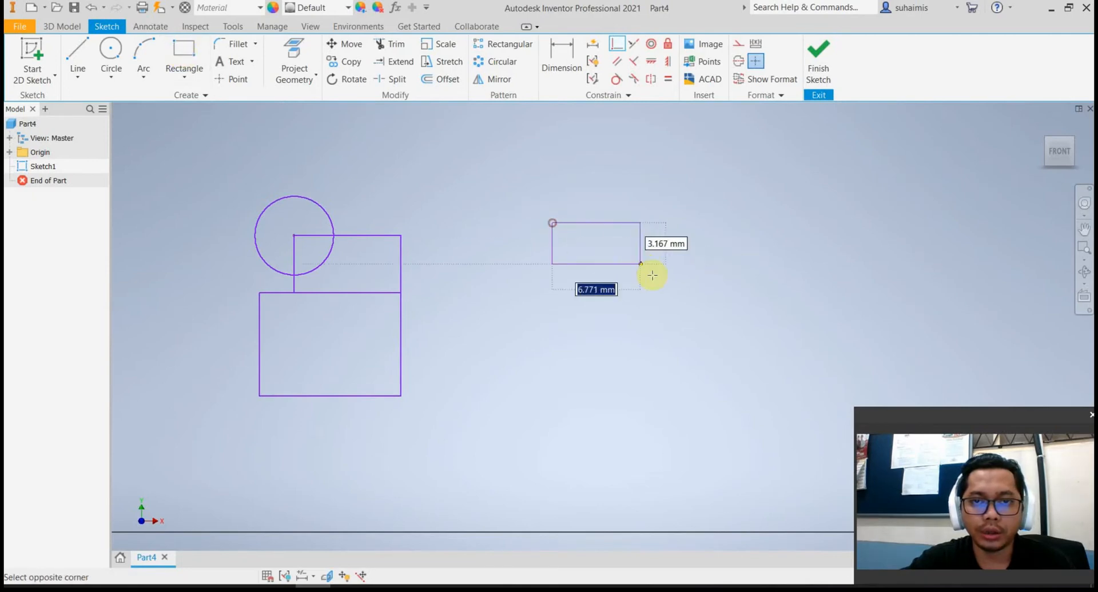
pyautogui.click(689, 344)
pyautogui.click(111, 52)
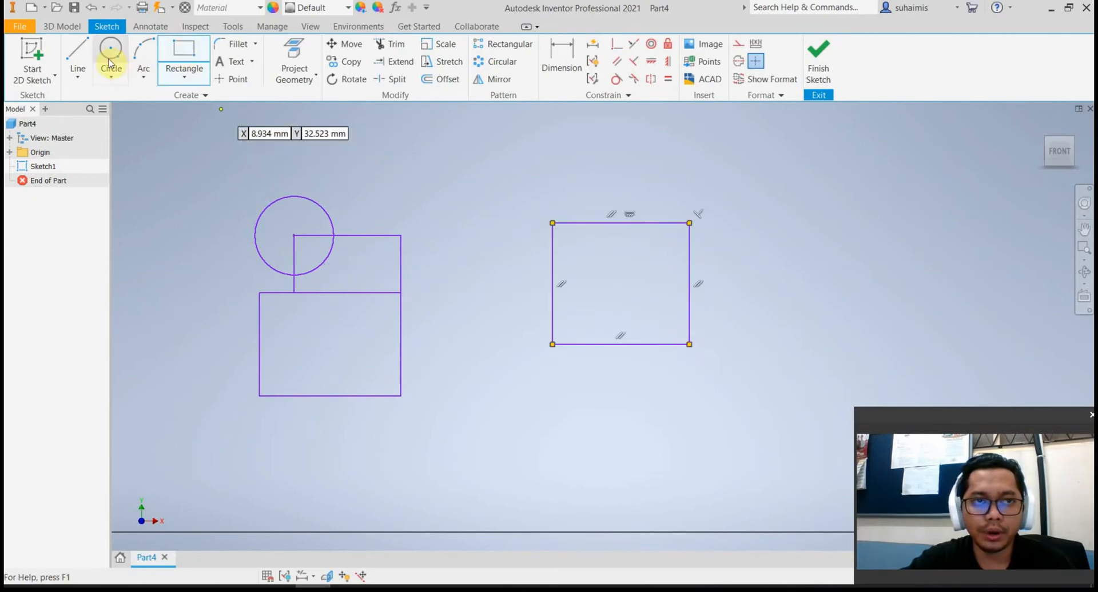
pyautogui.click(525, 188)
pyautogui.click(553, 197)
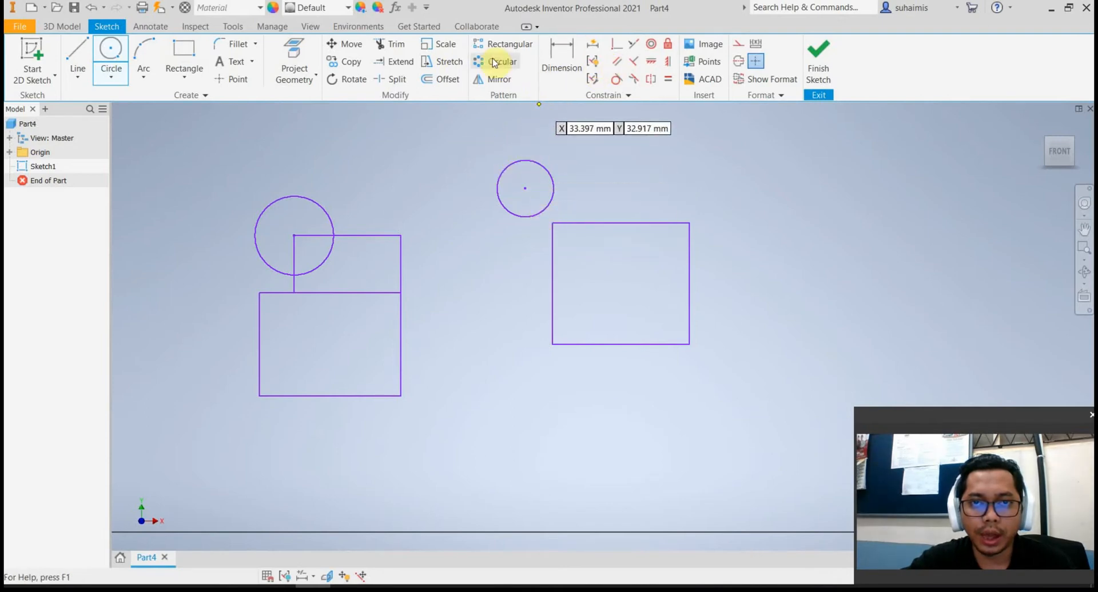
# Make the small circle's centre coincident with the new rectangle's upper-left corner
pyautogui.click(616, 44)
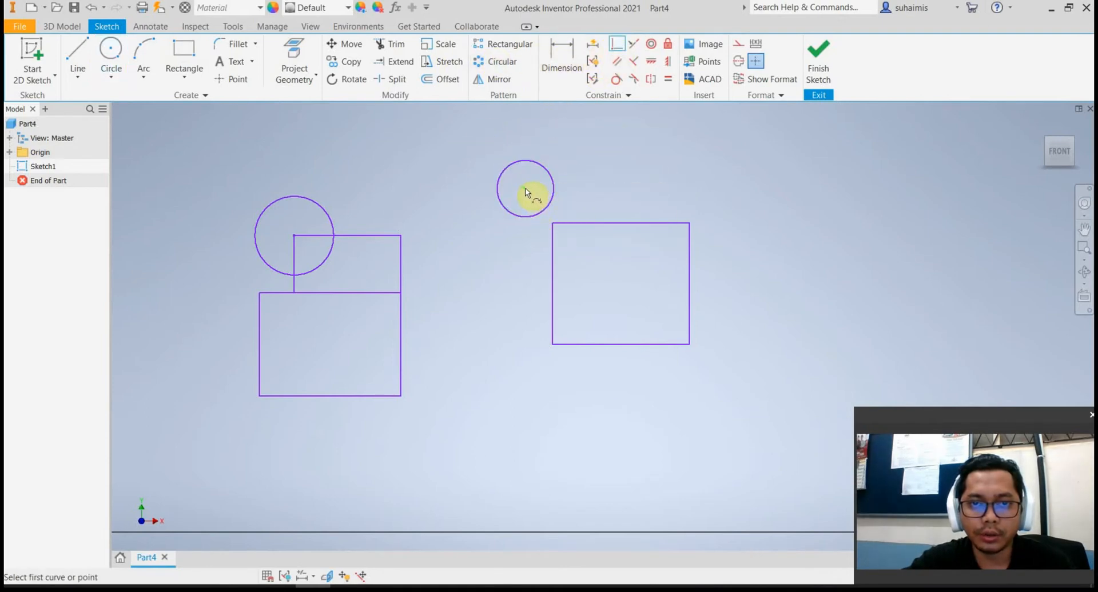
pyautogui.click(525, 189)
pyautogui.click(554, 224)
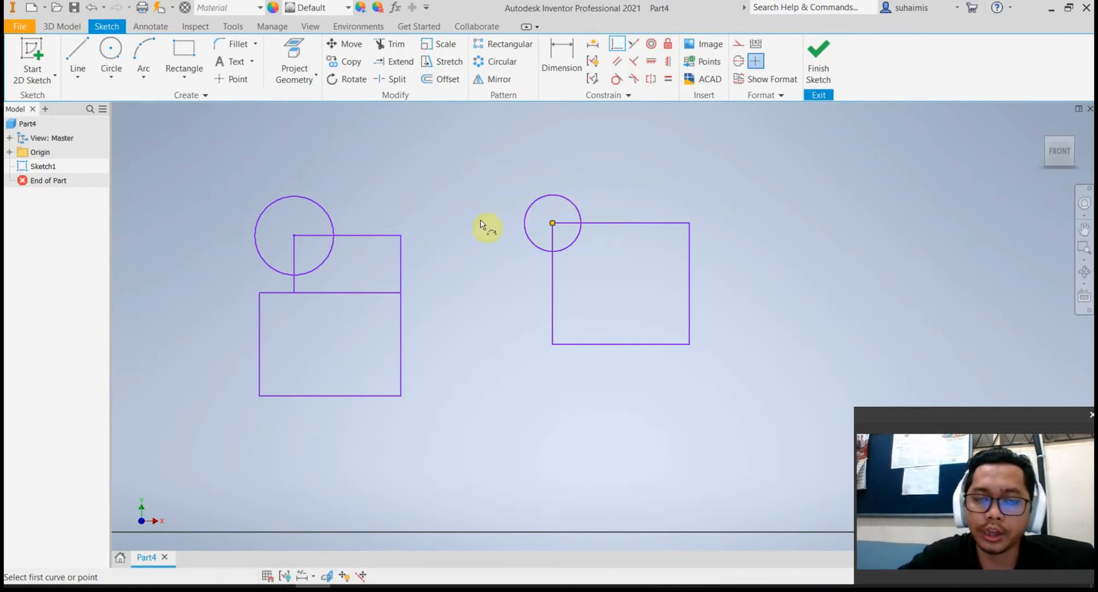
# Draw a circle centred directly on the upper-right corner of the new rectangle
pyautogui.click(111, 54)
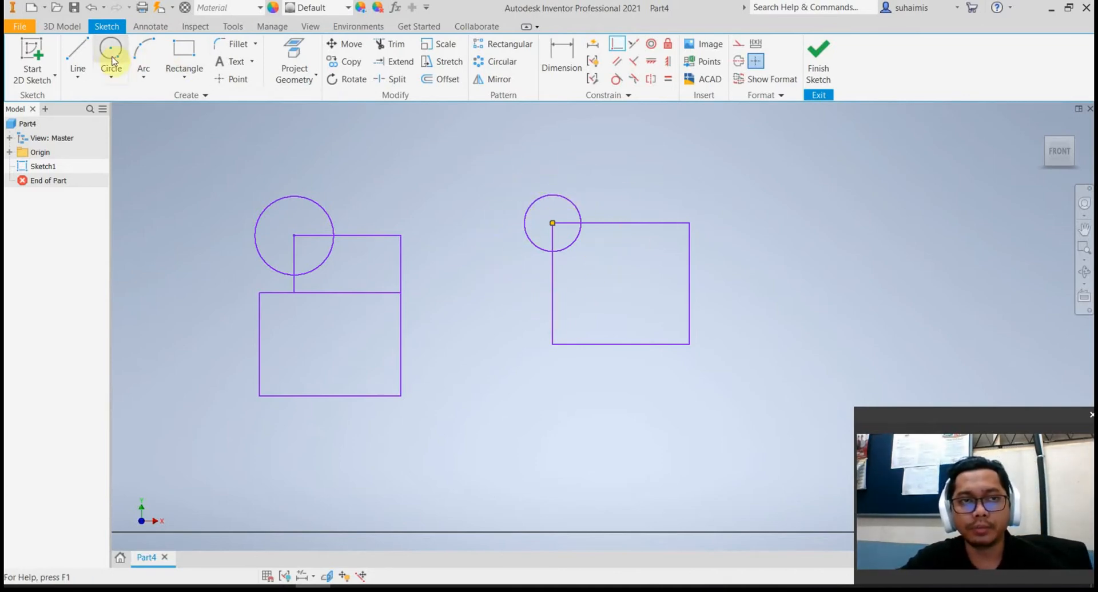
pyautogui.click(690, 223)
pyautogui.click(712, 223)
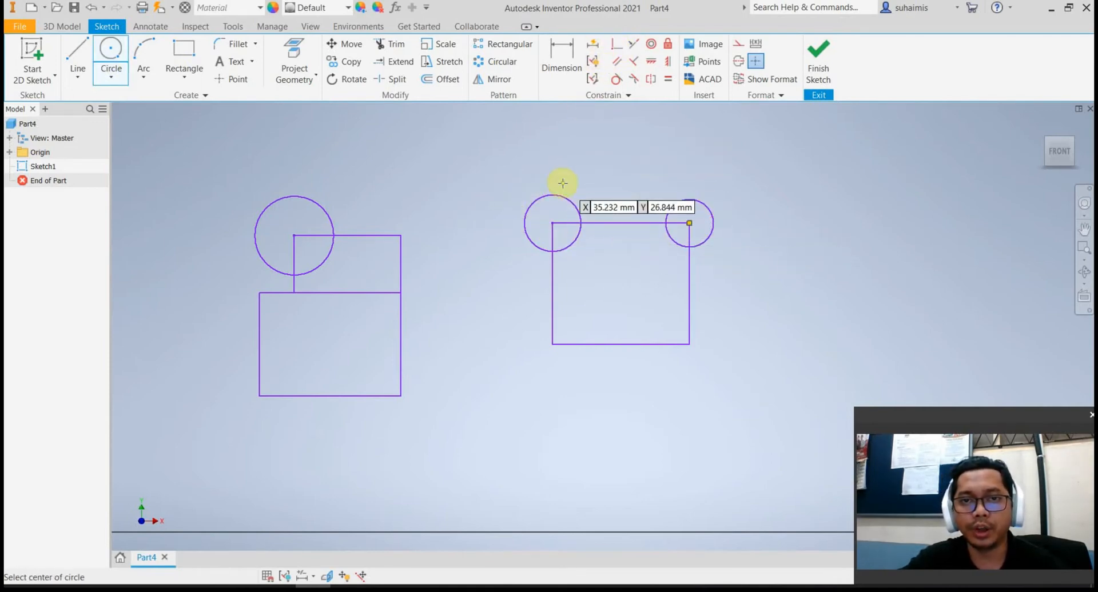
pyautogui.press('Escape')
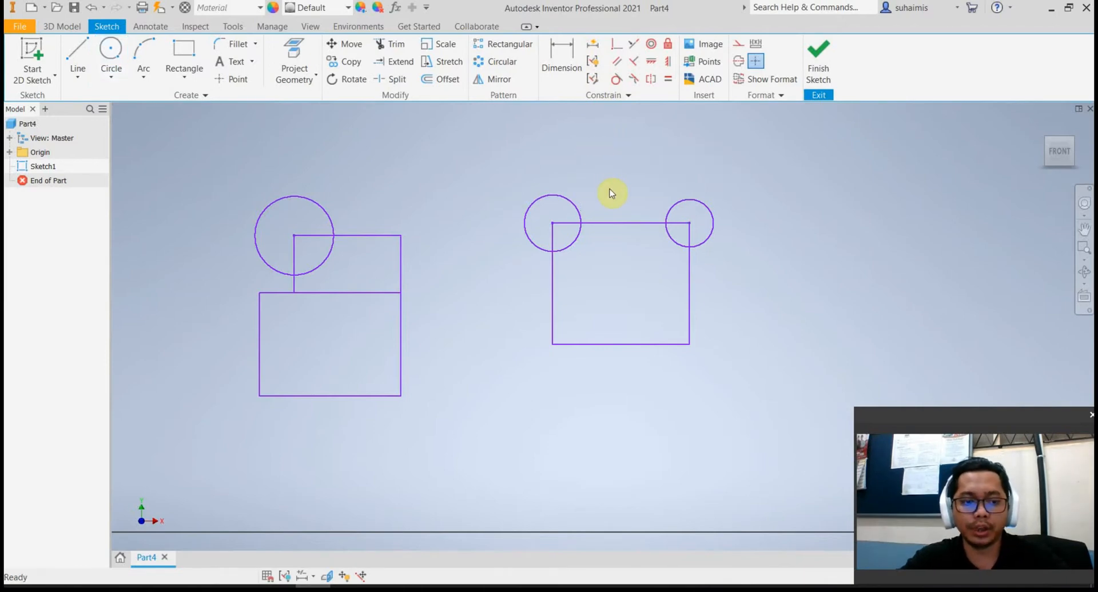
# Undo the additional rectangle, its circles and all coincident constraints, and delete the remaining circle beside the original two rectangles
pyautogui.hotkey('ctrl', 'z')
pyautogui.hotkey('ctrl', 'z')
pyautogui.hotkey('ctrl', 'z')
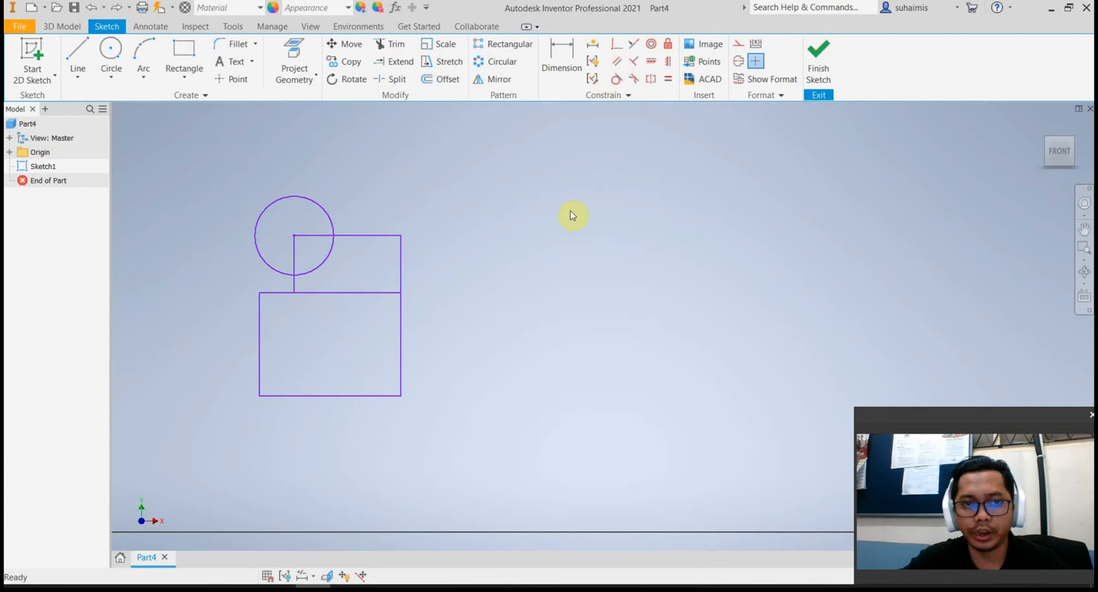
pyautogui.hotkey('ctrl', 'z')
pyautogui.hotkey('ctrl', 'z')
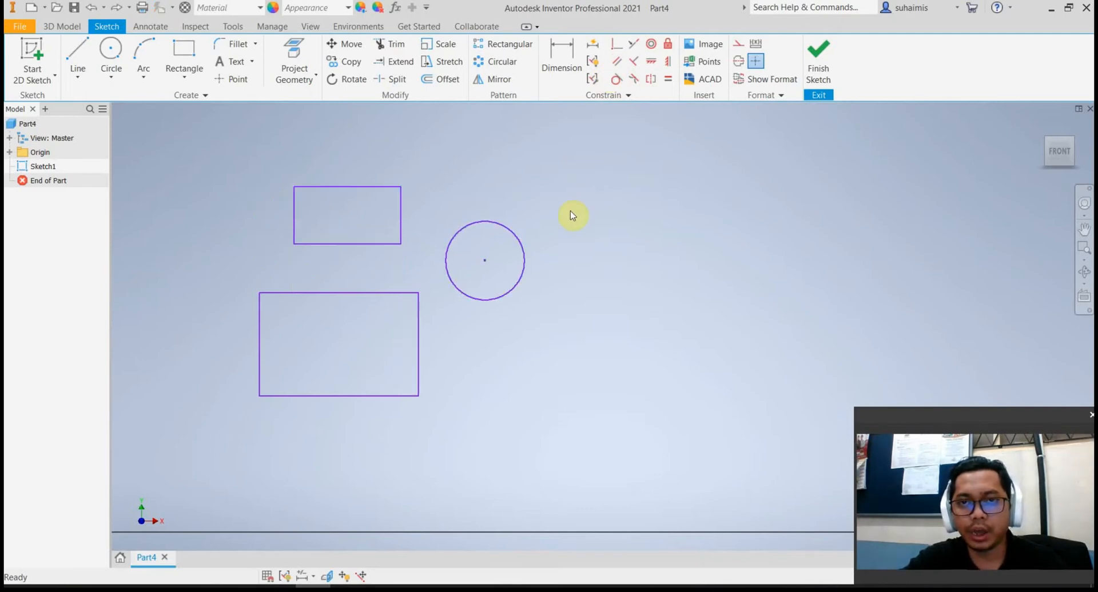
pyautogui.click(518, 232)
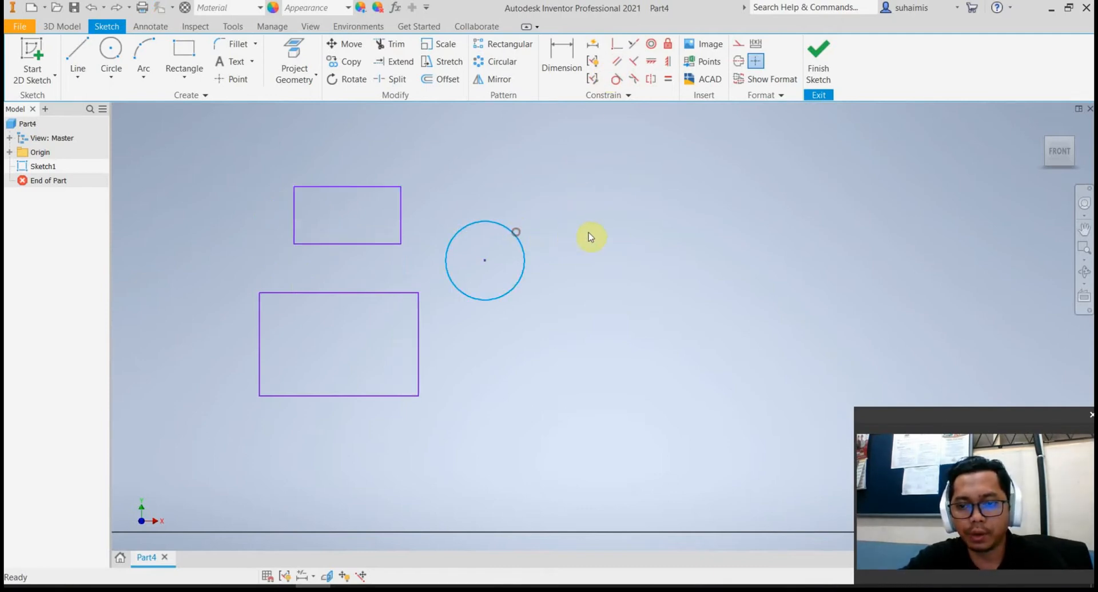
pyautogui.press('Delete')
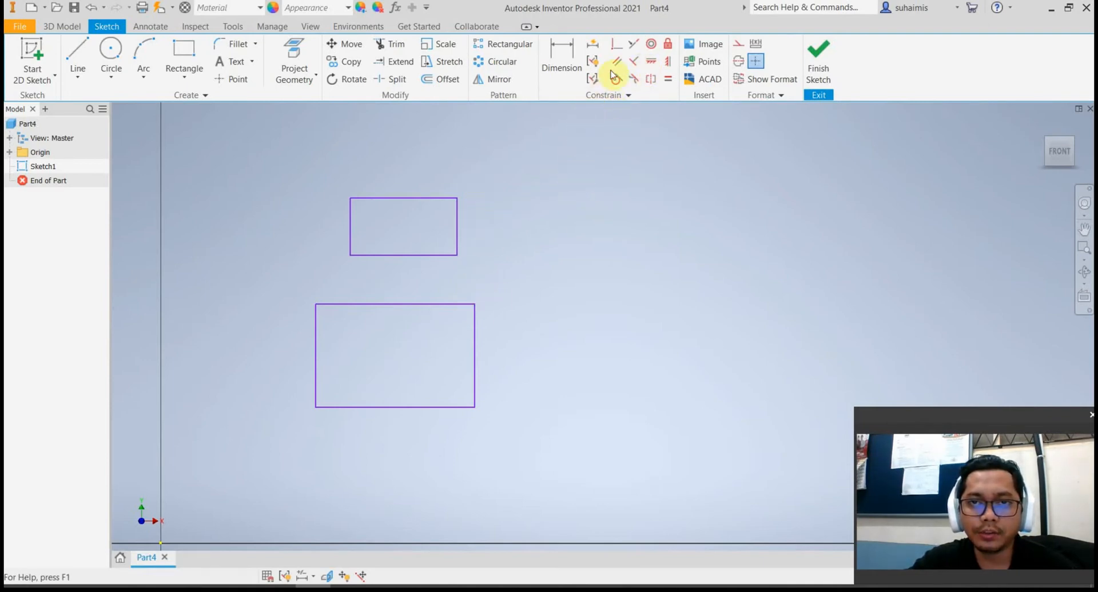
# Apply a collinear constraint between the right edge of the upper rectangle and the right edge of the lower rectangle
pyautogui.click(634, 44)
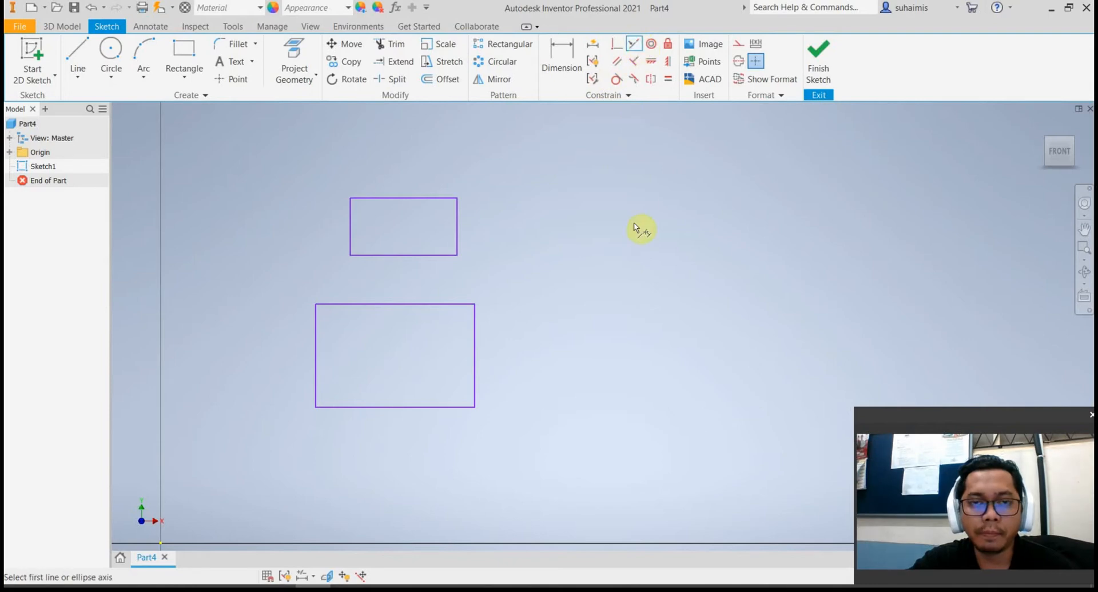
pyautogui.click(460, 219)
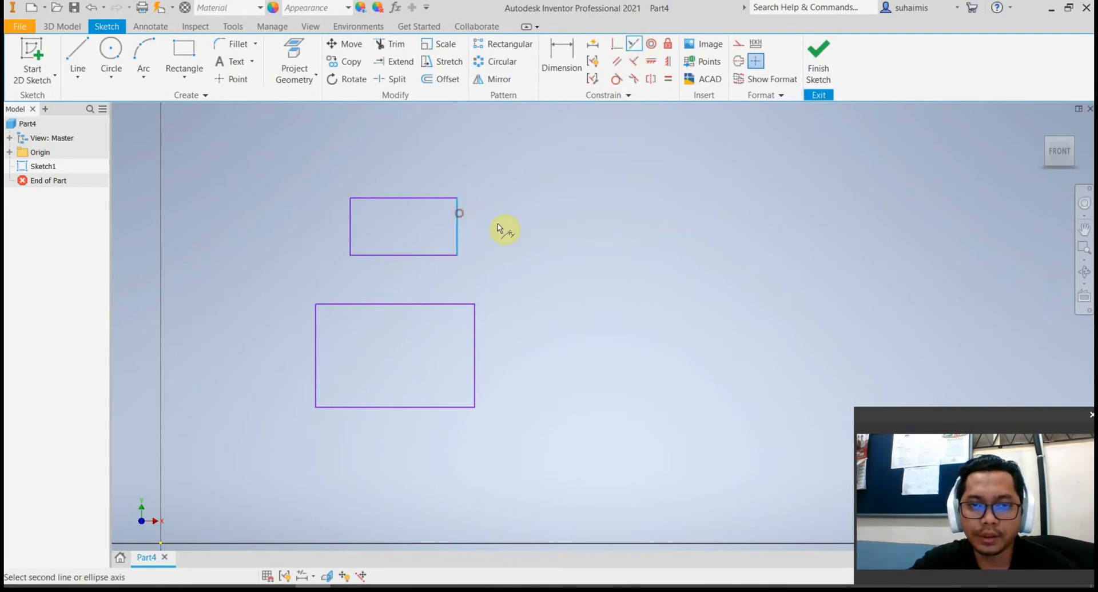
pyautogui.click(475, 350)
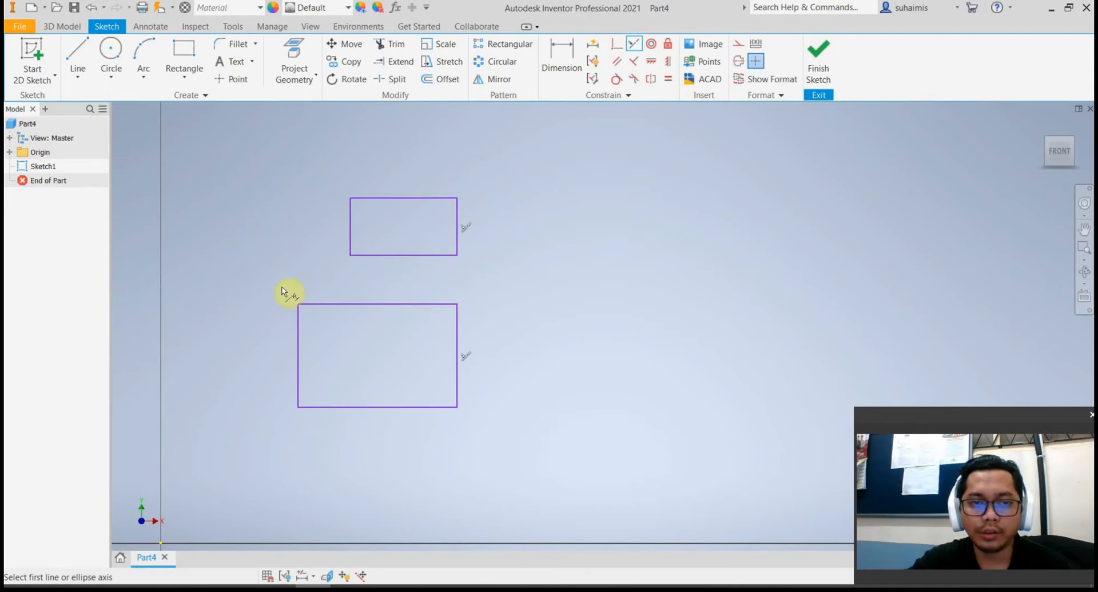
# Apply a collinear constraint between the left edge of the upper rectangle and the left edge of the lower rectangle
pyautogui.click(351, 235)
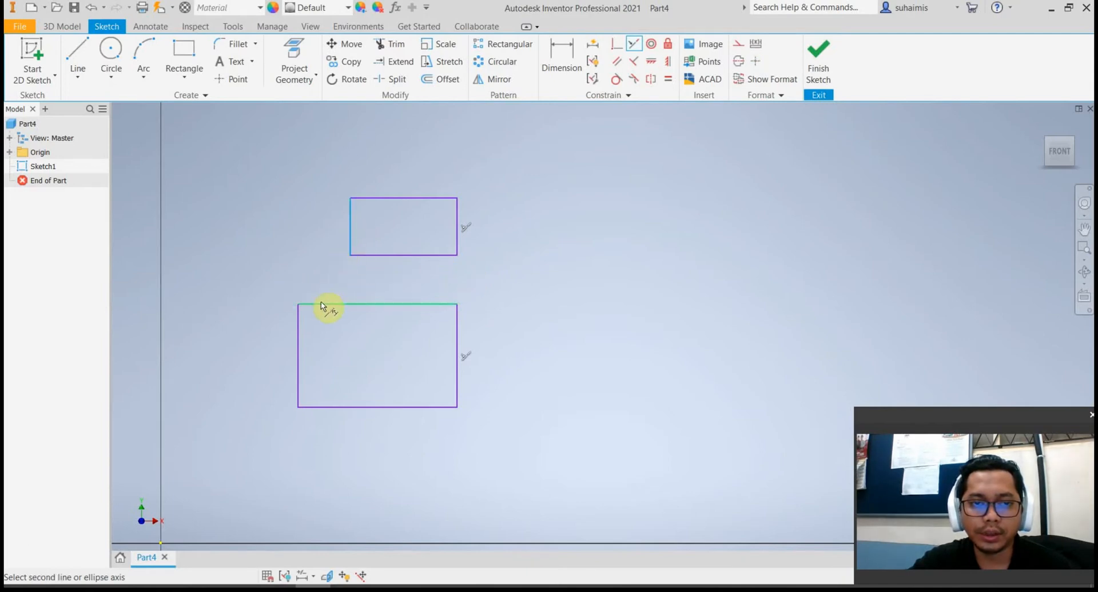
pyautogui.click(298, 335)
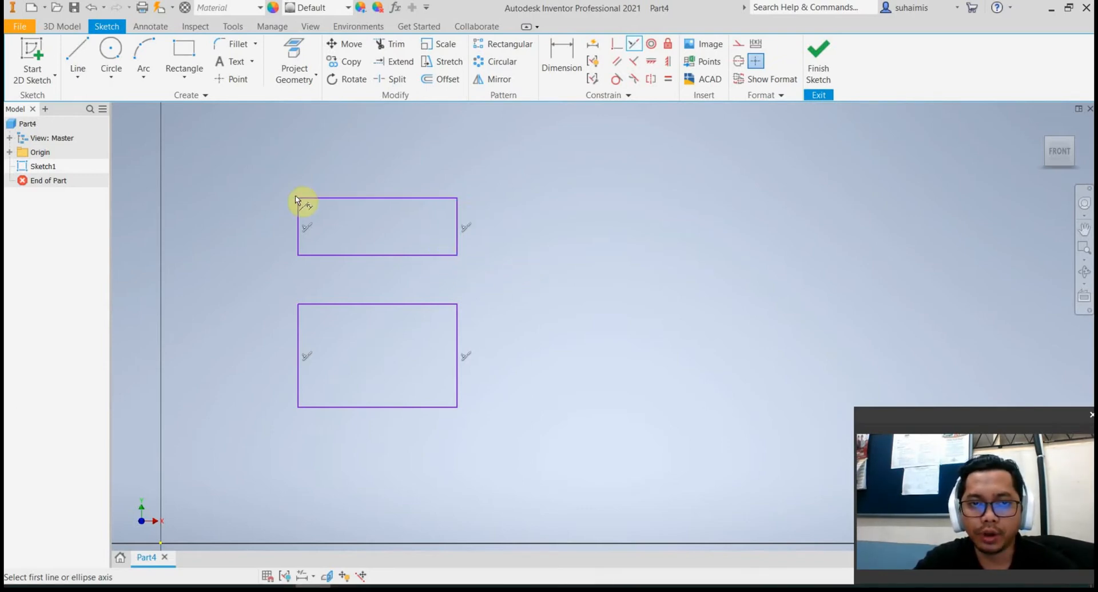
# Dimension the top edge of the upper rectangle and set its width to 12 mm
pyautogui.click(548, 80)
pyautogui.click(382, 199)
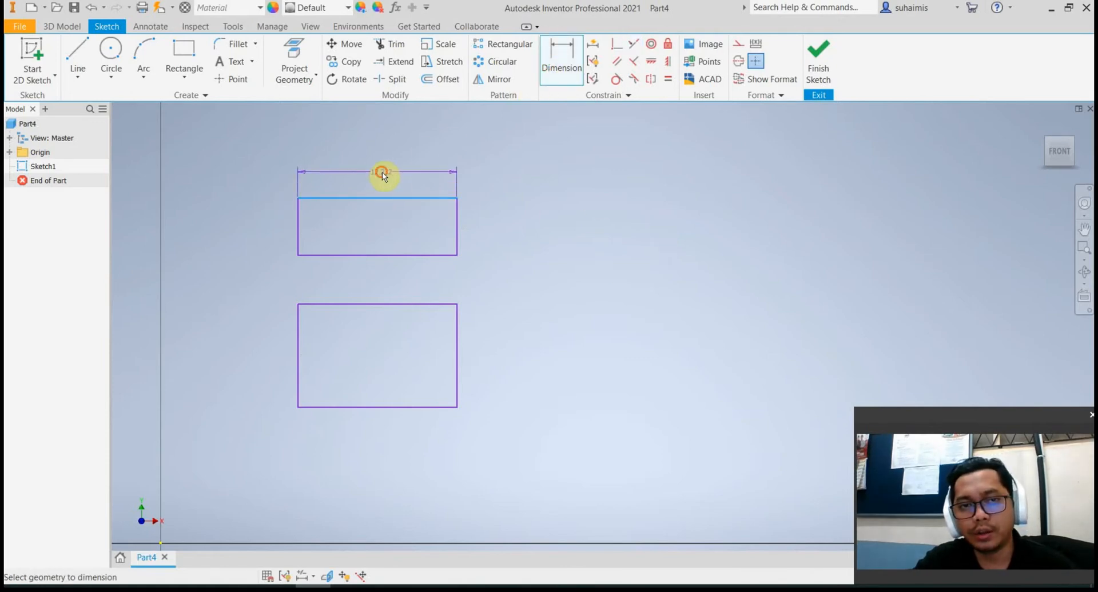
pyautogui.click(383, 173)
pyautogui.write('12')
pyautogui.press('Return')
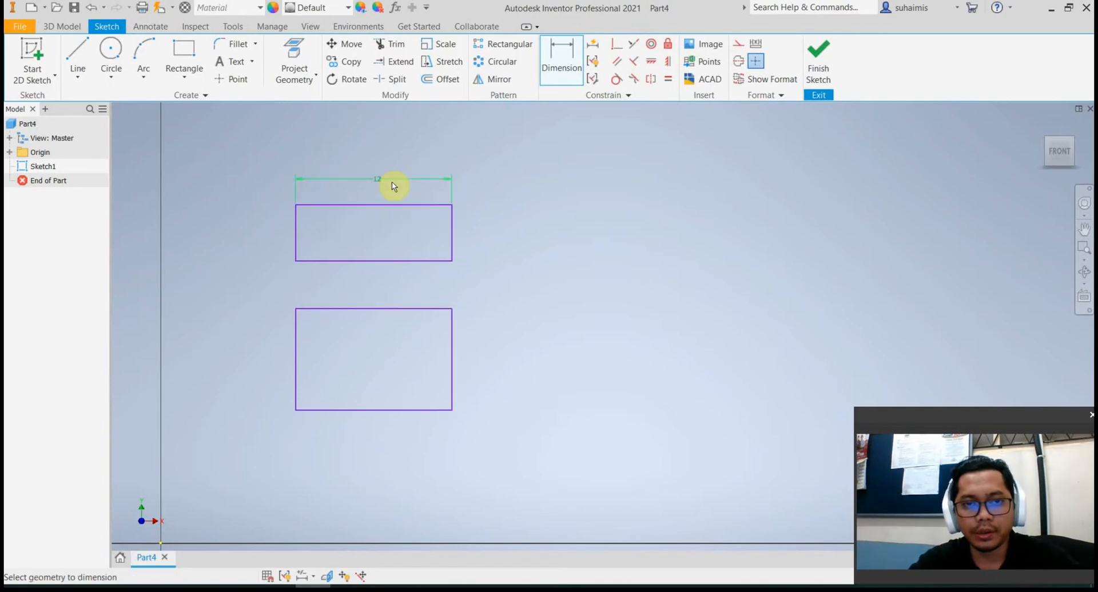
# Set the width dimension above the upper rectangle to 20 mm and leave the Dimension command
pyautogui.click(385, 183)
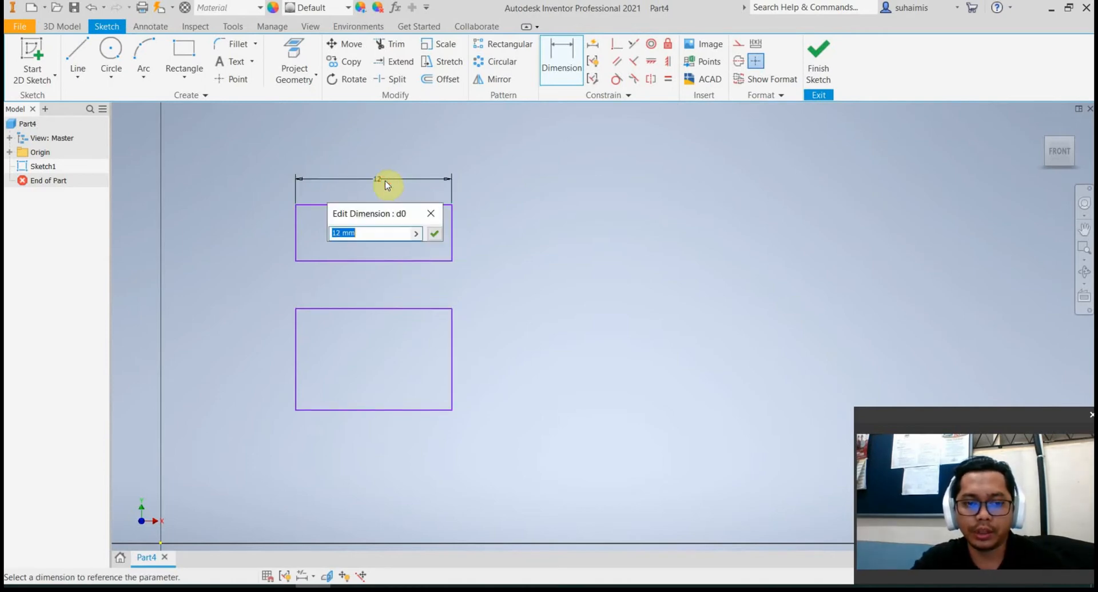
pyautogui.write('20')
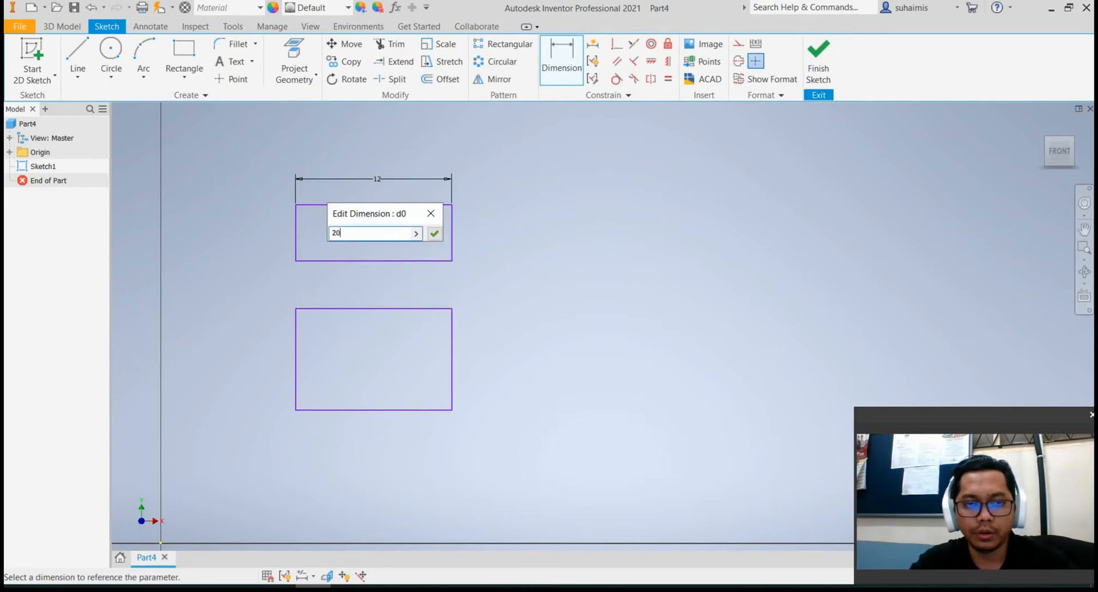
pyautogui.press('Return')
pyautogui.moveTo(613, 210); pyautogui.dragTo(572, 452, button='middle')
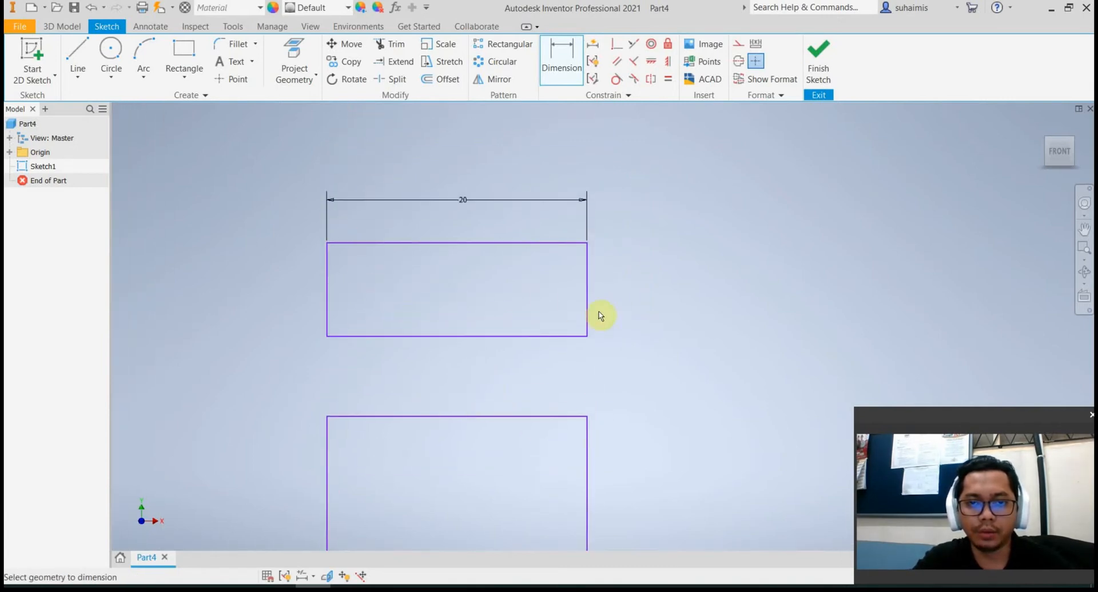
pyautogui.scroll(-3, 521, 386)
pyautogui.scroll(5, 537, 385)
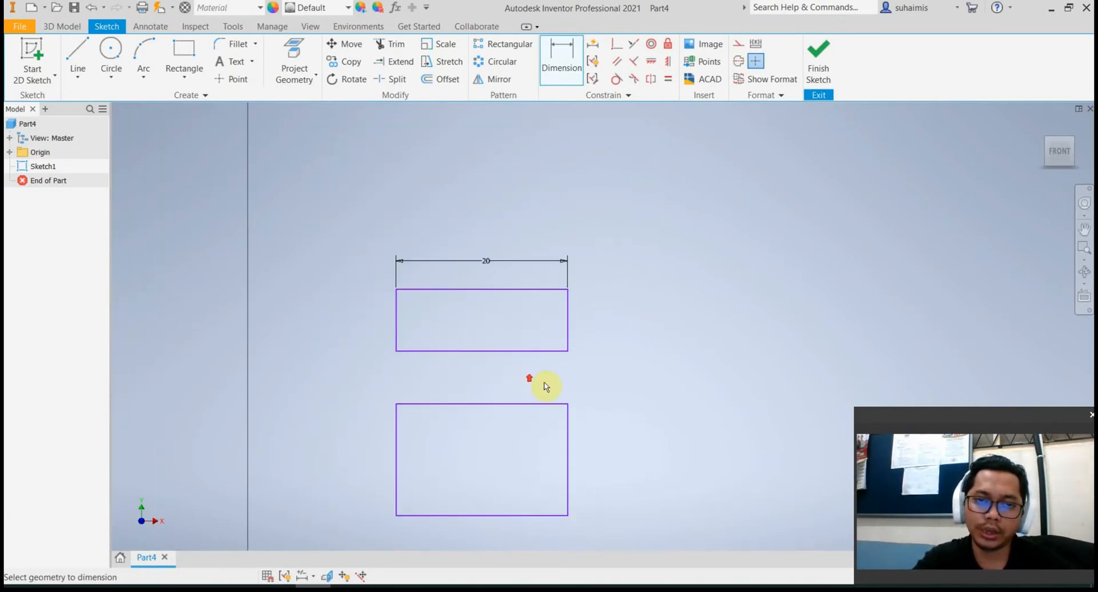
pyautogui.moveTo(544, 384)
pyautogui.mouseDown(button='middle')
pyautogui.moveTo(522, 335)
pyautogui.moveTo(492, 347)
pyautogui.mouseUp(button='middle')
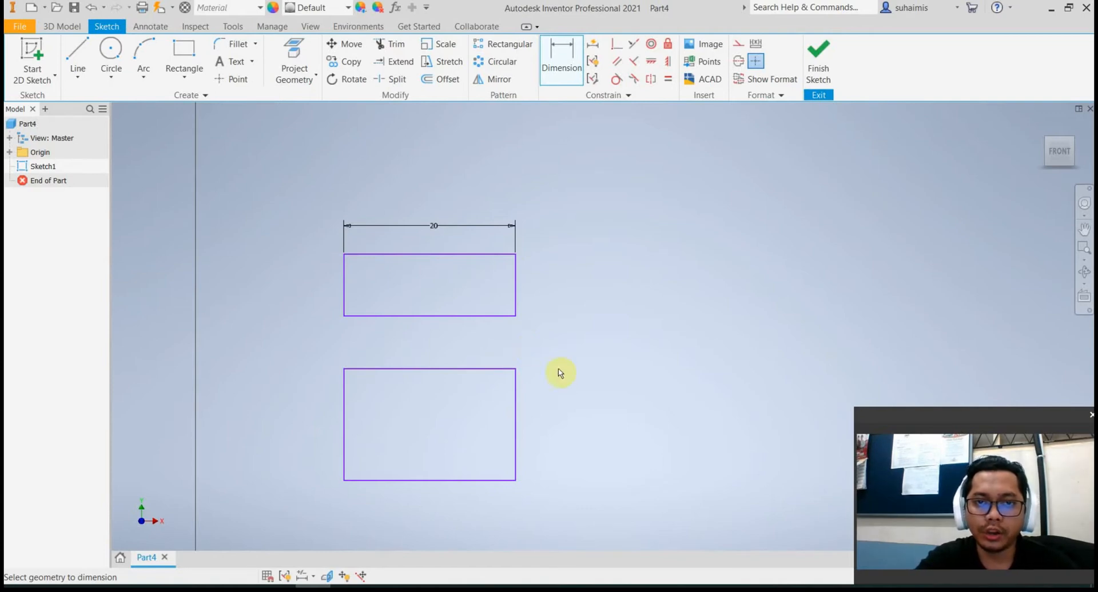
pyautogui.click(588, 347)
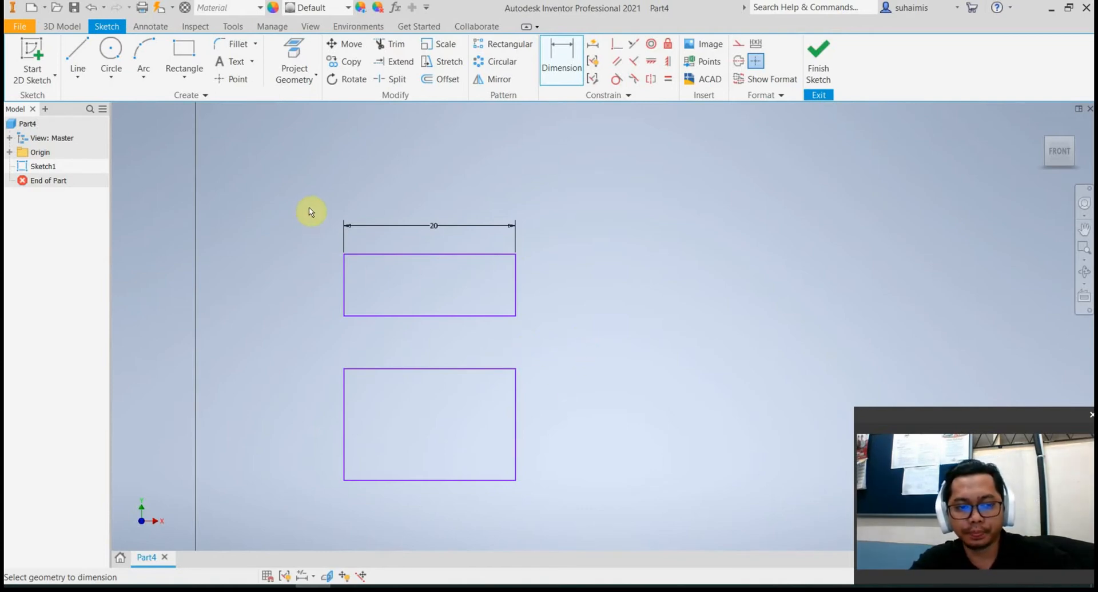
pyautogui.press('Escape')
# Delete the upper rectangle together with its width dimension
pyautogui.moveTo(308, 209); pyautogui.dragTo(567, 351)
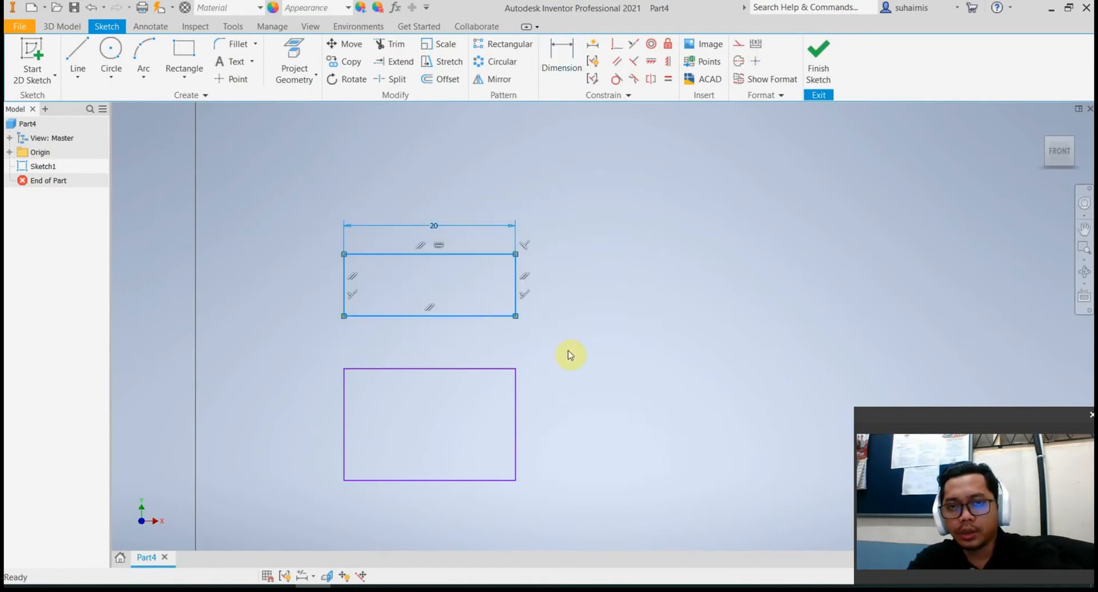
pyautogui.press('Delete')
# Draw a circle about 11 mm in diameter above the remaining rectangle and a slightly larger circle to its right
pyautogui.moveTo(649, 360); pyautogui.dragTo(587, 337, button='middle')
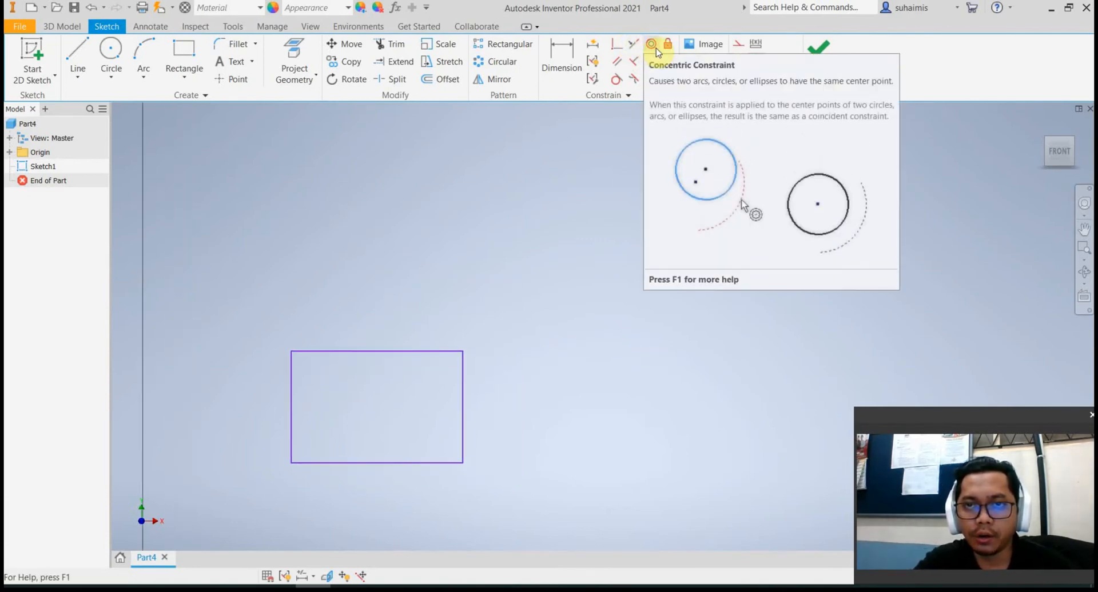
pyautogui.click(111, 51)
pyautogui.click(335, 217)
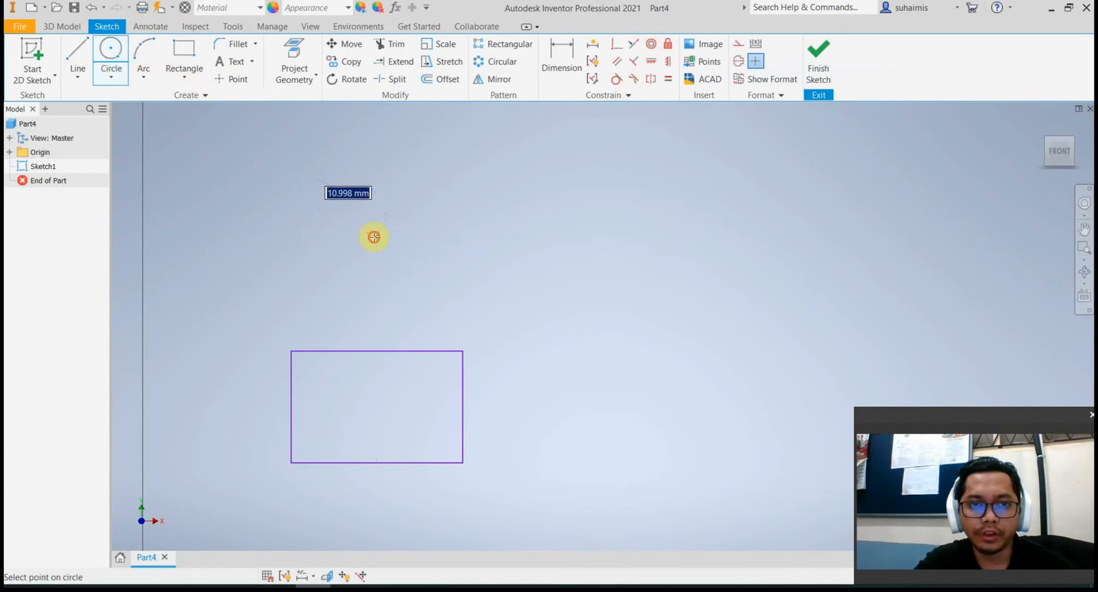
pyautogui.click(376, 237)
pyautogui.click(566, 204)
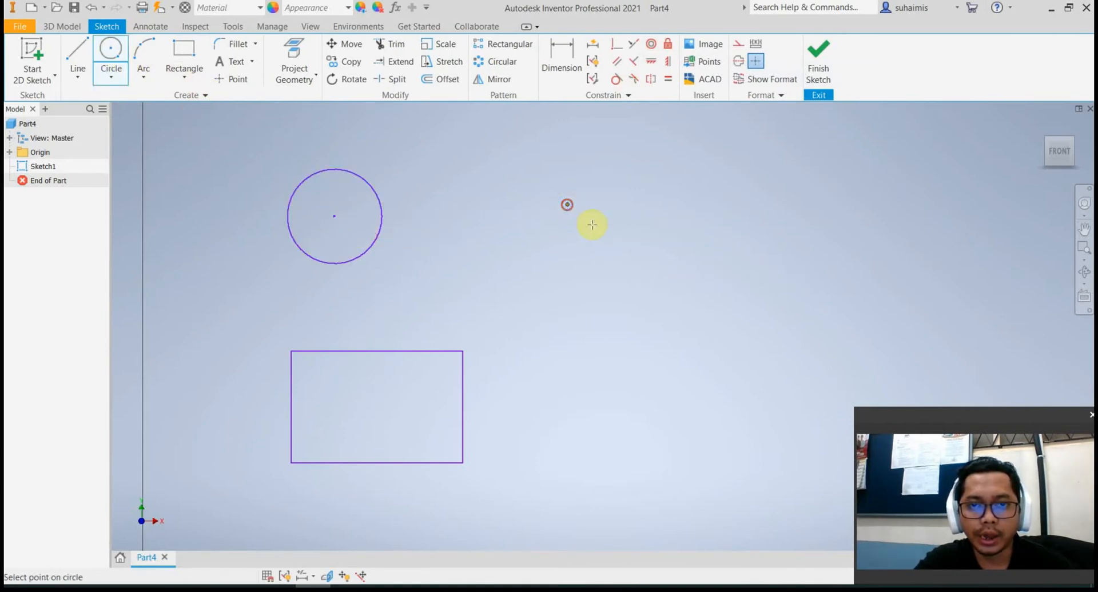
pyautogui.click(606, 244)
# Draw a three-point arc opening downward, just below and to the right of the larger circle
pyautogui.click(144, 50)
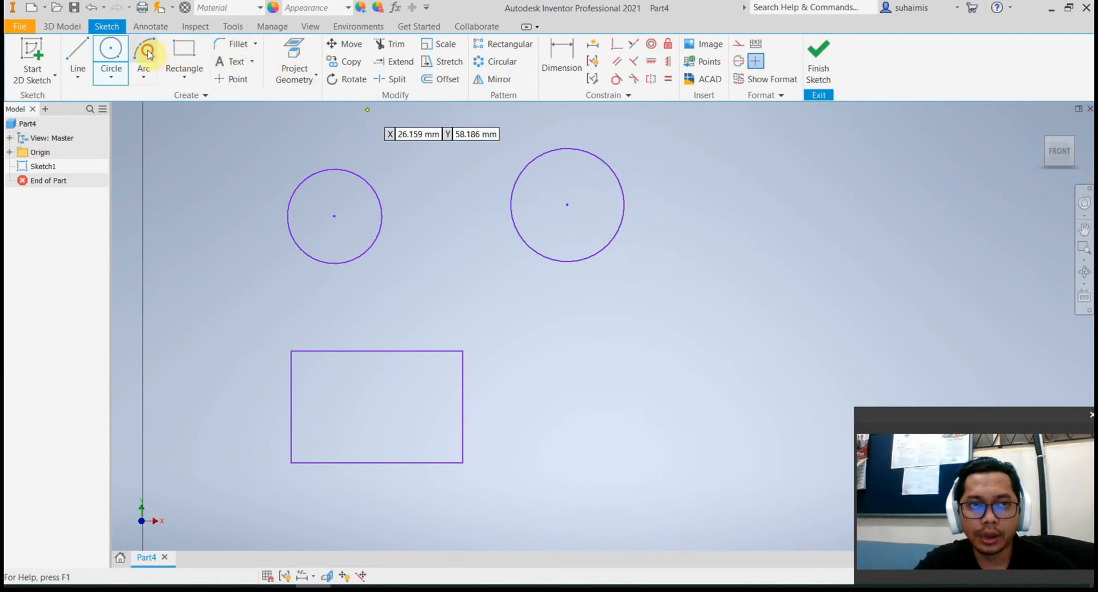
pyautogui.click(586, 329)
pyautogui.click(669, 316)
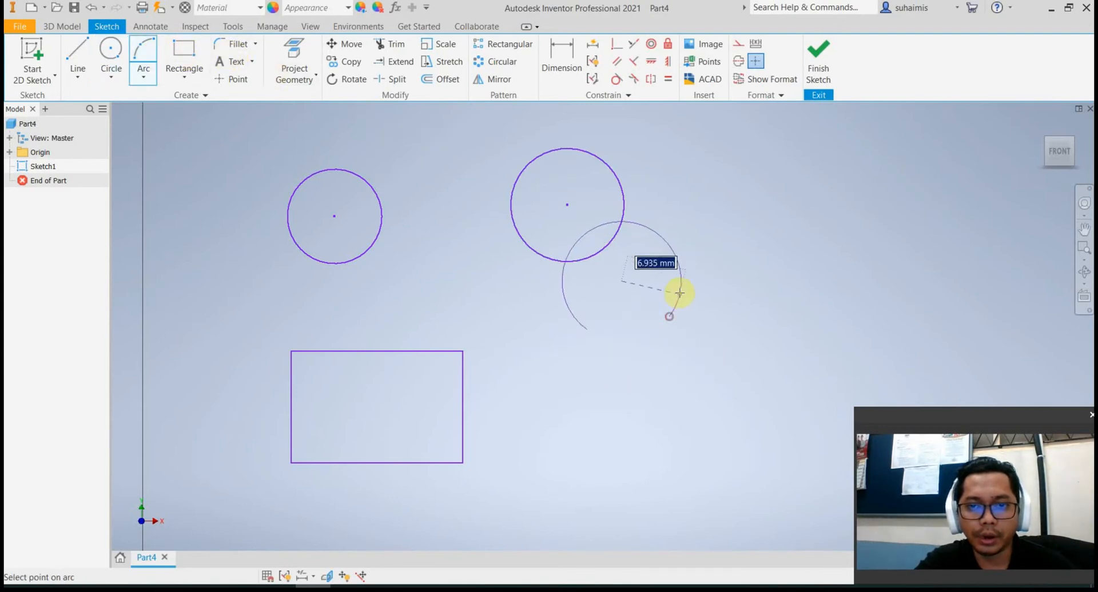
pyautogui.click(627, 271)
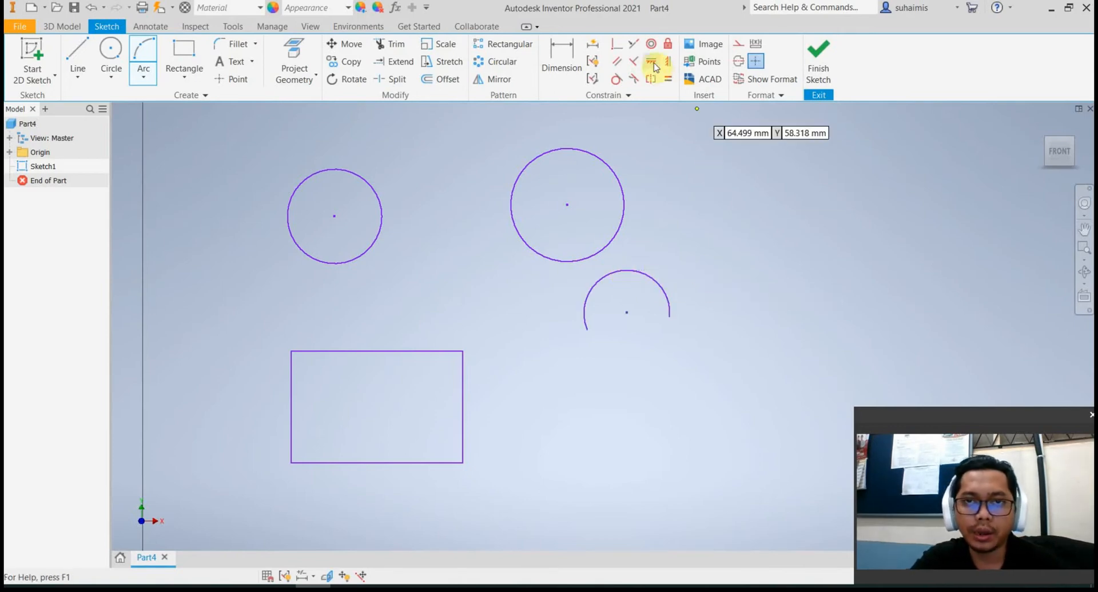
# Apply concentric constraints so the larger circle and the arc share the smaller circle's centre
pyautogui.click(652, 45)
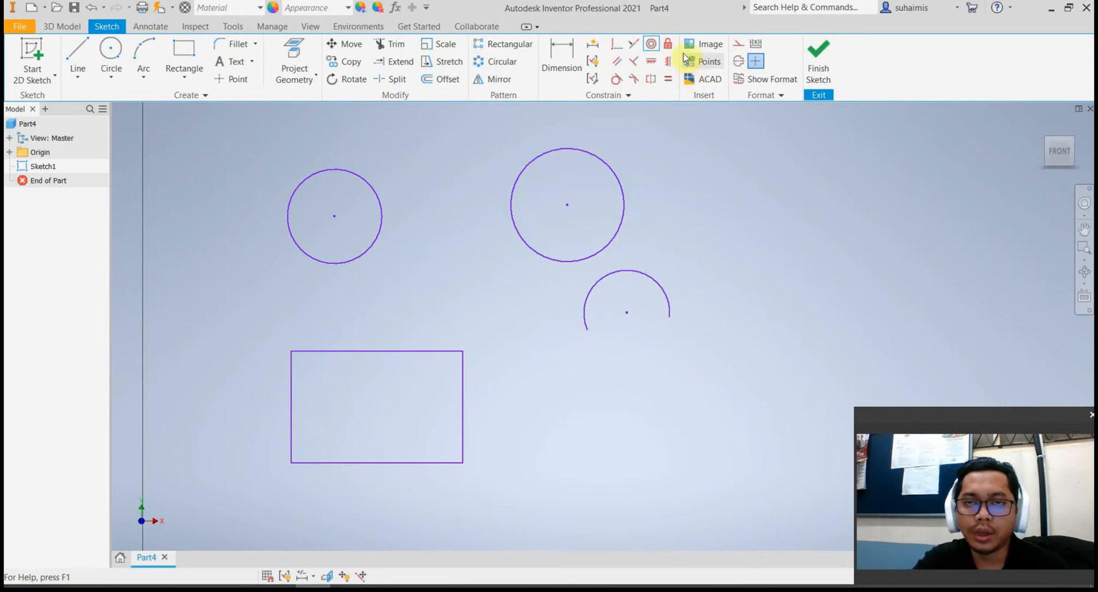
pyautogui.click(651, 45)
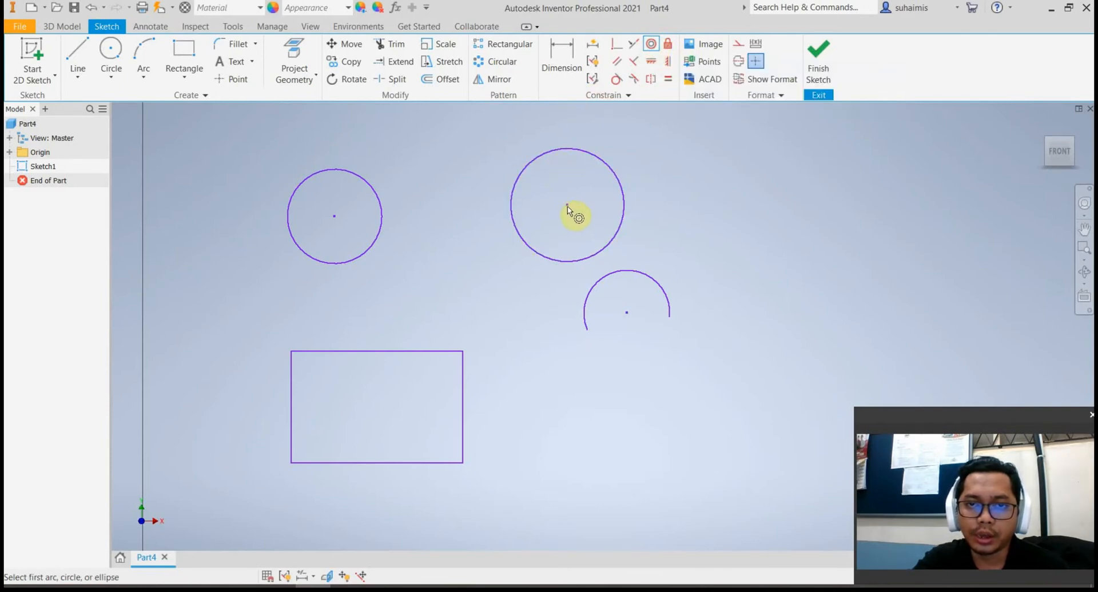
pyautogui.click(580, 151)
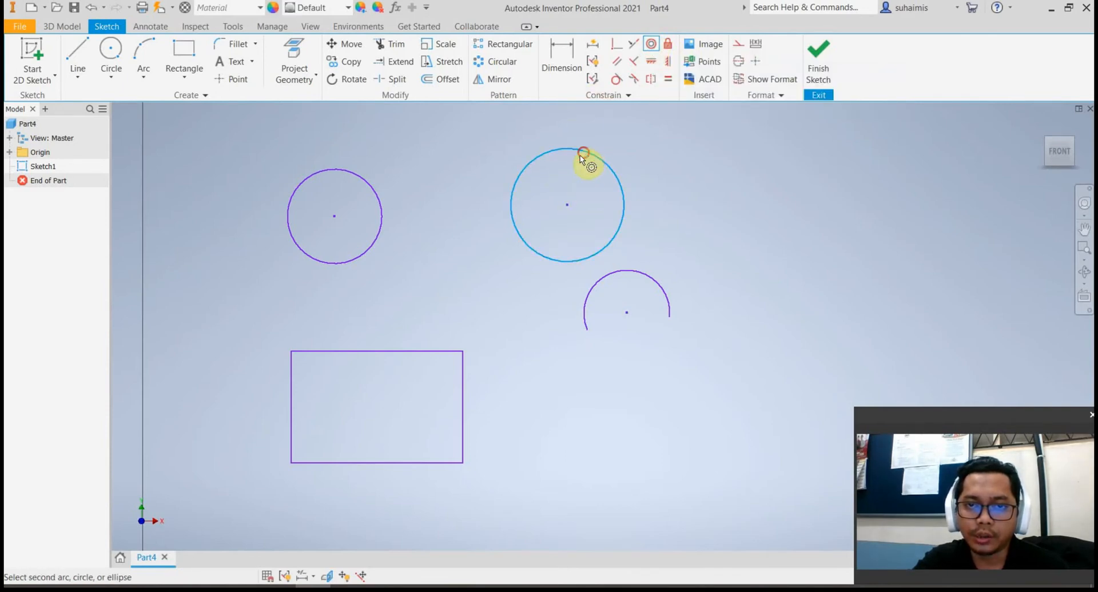
pyautogui.click(367, 183)
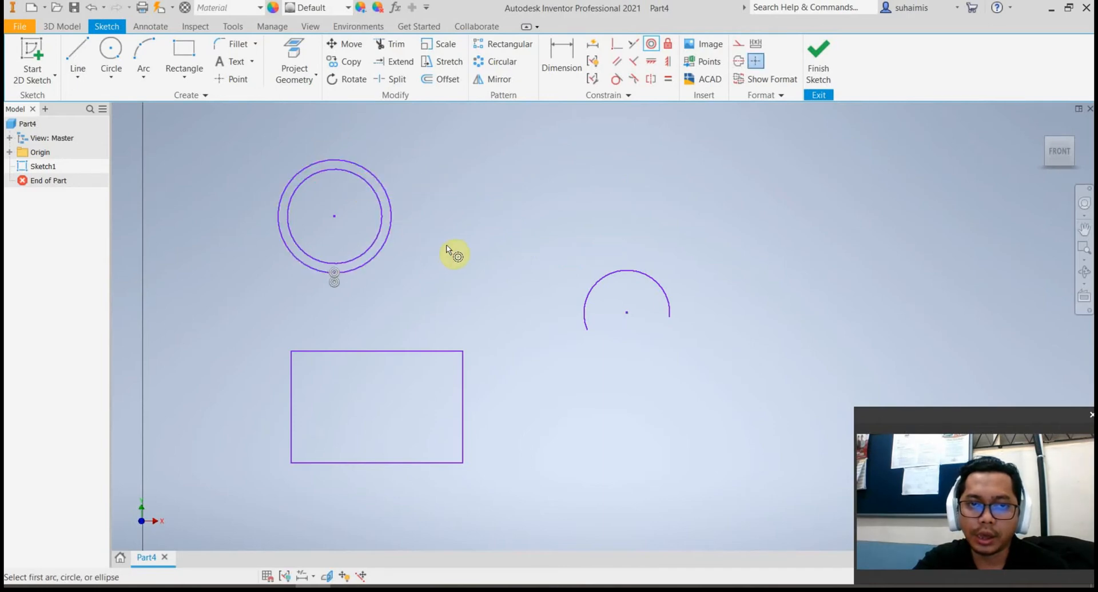
pyautogui.click(628, 273)
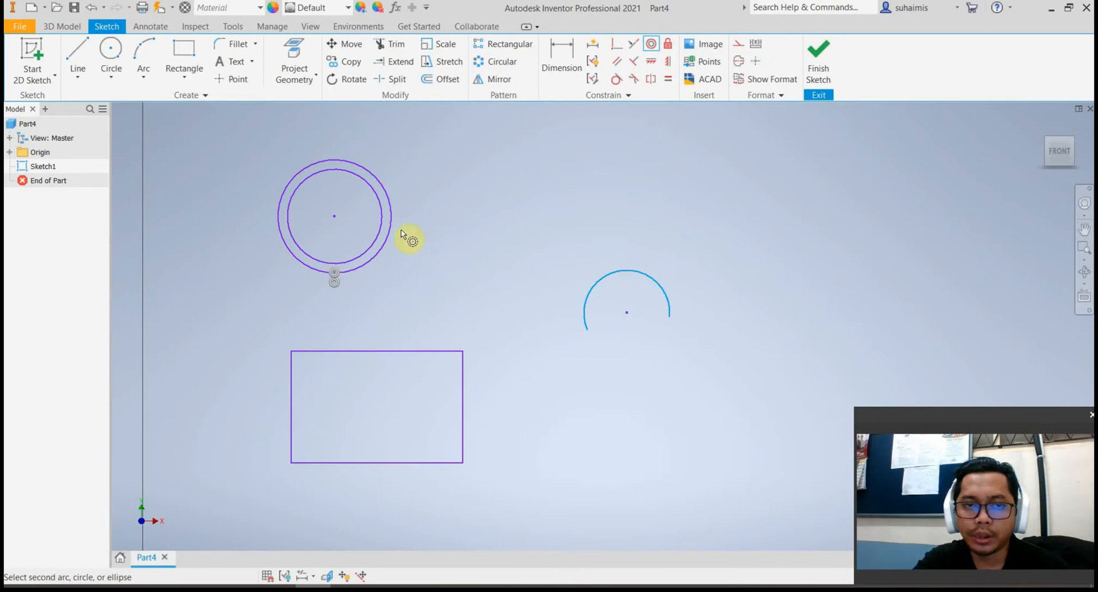
pyautogui.click(386, 204)
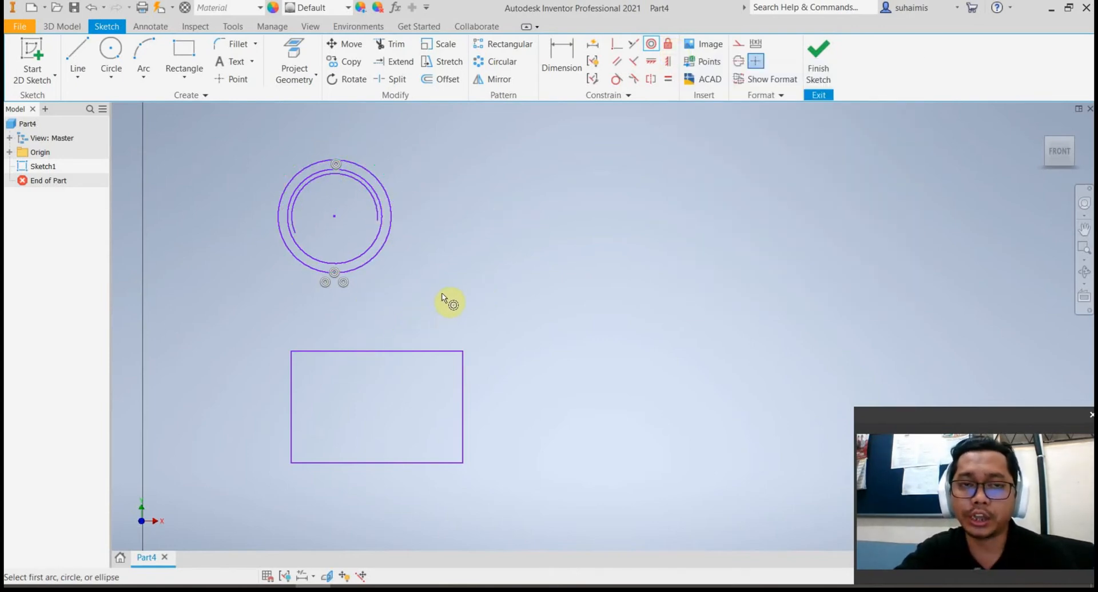
# Make the circles' shared centre coincident with the rectangle's upper-right corner, and undo this constraint
pyautogui.click(618, 46)
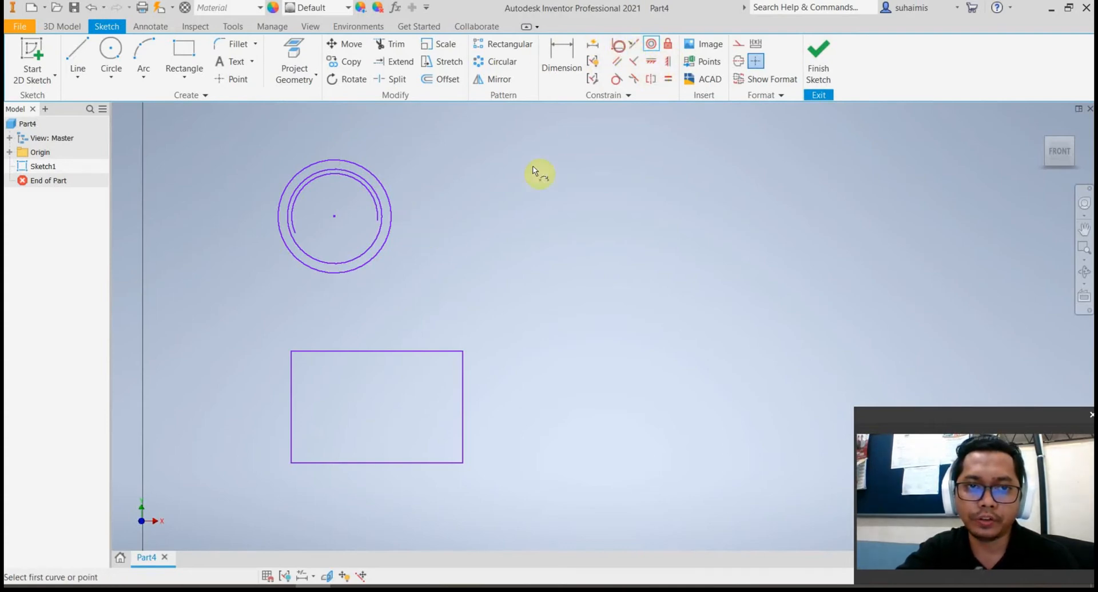
pyautogui.click(335, 216)
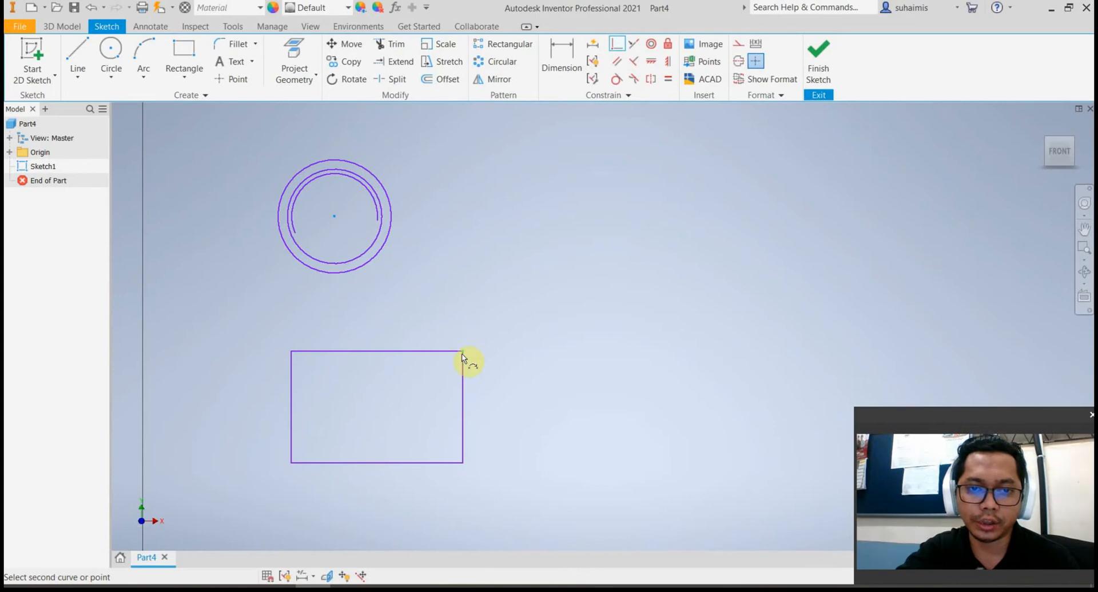
pyautogui.click(462, 352)
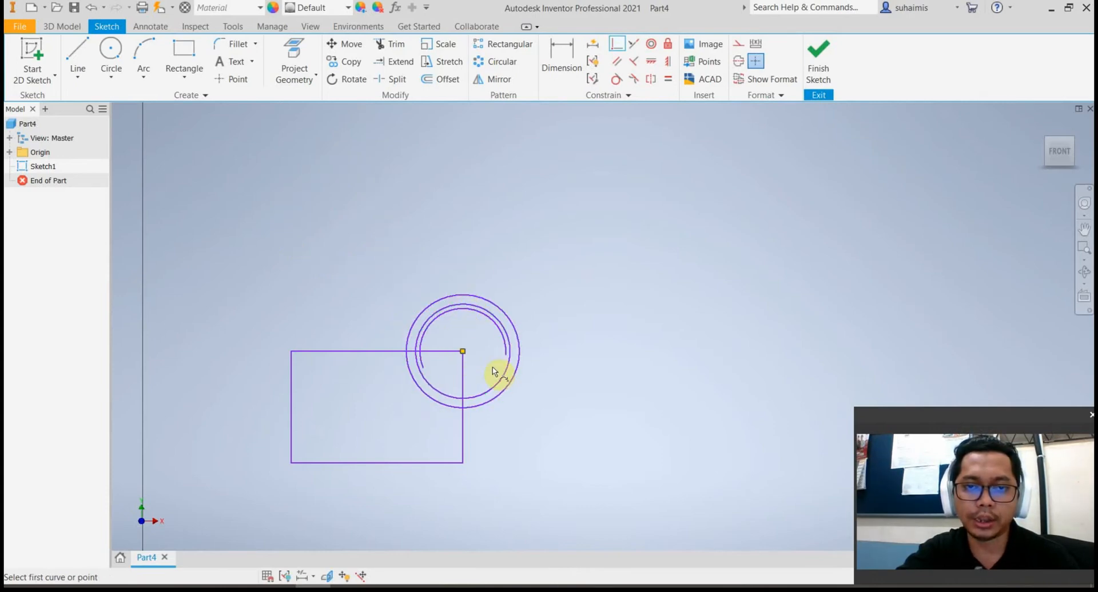
pyautogui.hotkey('ctrl', 'z')
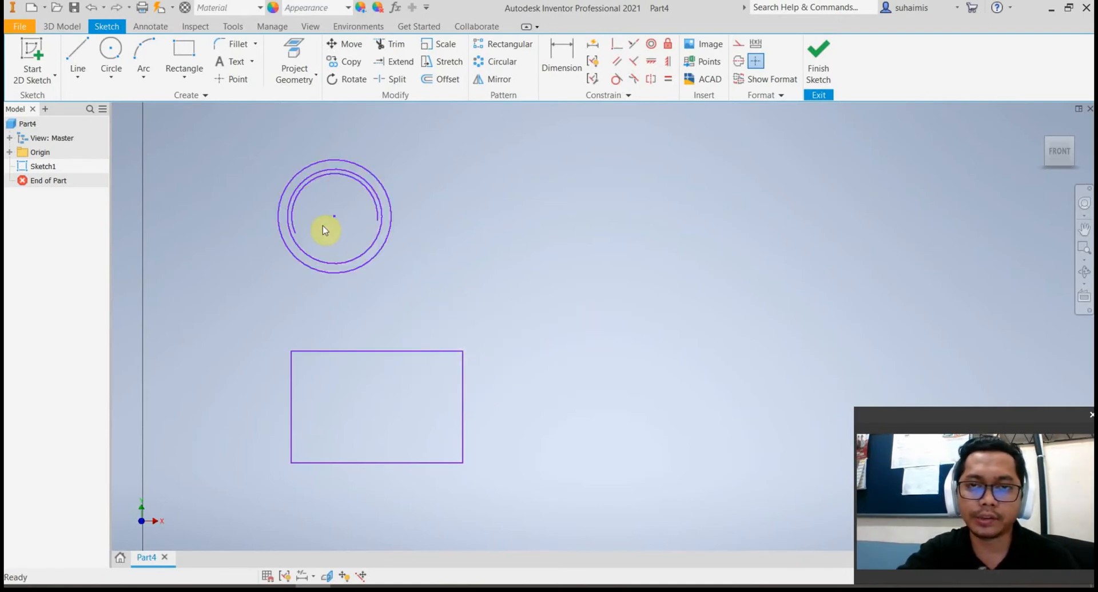
# Fix the circles' shared centre point in place and make the rectangle's upper-right corner coincident with it
pyautogui.click(669, 46)
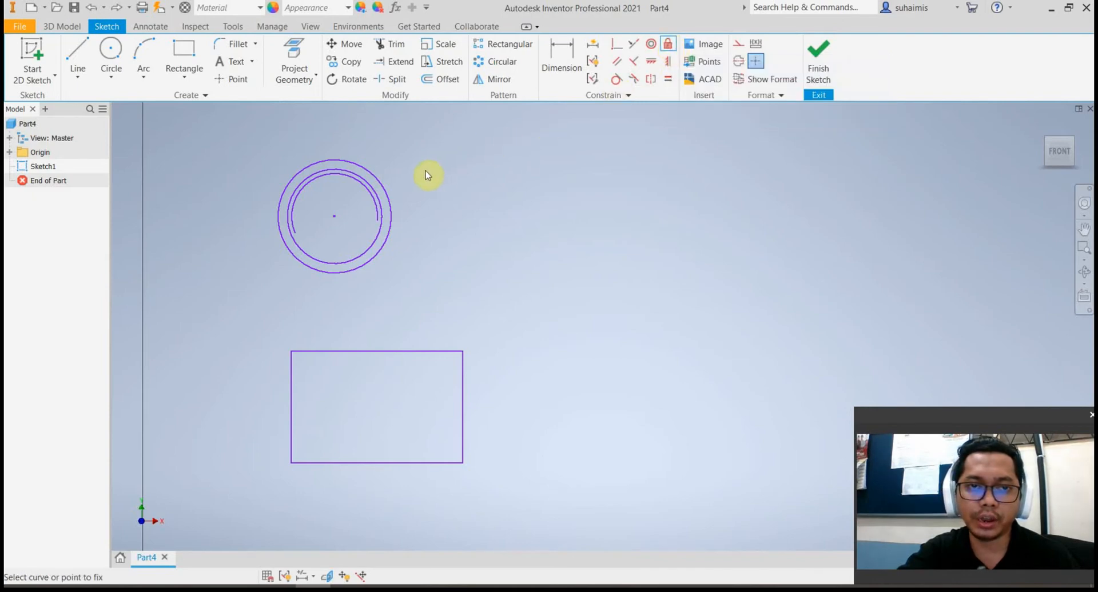
pyautogui.click(335, 219)
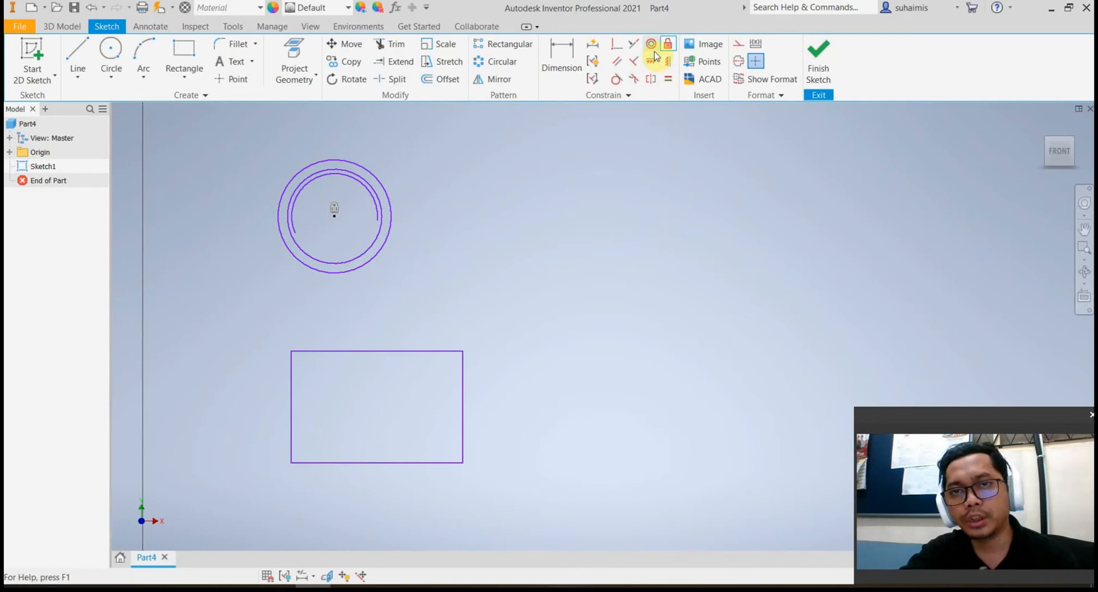
pyautogui.click(615, 48)
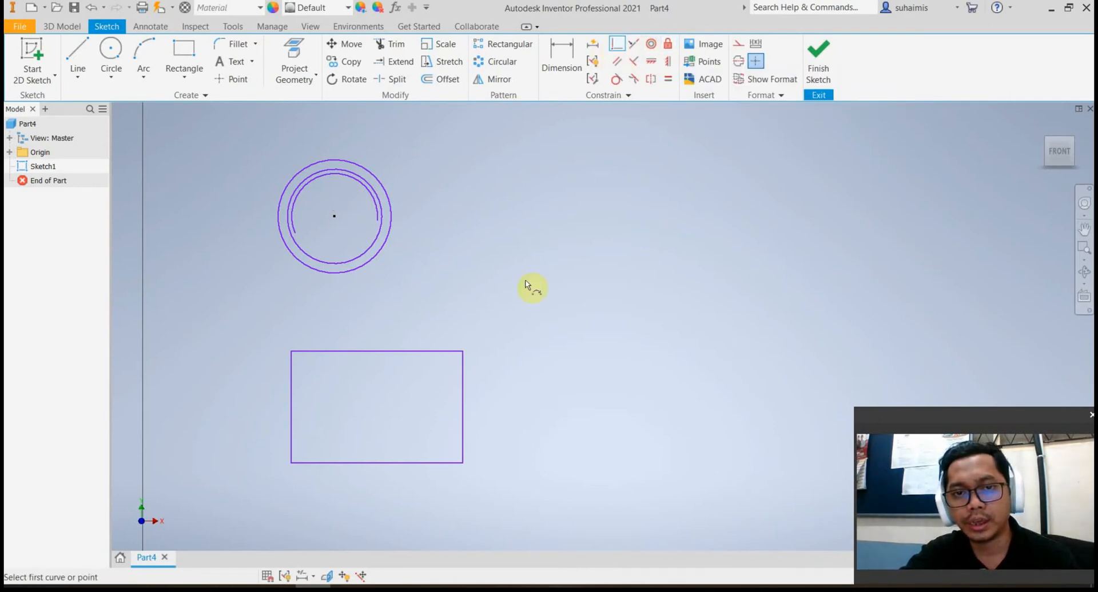
pyautogui.click(462, 351)
pyautogui.click(334, 216)
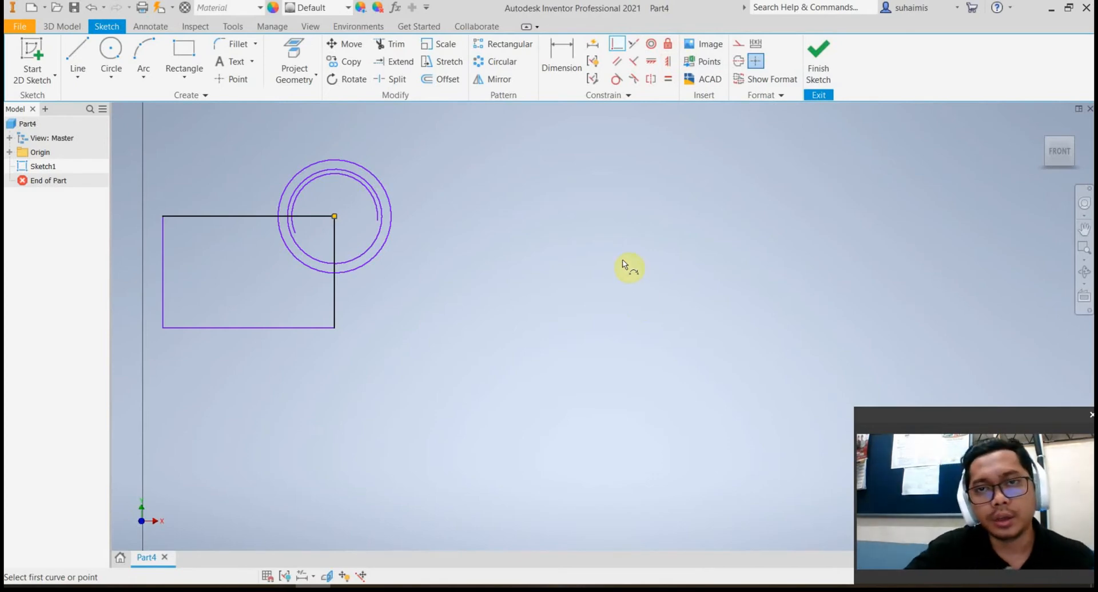
pyautogui.press('Escape')
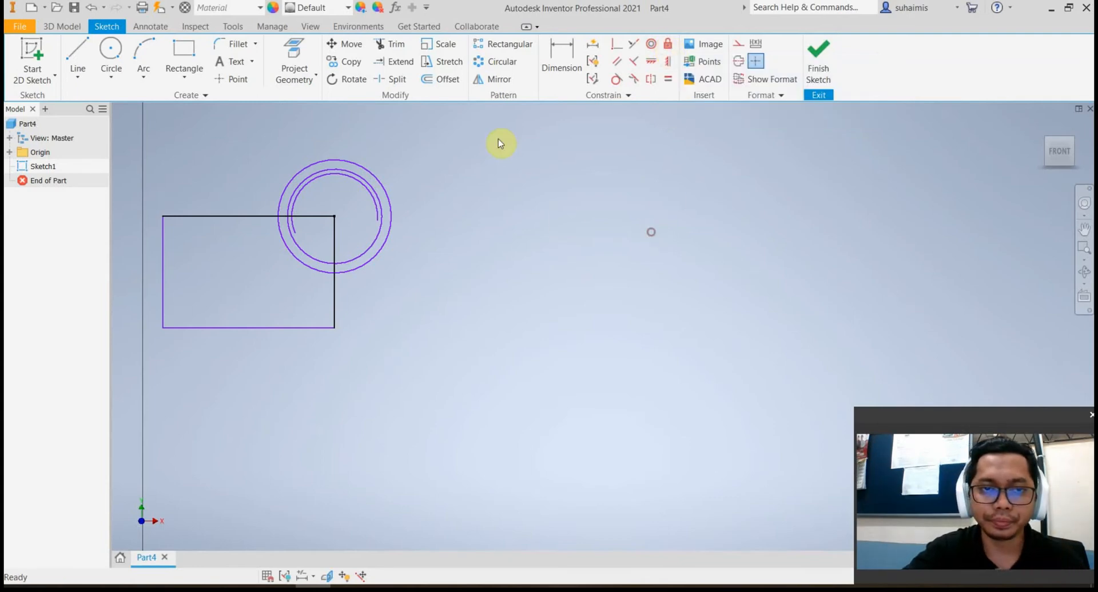
# Delete the rectangle, both circles and the arc from the sketch
pyautogui.moveTo(498, 139)
pyautogui.mouseDown()
pyautogui.moveTo(292, 165)
pyautogui.moveTo(150, 348)
pyautogui.mouseUp()
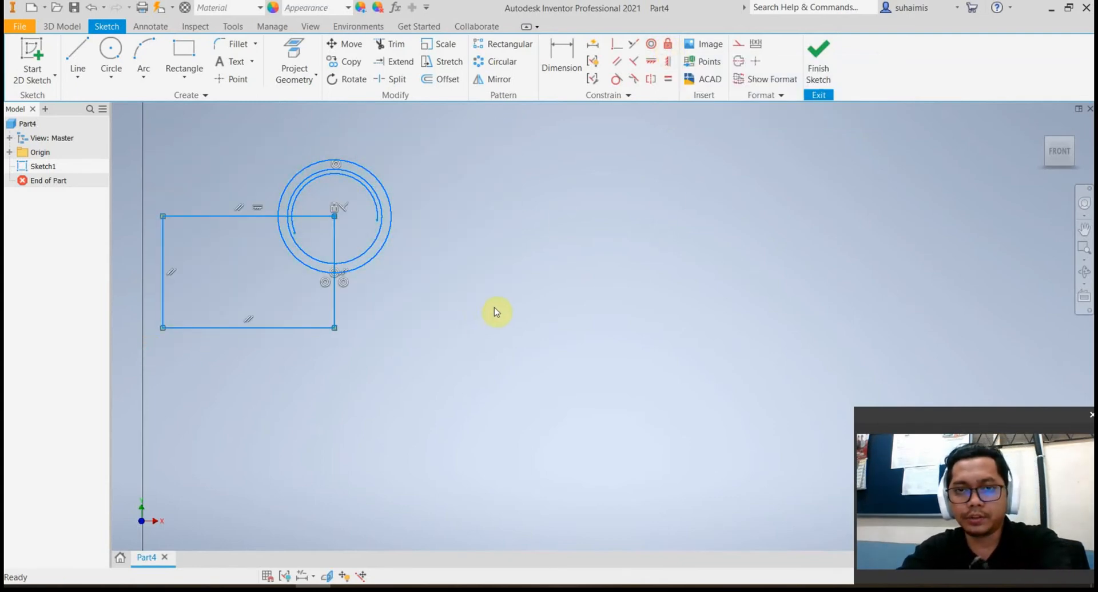
pyautogui.press('Delete')
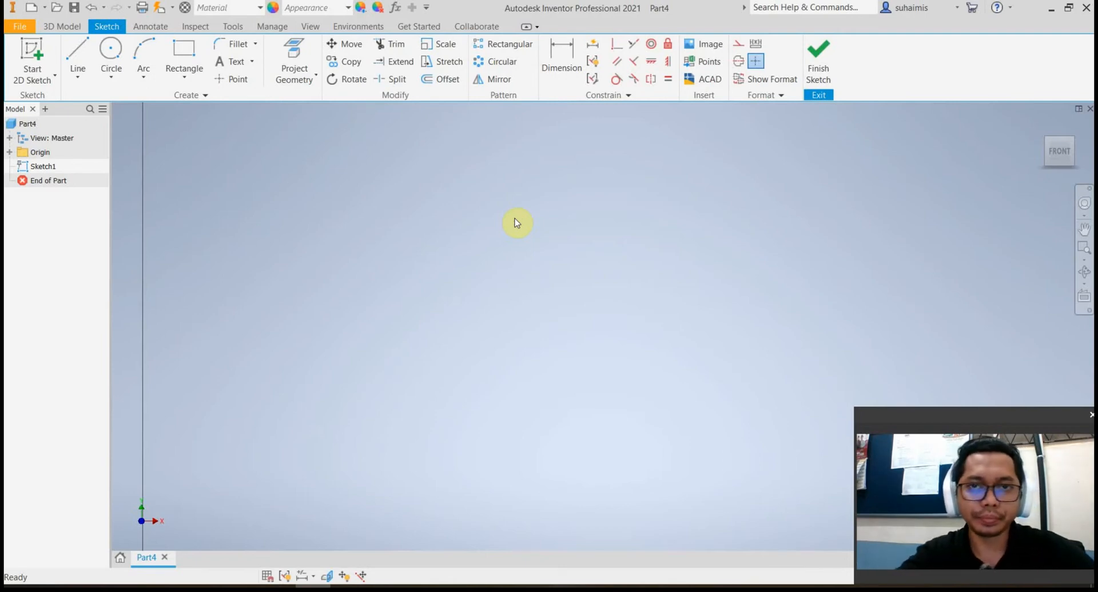
# Sketch a rectangle and, to its upper right, a separate line about 16 mm long sloping down to the right at about 45 degrees
pyautogui.click(78, 58)
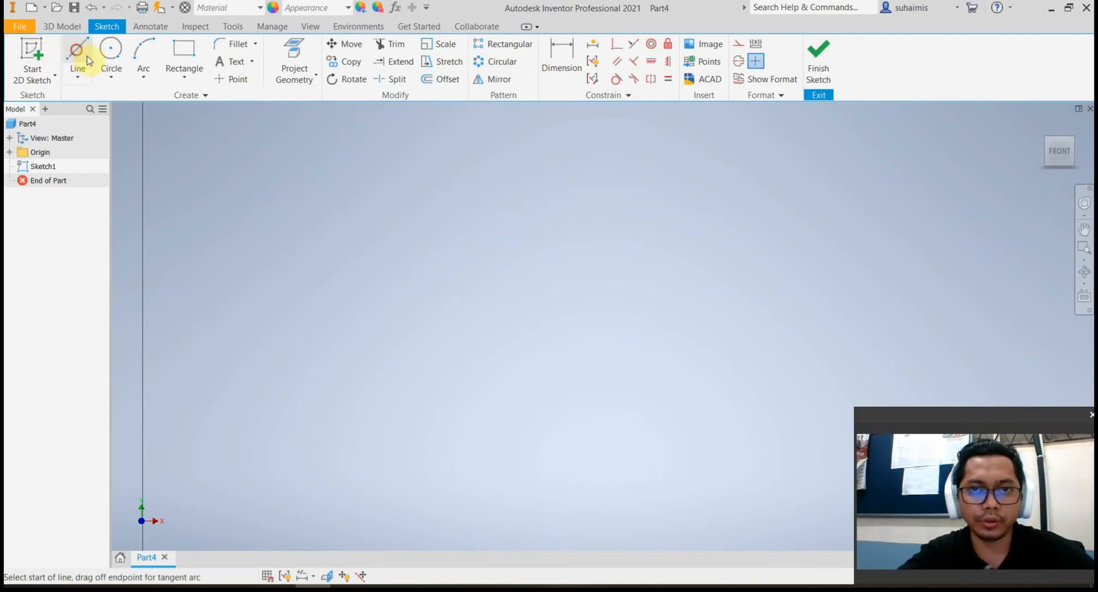
pyautogui.click(176, 53)
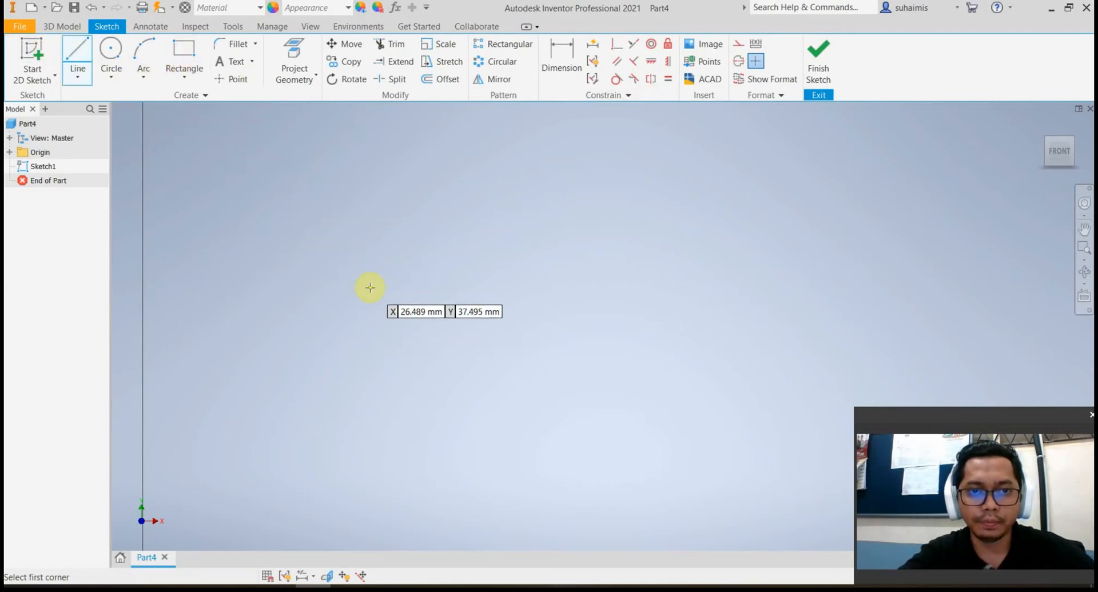
pyautogui.click(369, 289)
pyautogui.click(504, 393)
pyautogui.click(78, 57)
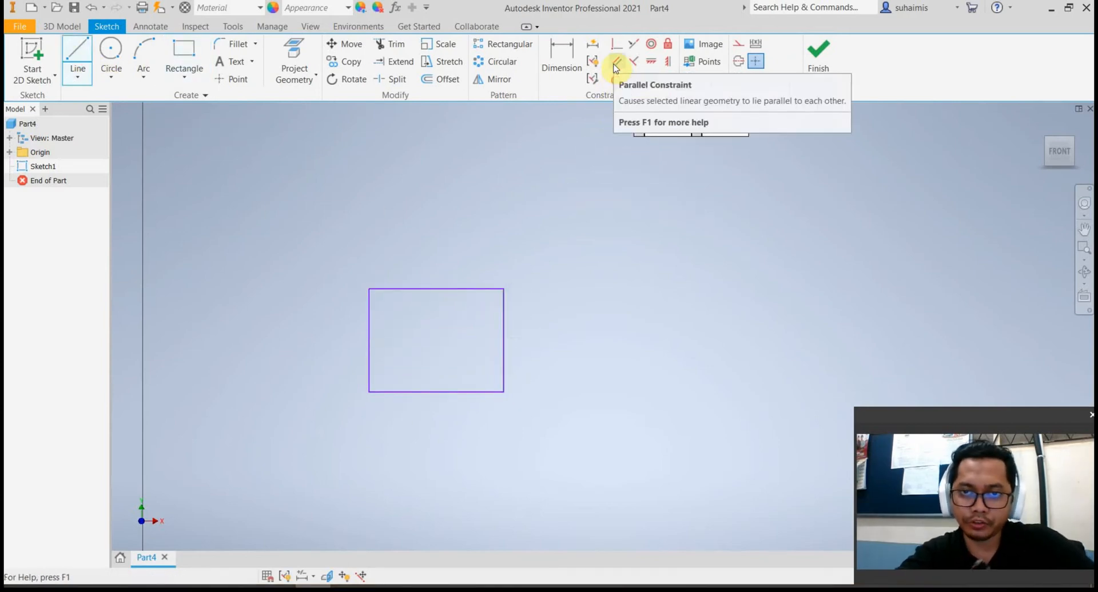
pyautogui.click(562, 233)
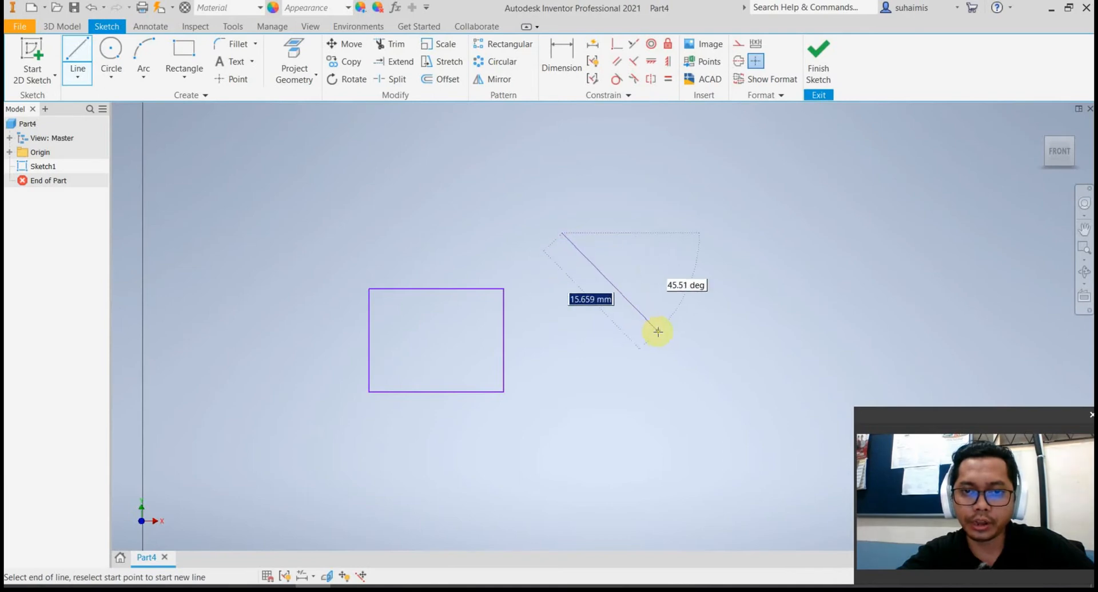
pyautogui.click(658, 334)
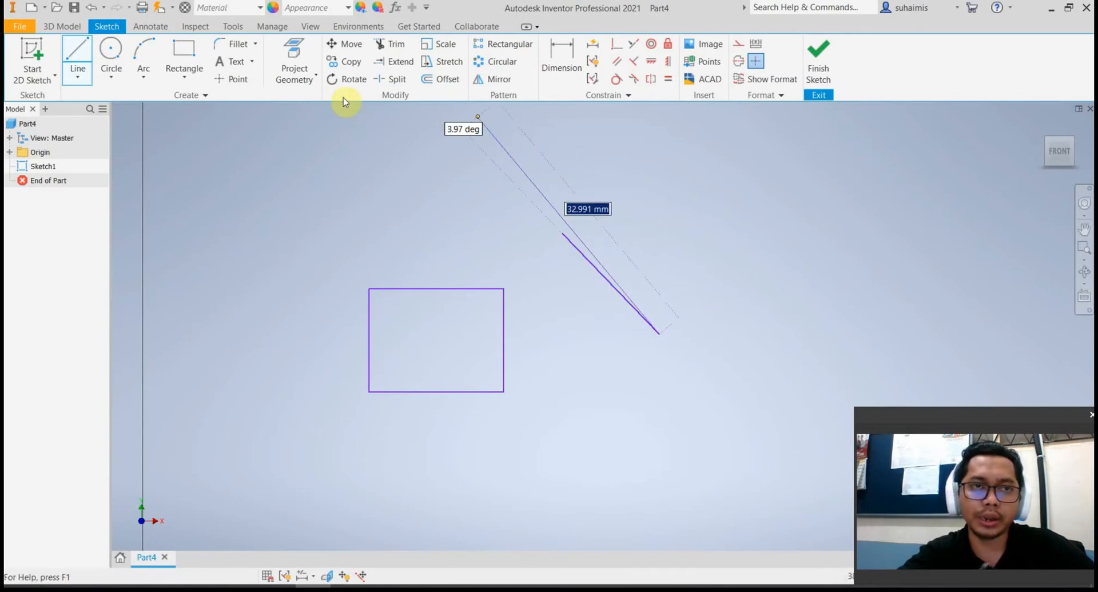
# Make the sloping line parallel to the rectangle's right edge, and undo this constraint
pyautogui.click(616, 61)
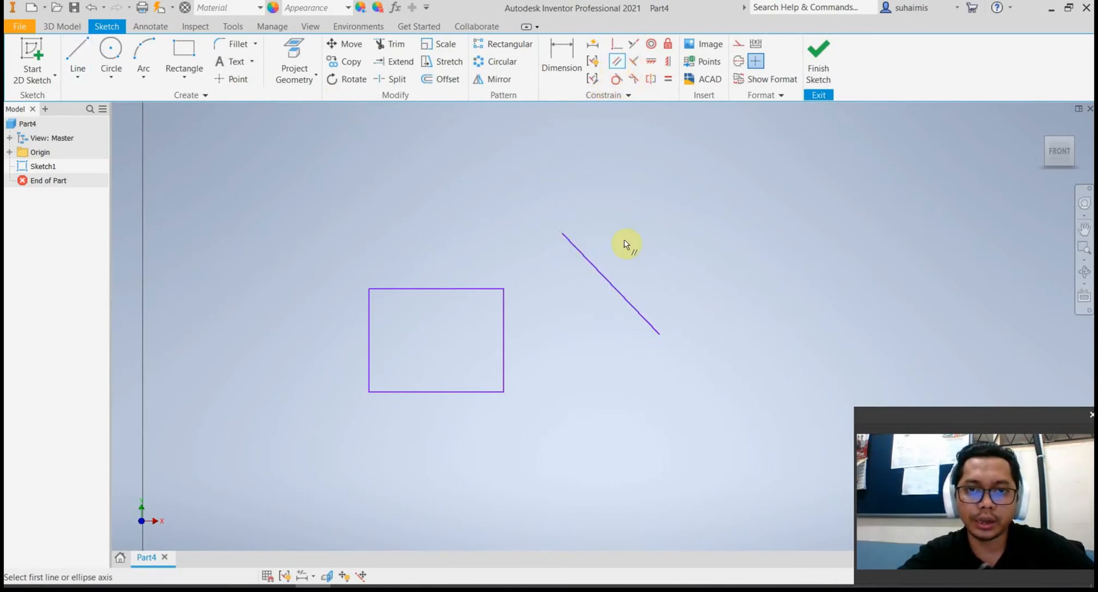
pyautogui.click(618, 65)
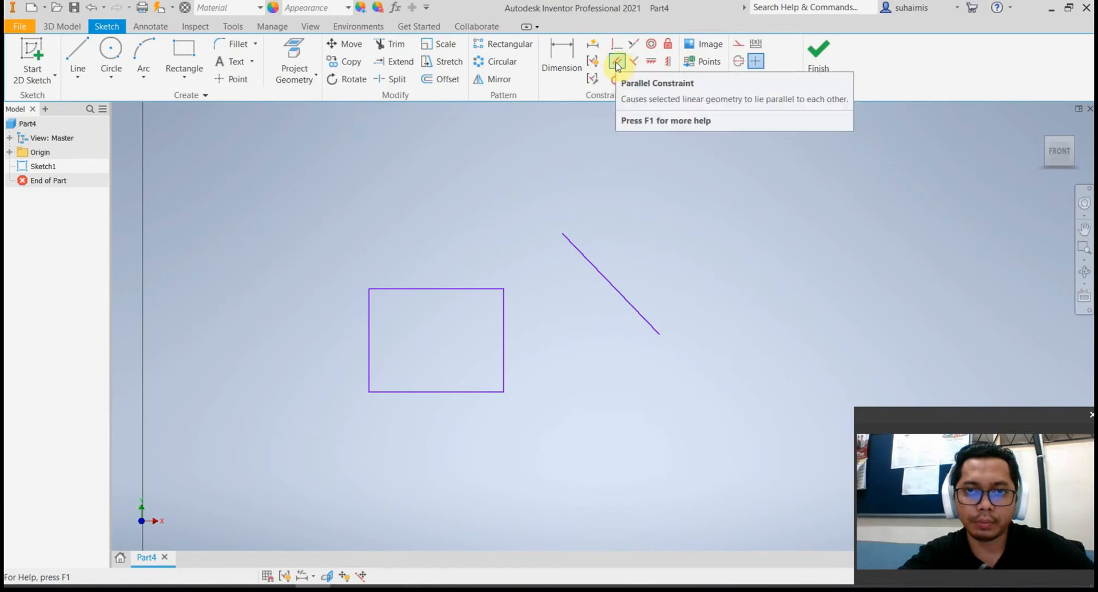
pyautogui.click(617, 64)
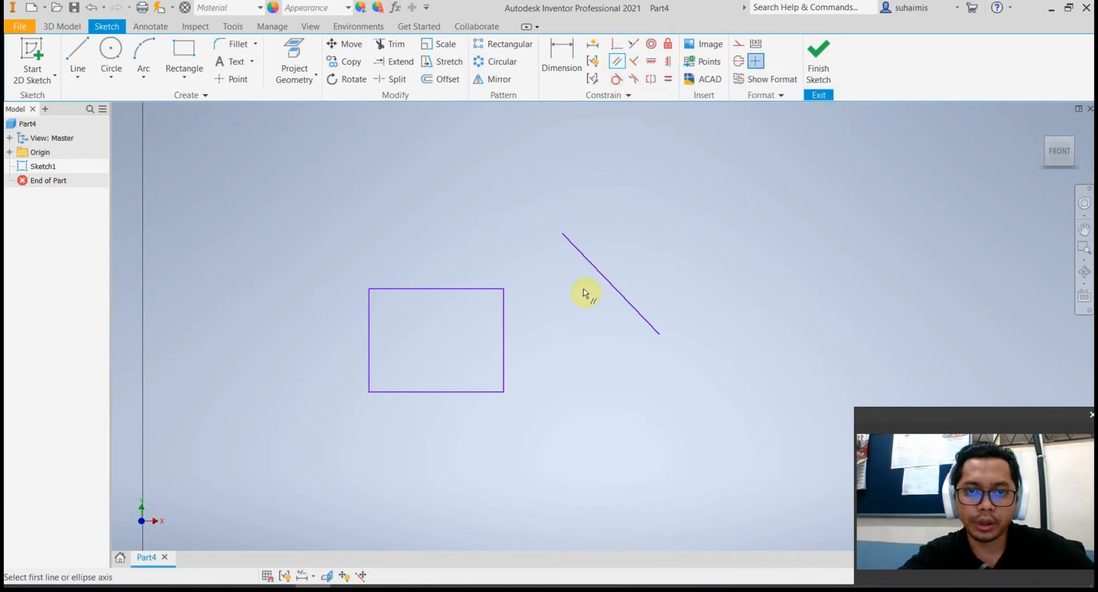
pyautogui.click(505, 333)
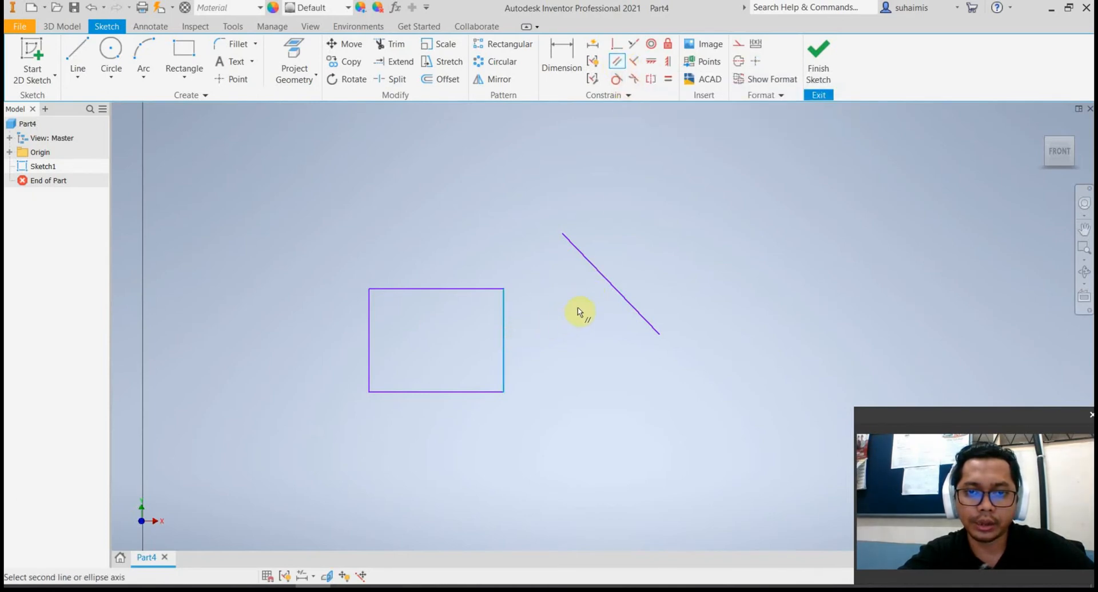
pyautogui.click(605, 279)
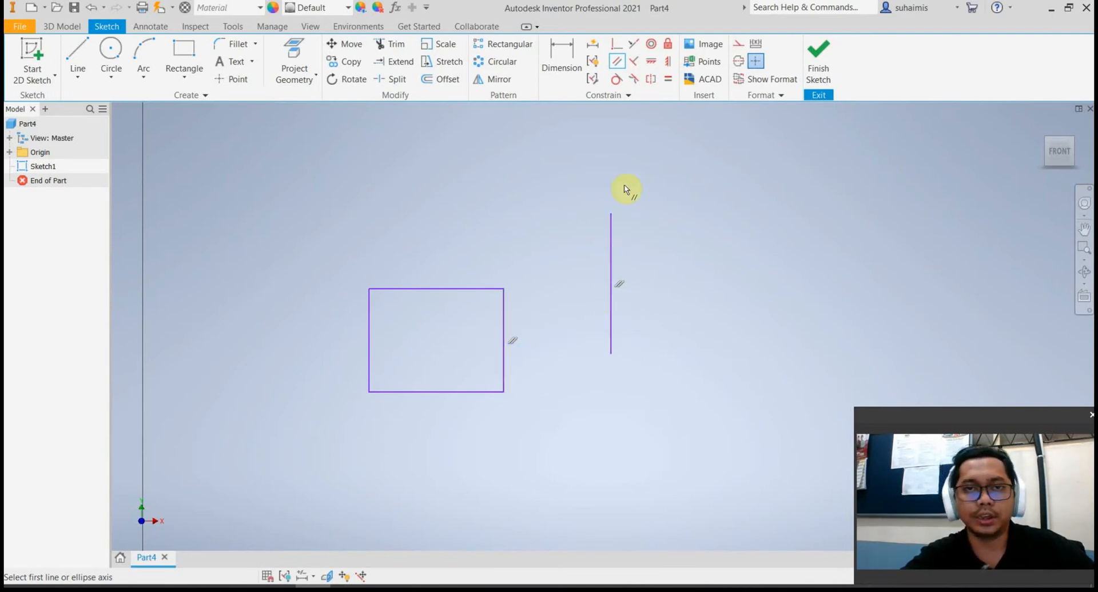
pyautogui.hotkey('ctrl', 'z')
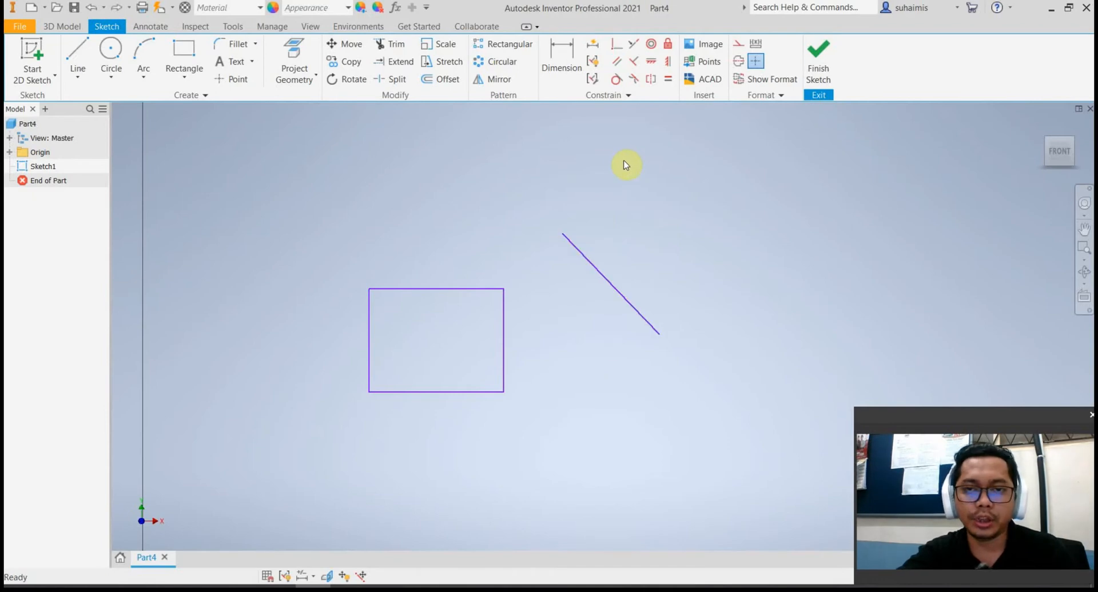
# Delete the sloping line beside the rectangle
pyautogui.click(634, 64)
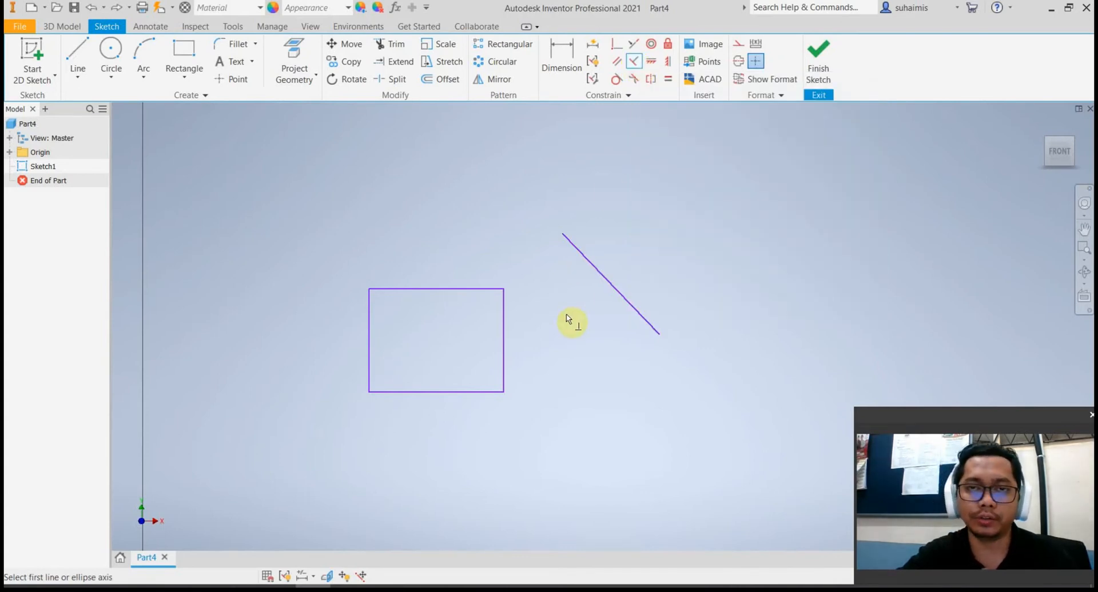
pyautogui.press('Escape')
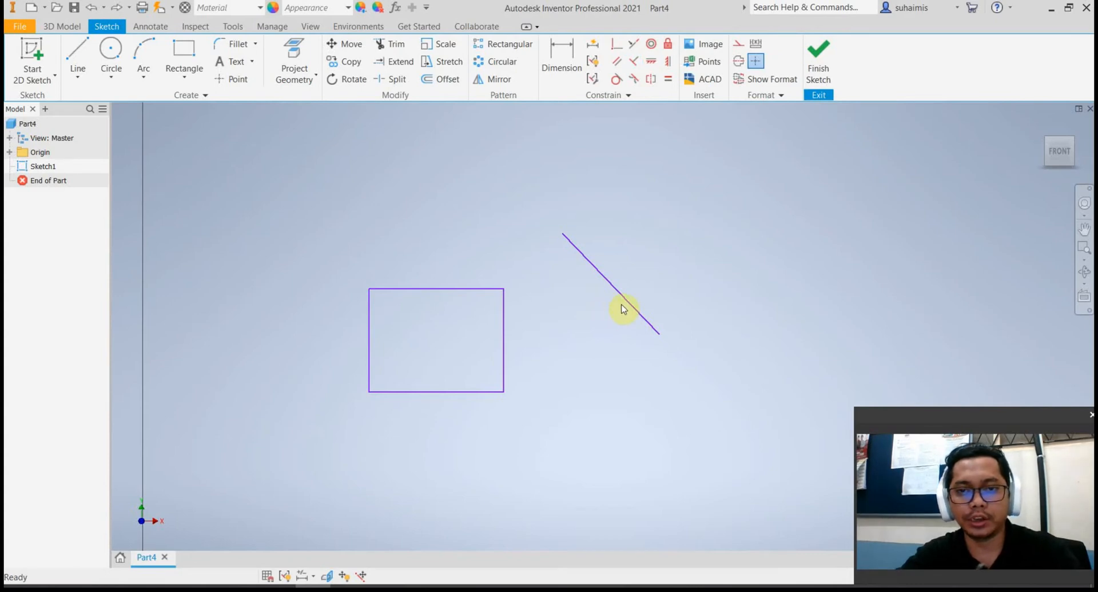
pyautogui.click(621, 288)
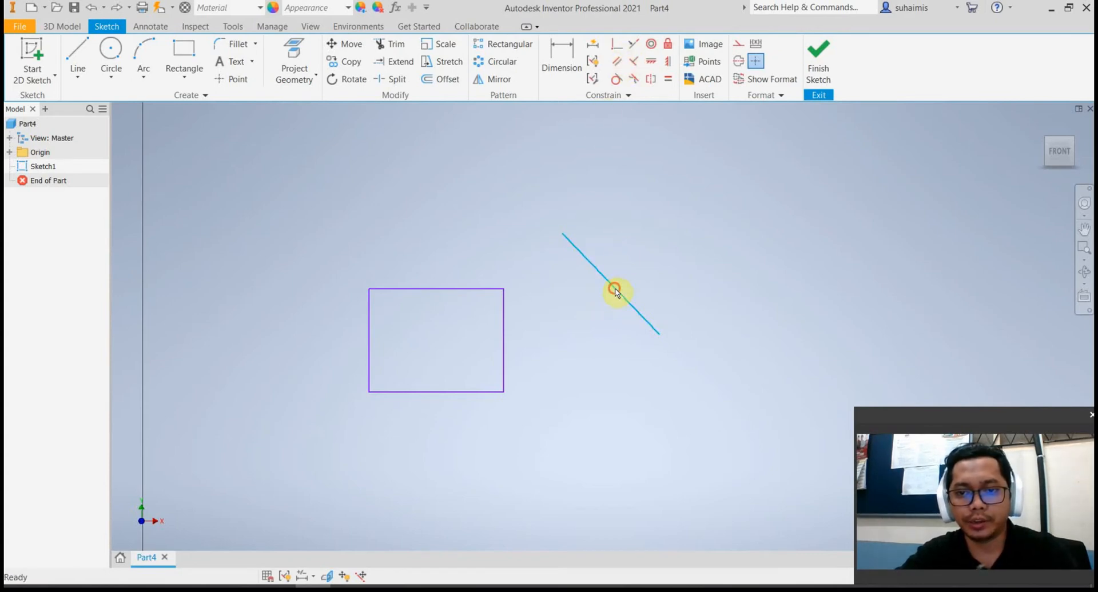
pyautogui.press('Delete')
# Sketch a slightly sloping line about 18 mm long from the rectangle's upper-right corner out to the right
pyautogui.click(77, 57)
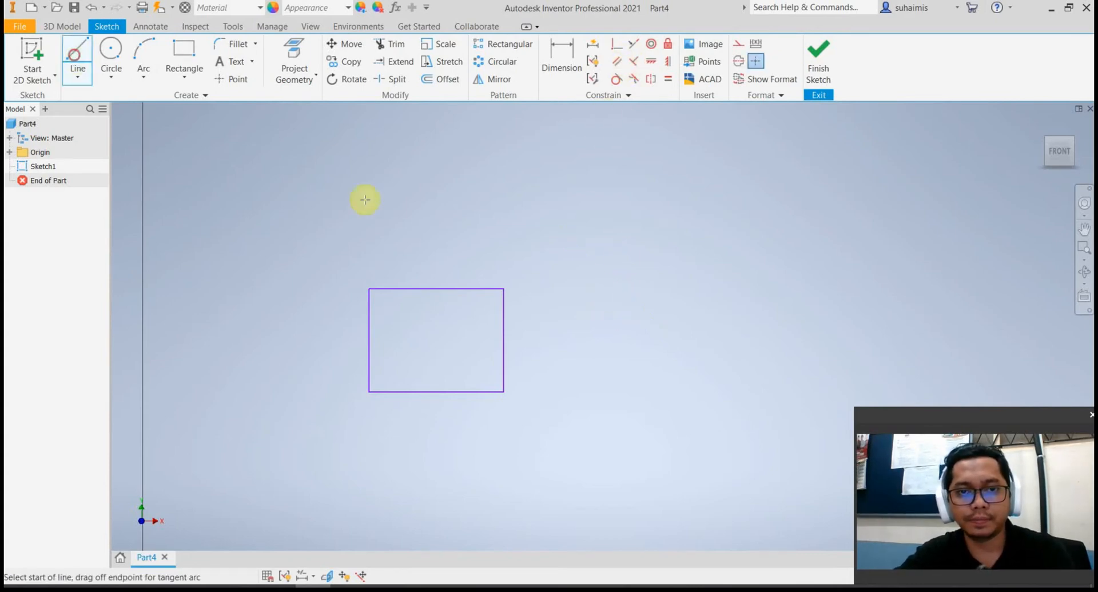
pyautogui.click(503, 289)
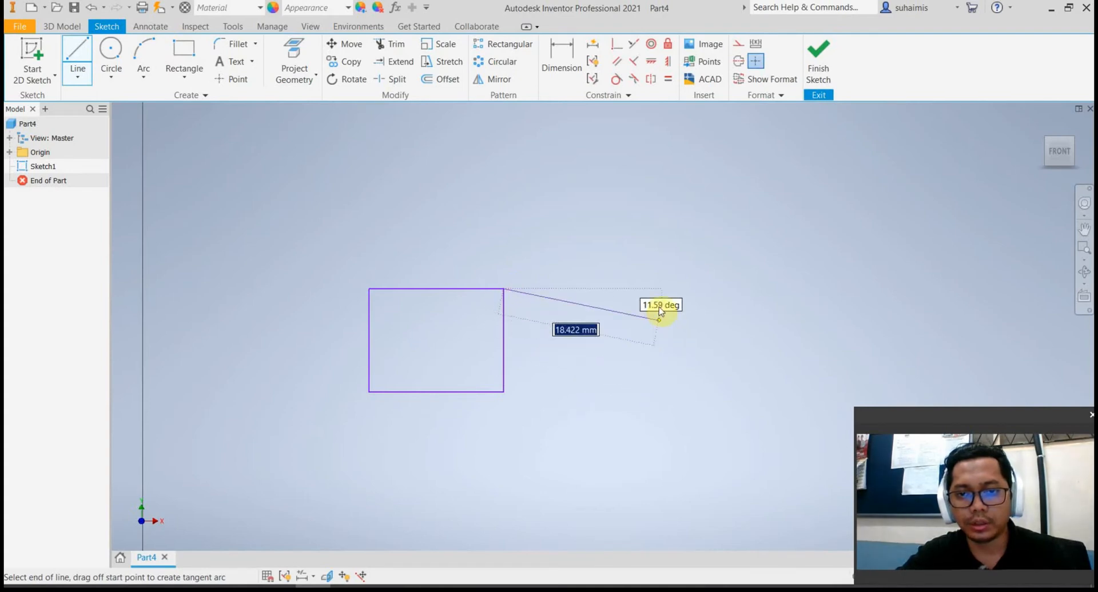
pyautogui.click(662, 296)
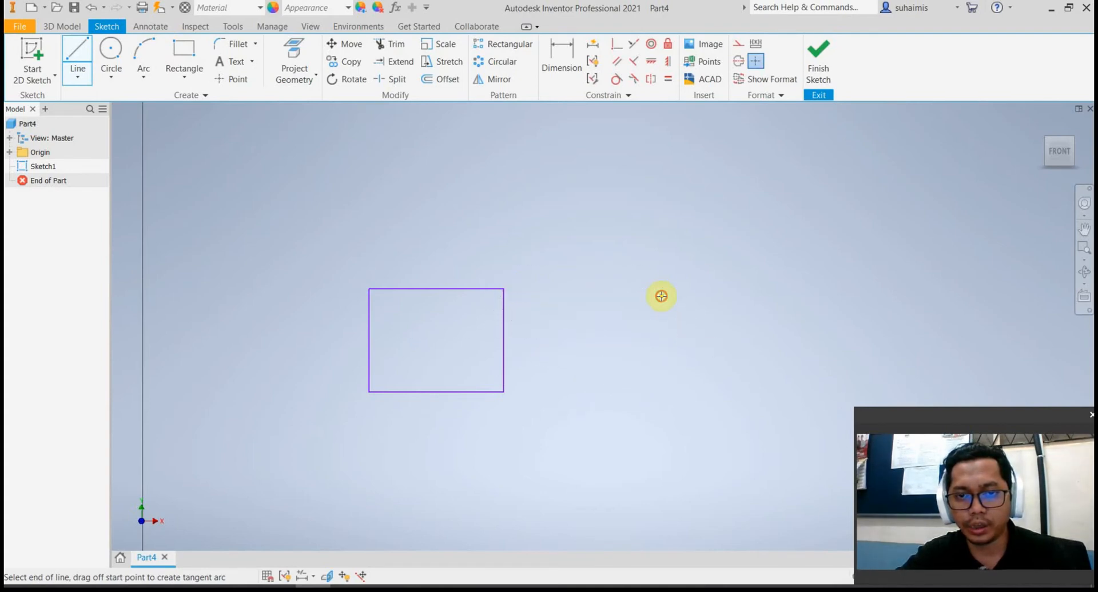
pyautogui.press('Escape')
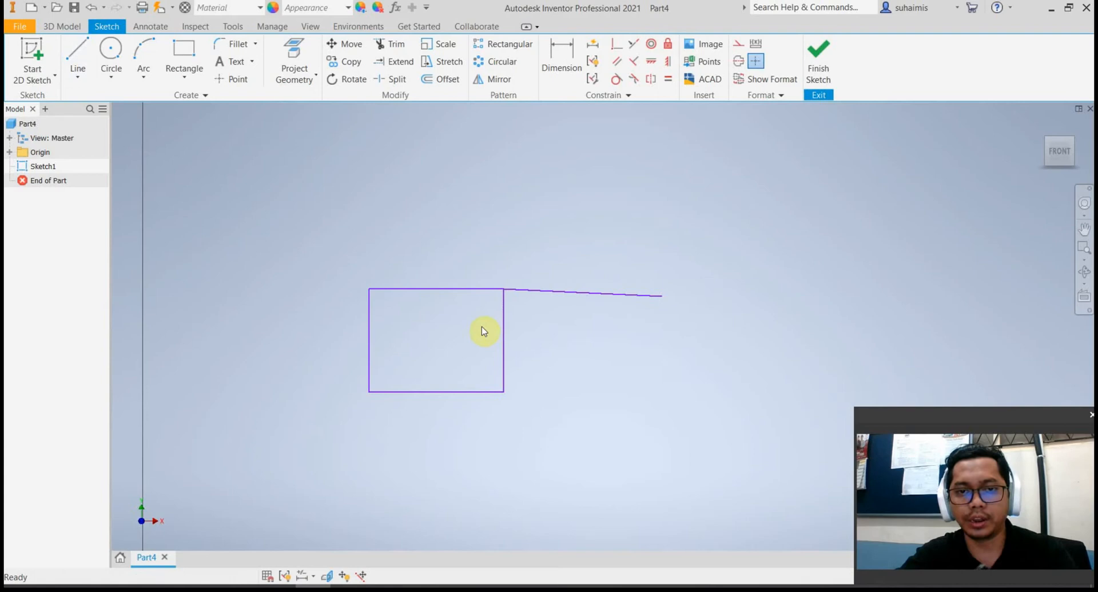
# Apply a perpendicular constraint between the rectangle's right edge and the line starting at its upper-right corner
pyautogui.click(634, 64)
pyautogui.click(511, 314)
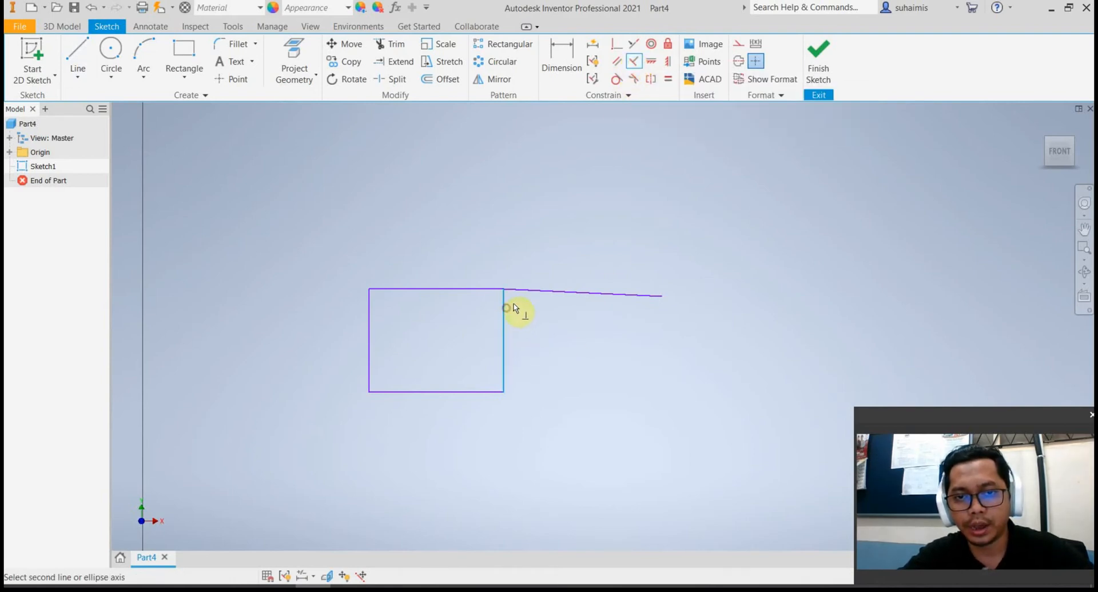
pyautogui.click(527, 296)
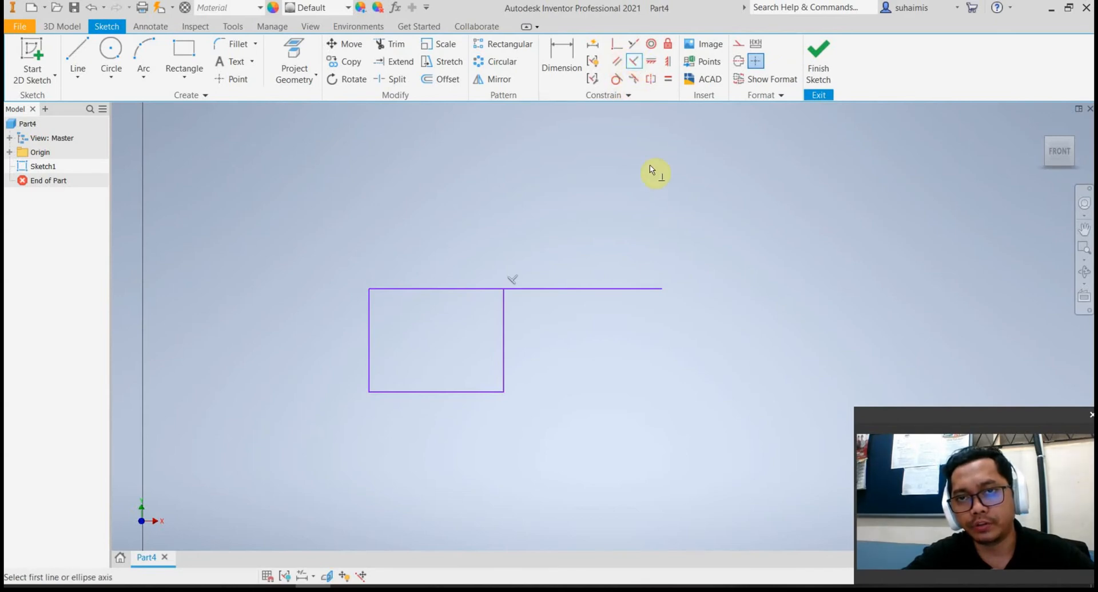
pyautogui.click(709, 236)
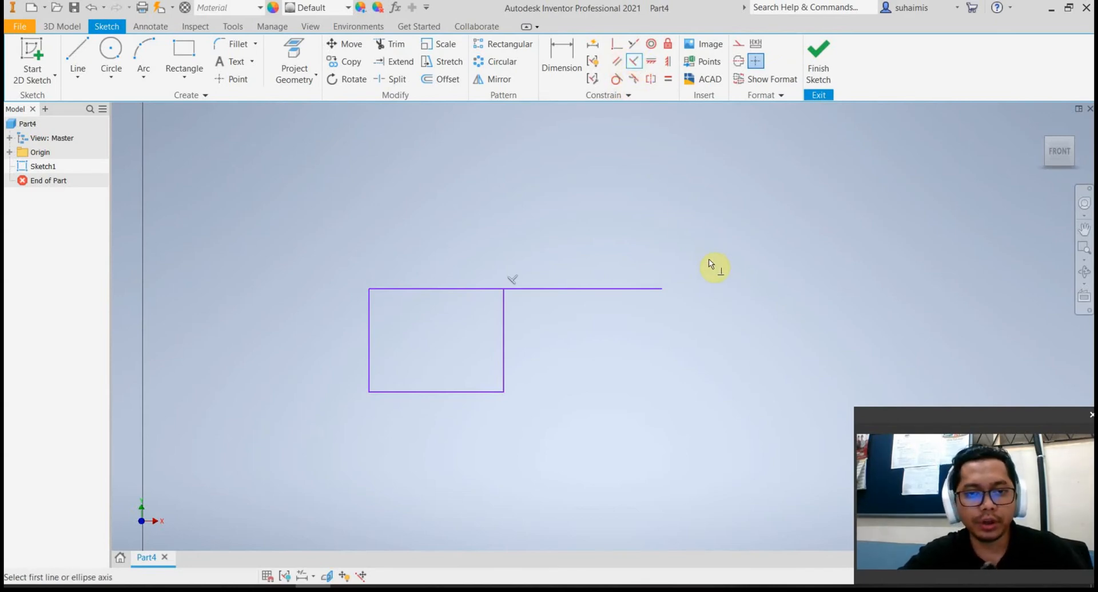
pyautogui.press('Escape')
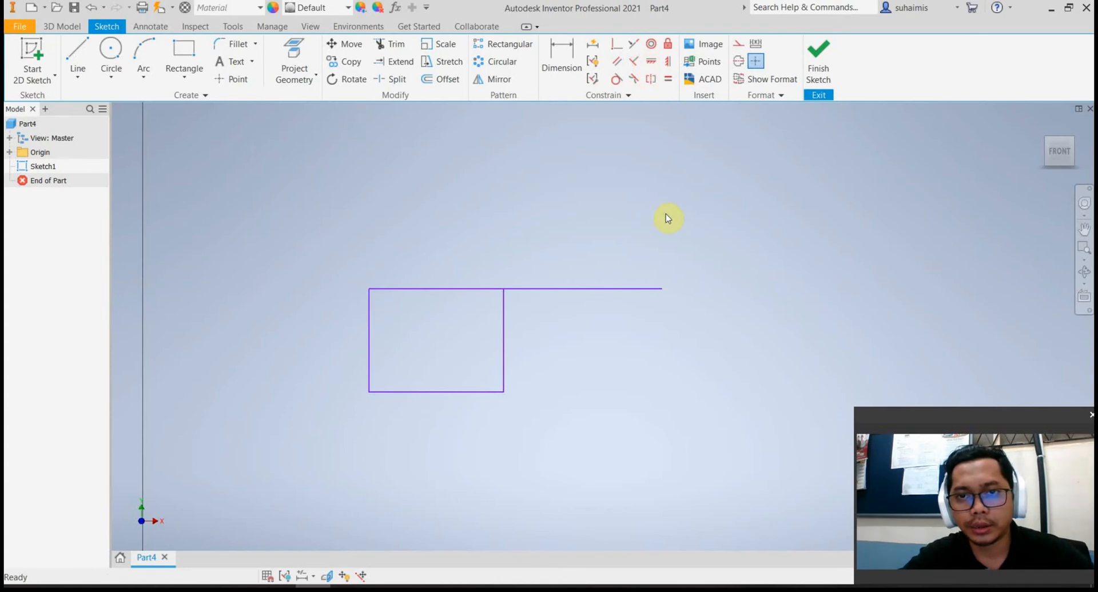
# Sketch a horizontal line about 24 mm long above the rectangle and its attached line
pyautogui.moveTo(667, 216); pyautogui.dragTo(566, 229, button='middle')
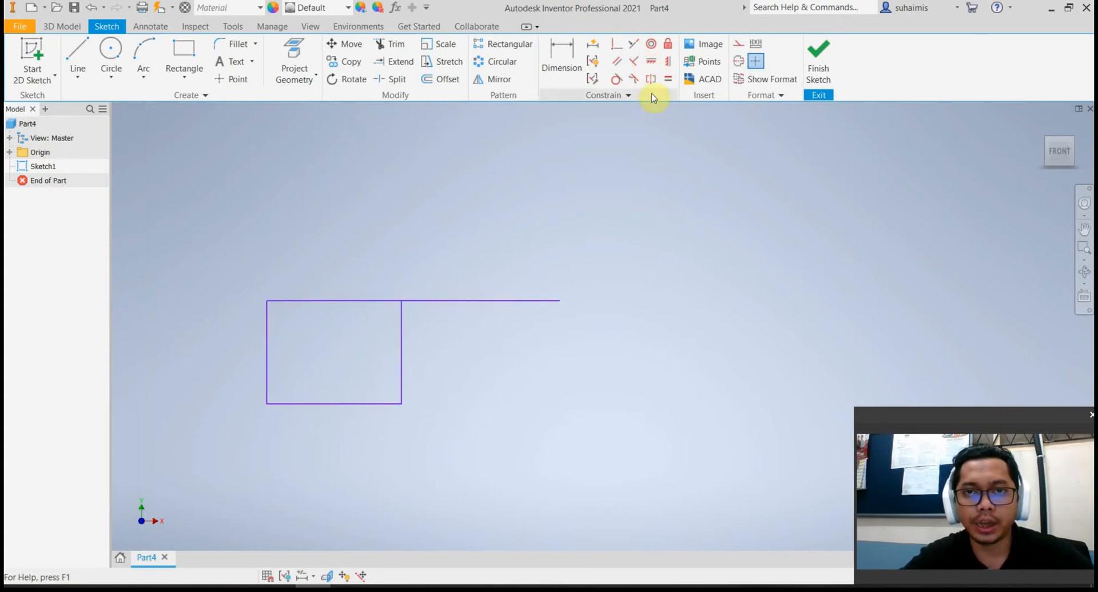
pyautogui.click(80, 53)
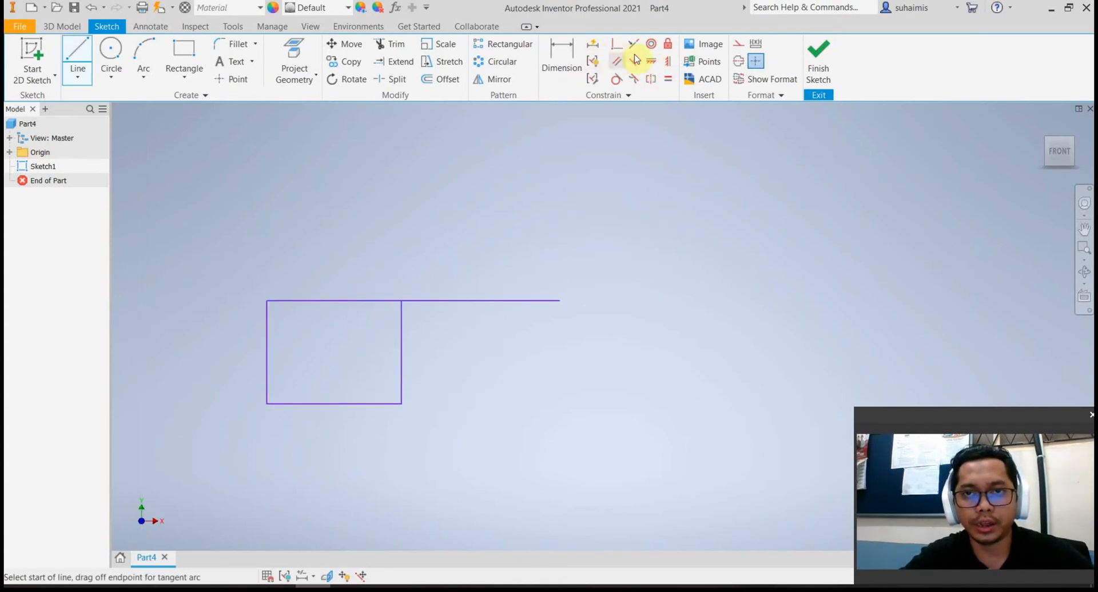
pyautogui.click(406, 211)
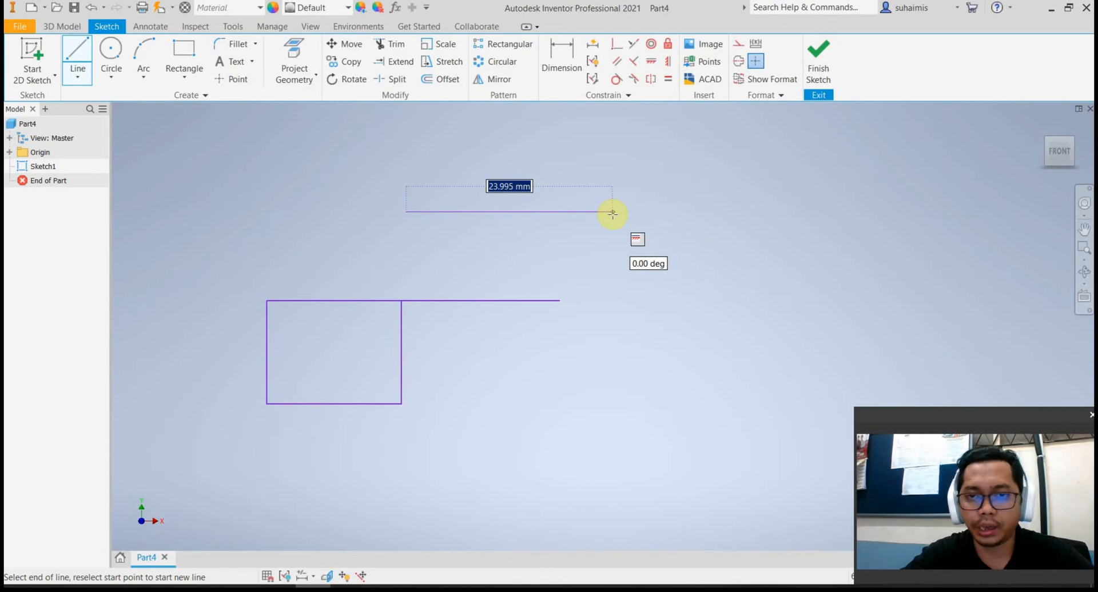
pyautogui.click(612, 213)
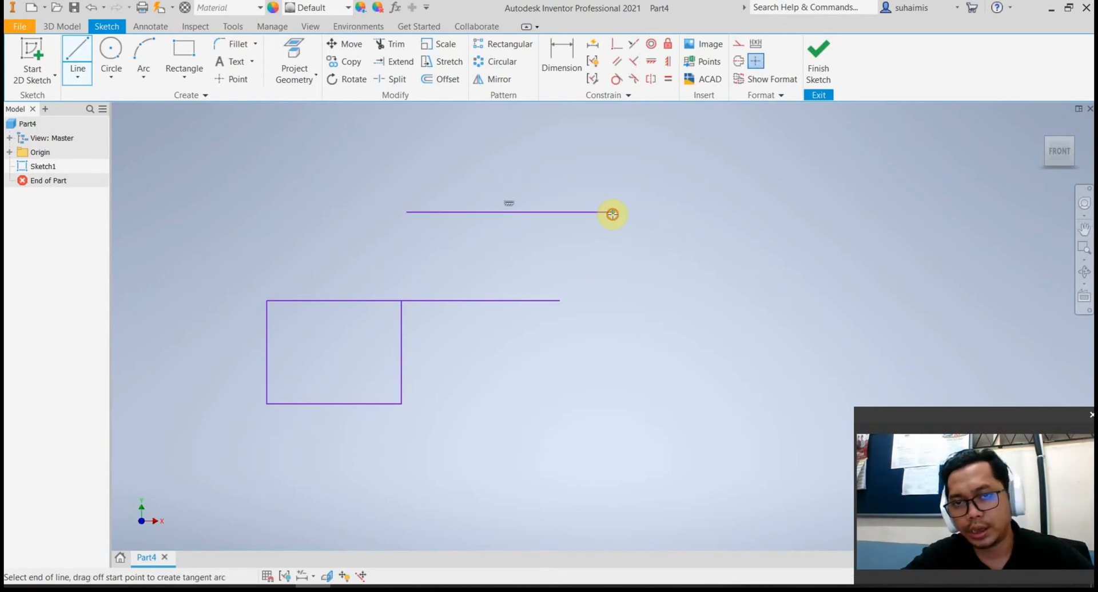
# Sketch a separate line rising to the right, starting just below the right end of the upper horizontal line
pyautogui.click(76, 51)
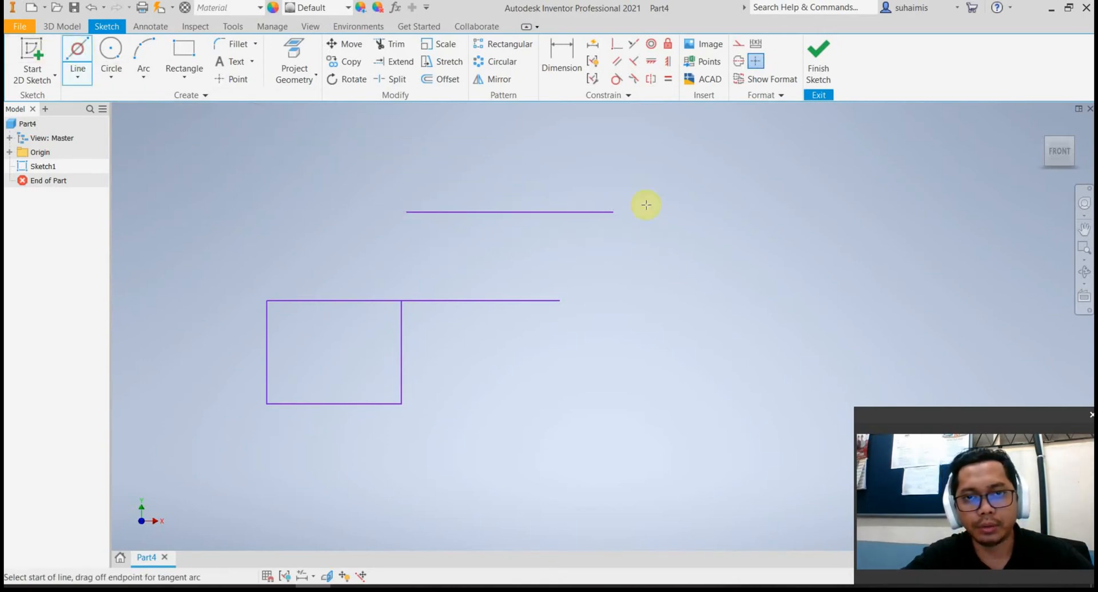
pyautogui.click(610, 248)
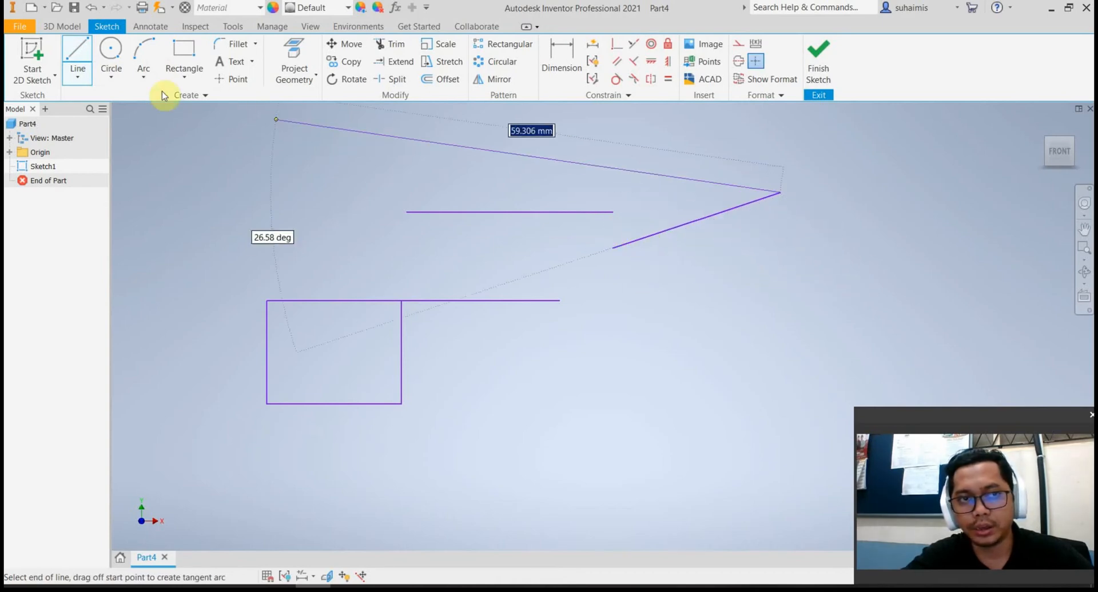
pyautogui.press('Escape')
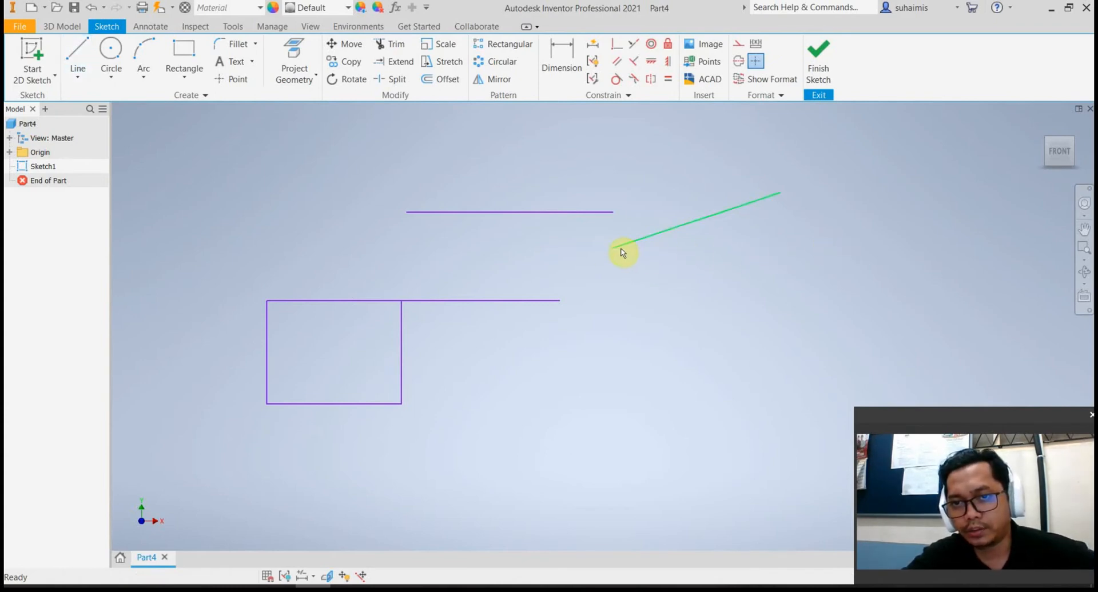
# Apply a horizontal constraint to the rising line, and undo this constraint
pyautogui.click(650, 68)
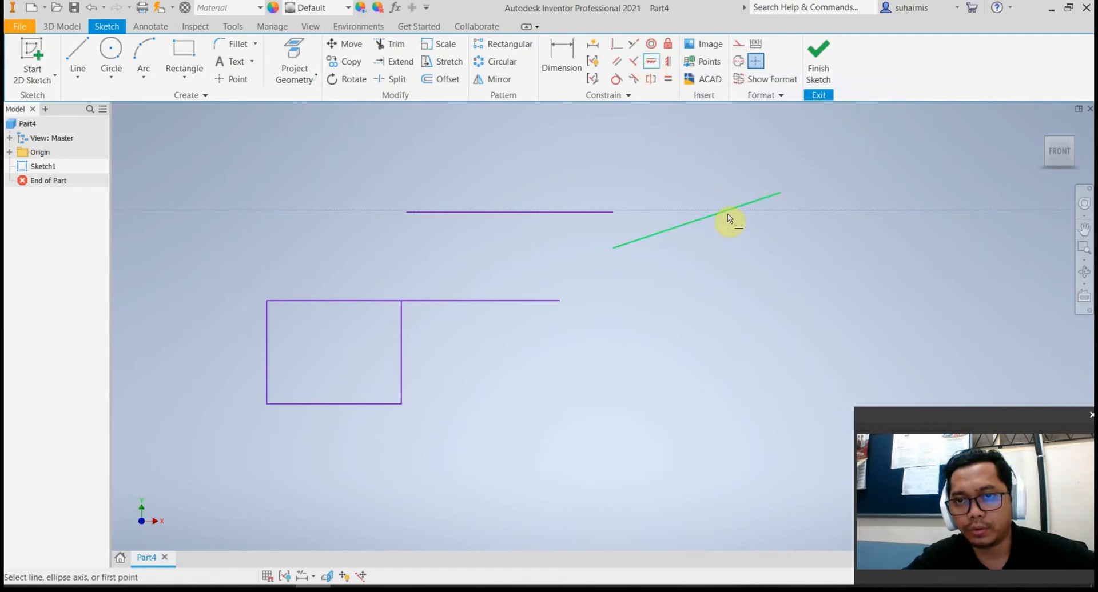
pyautogui.click(729, 218)
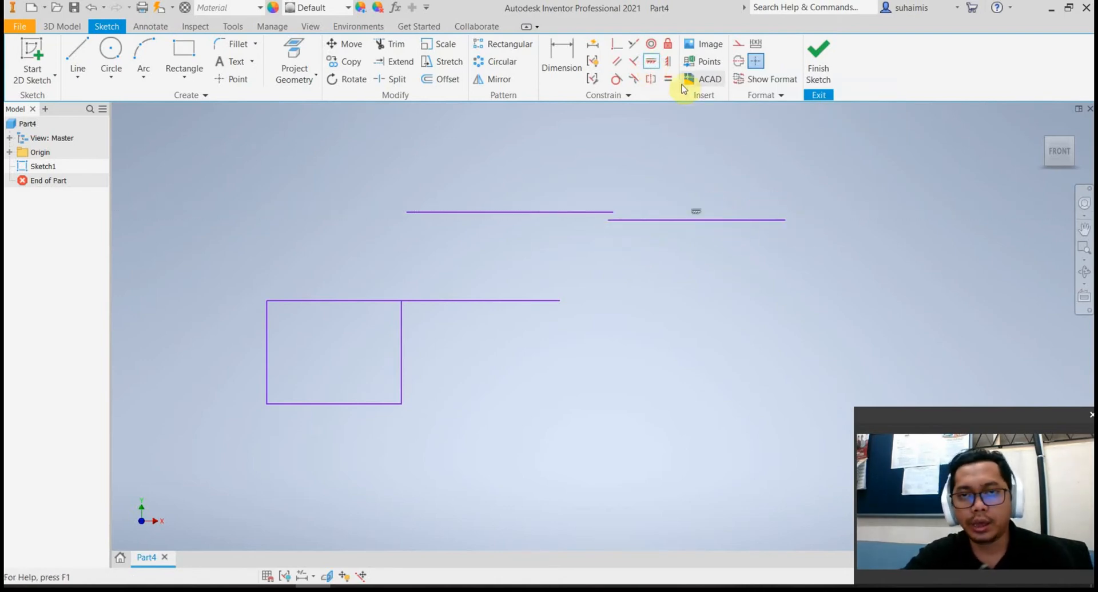
pyautogui.click(654, 69)
pyautogui.hotkey('ctrl', 'z')
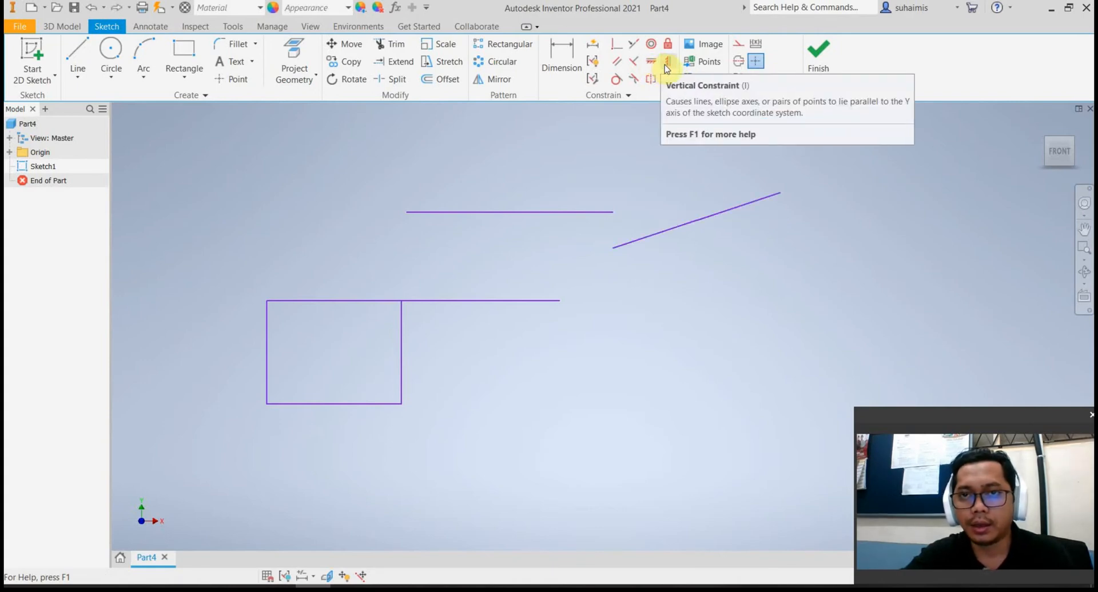
# Apply a vertical constraint to the rising line at the right of the sketch
pyautogui.click(670, 62)
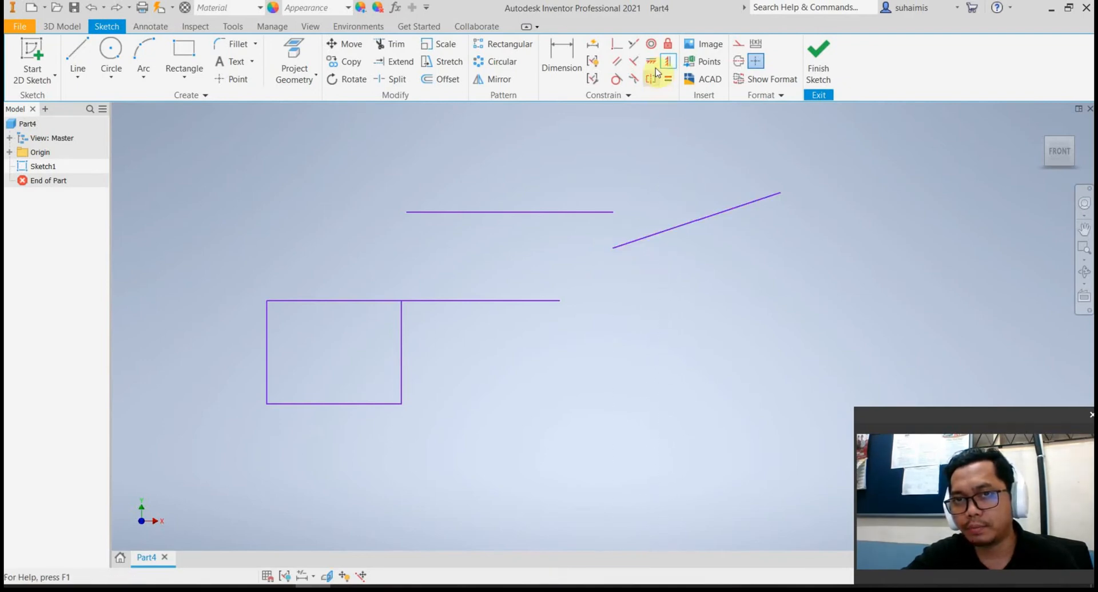
pyautogui.click(669, 62)
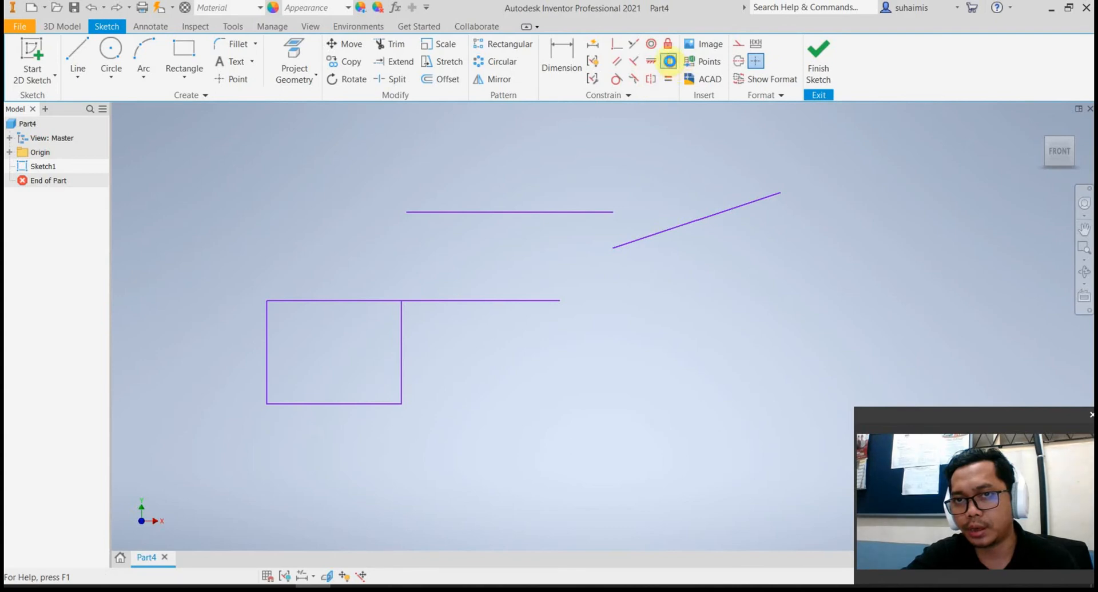
pyautogui.click(711, 221)
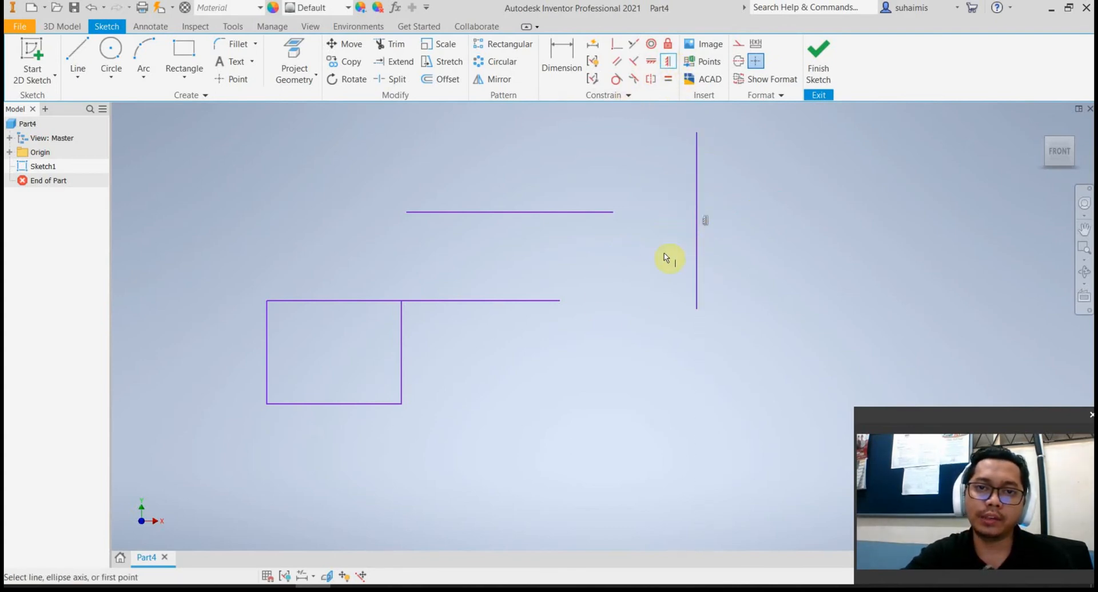
# Undo the vertical constraint, and sketch three circles right of the rising line: one about 8.8 mm in diameter, one further right and one below
pyautogui.hotkey('ctrl', 'z')
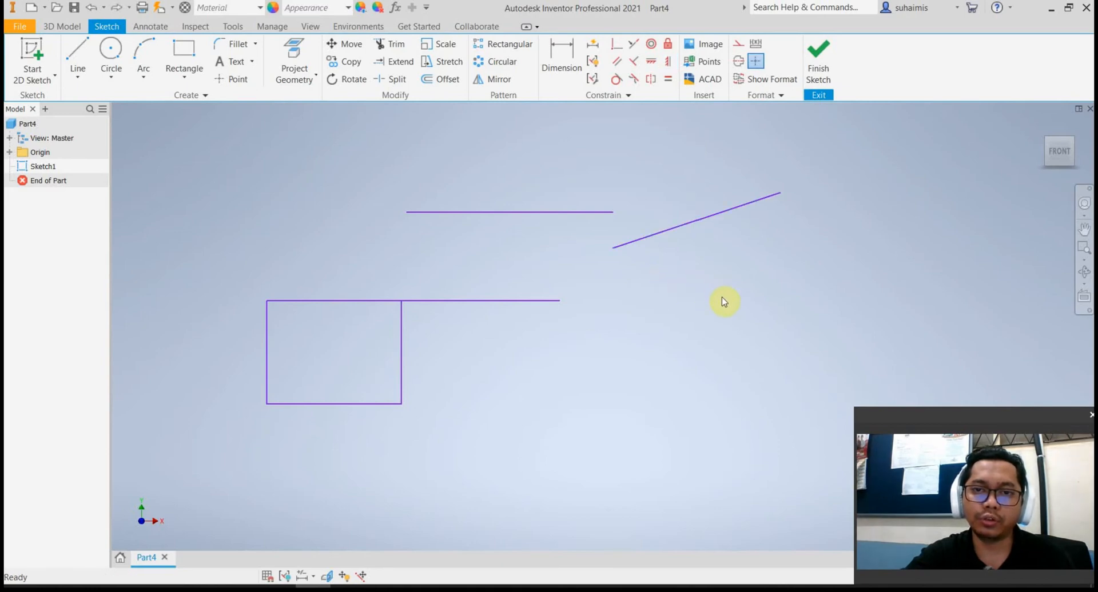
pyautogui.moveTo(715, 302); pyautogui.dragTo(426, 291, button='middle')
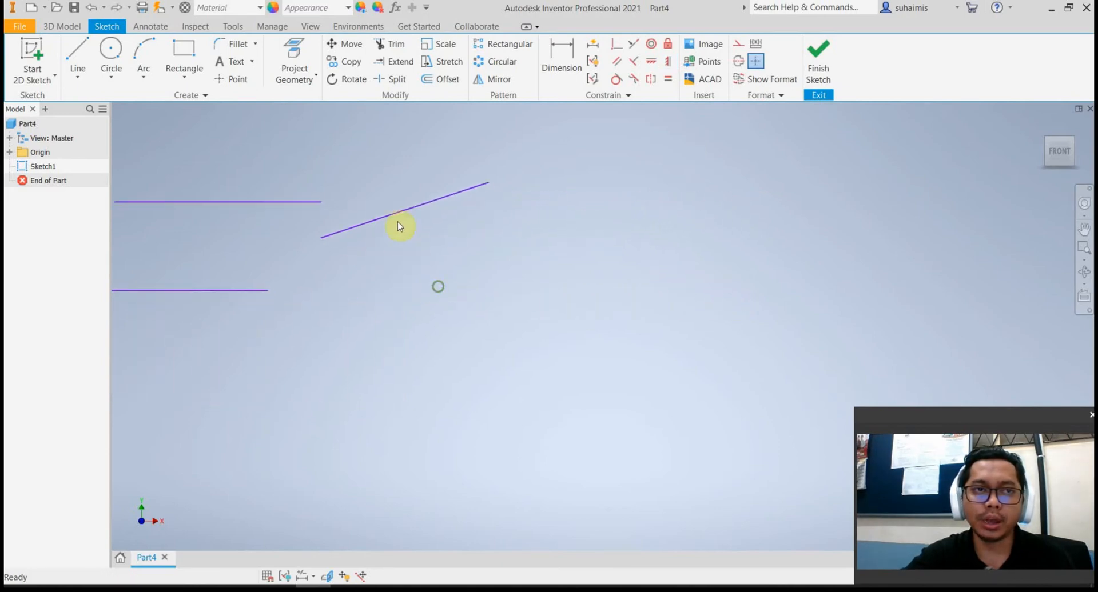
pyautogui.click(111, 52)
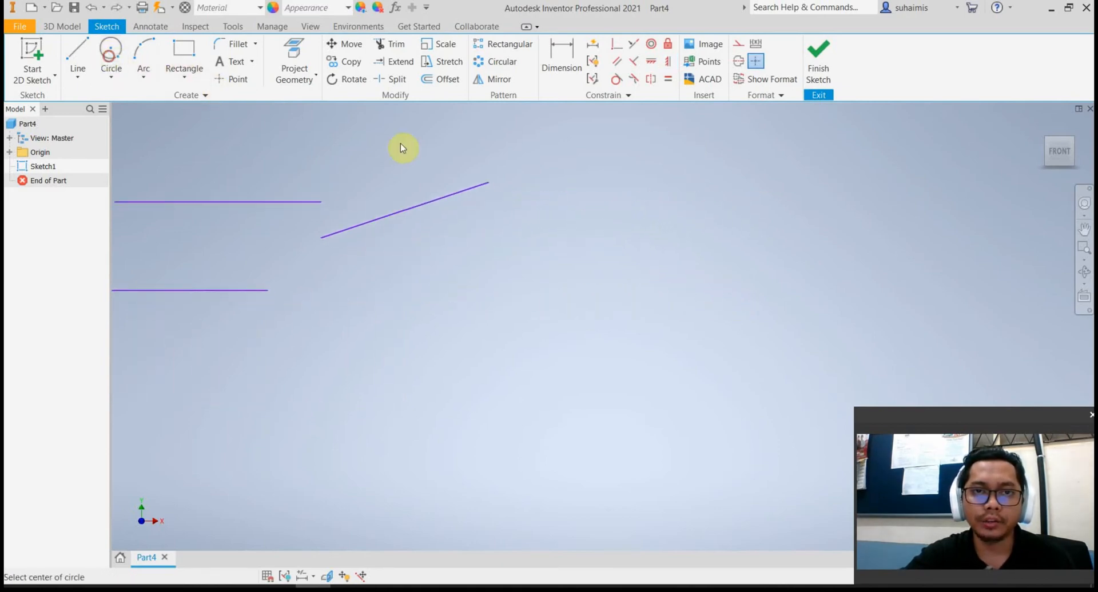
pyautogui.click(652, 238)
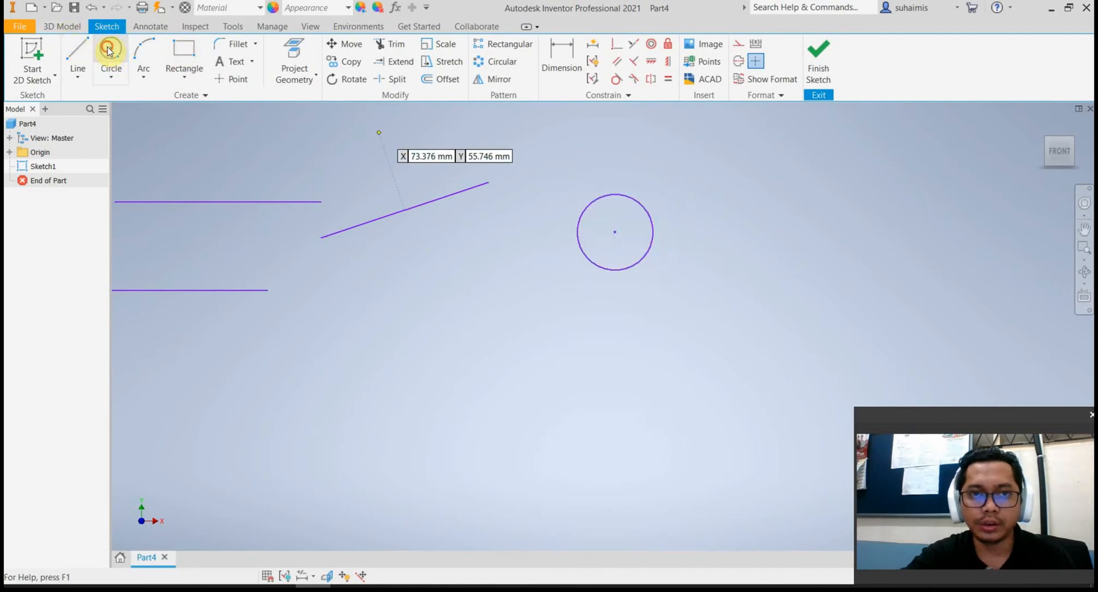
pyautogui.click(761, 206)
pyautogui.click(797, 226)
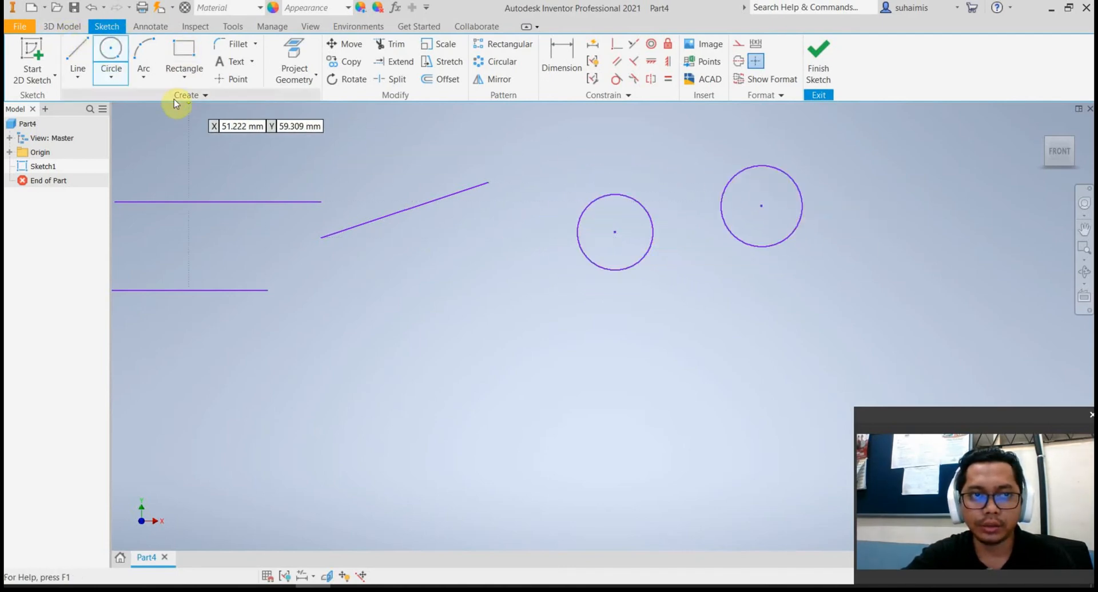
pyautogui.click(528, 352)
pyautogui.click(571, 376)
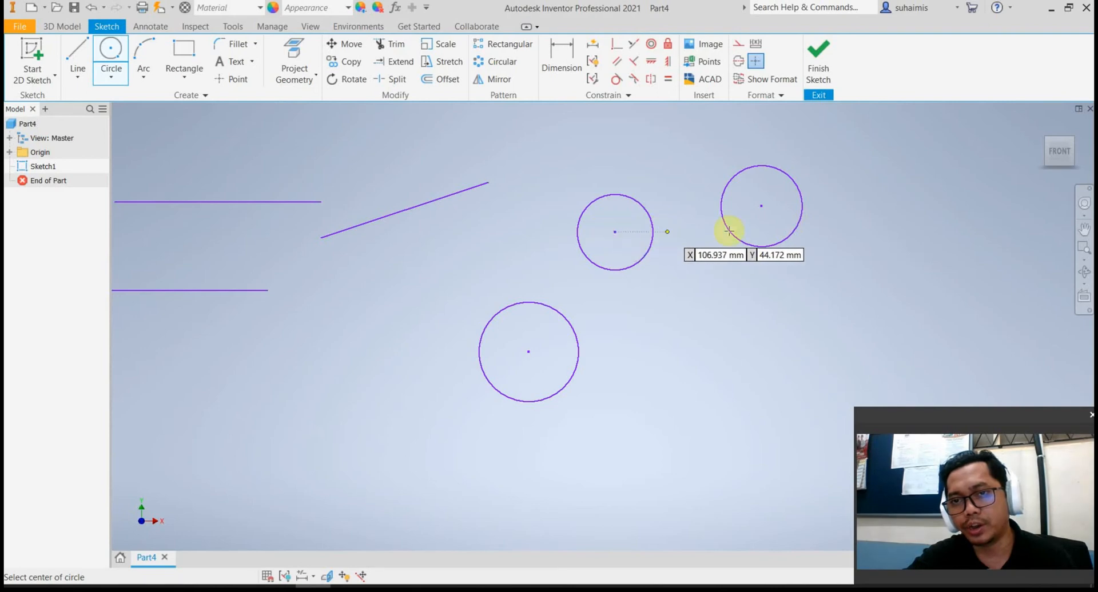
# Apply a horizontal constraint between the centres of the two upper circles
pyautogui.click(654, 64)
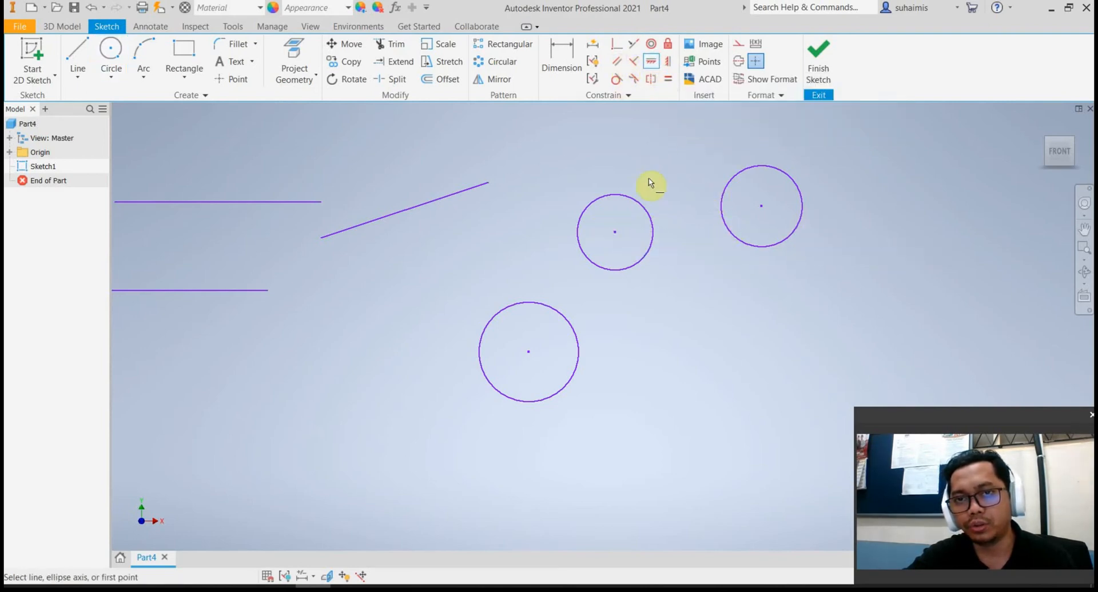
pyautogui.click(615, 233)
pyautogui.click(761, 206)
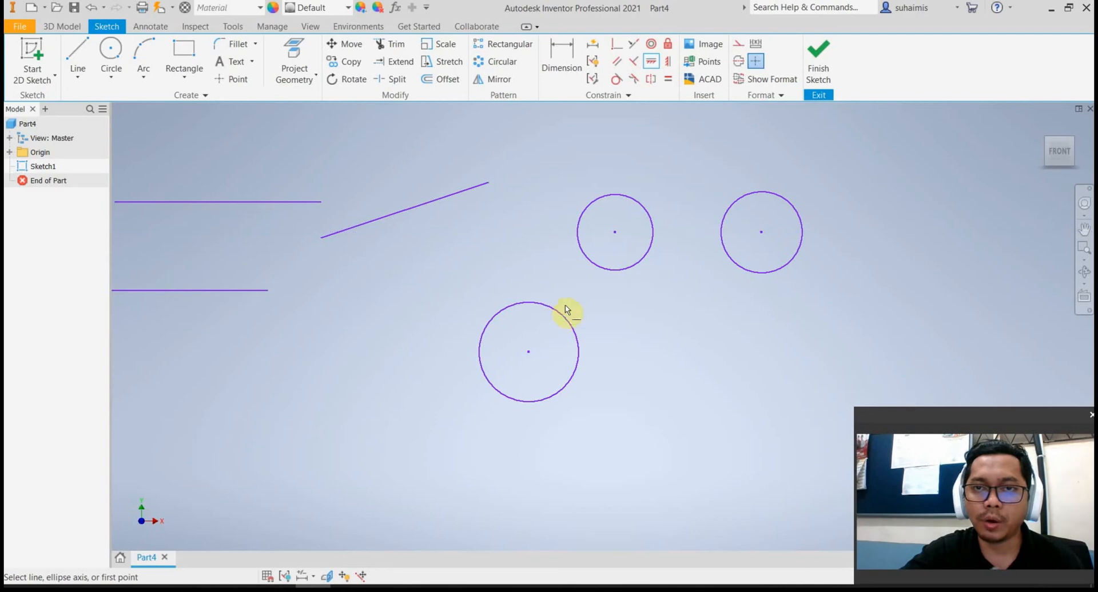
# Apply a vertical constraint aligning the lower circle's centre with the centre of the upper circle nearest the rising line
pyautogui.click(666, 63)
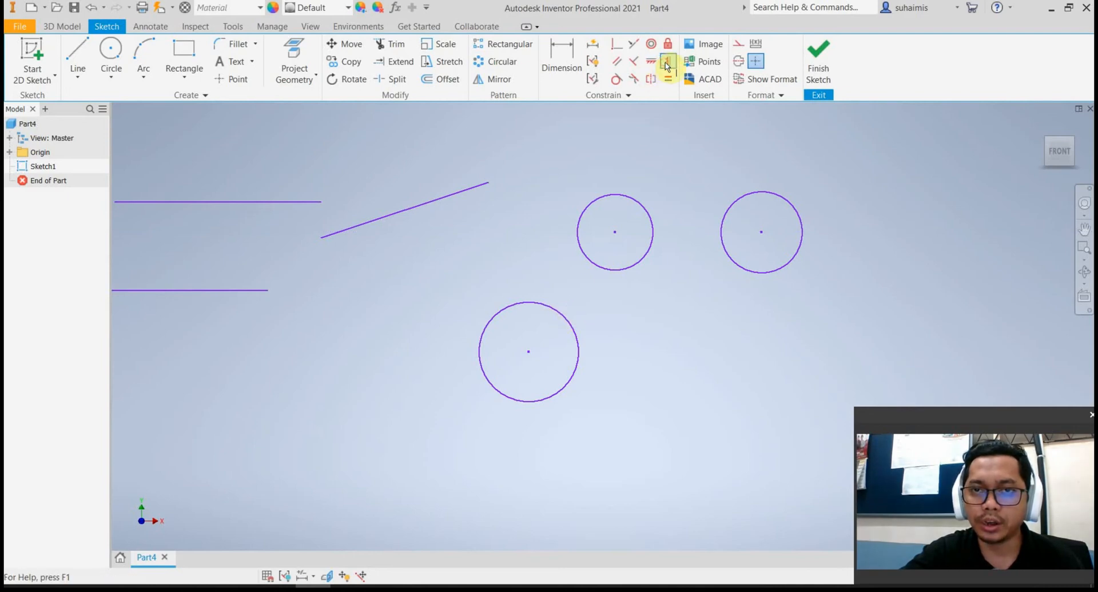
pyautogui.click(616, 233)
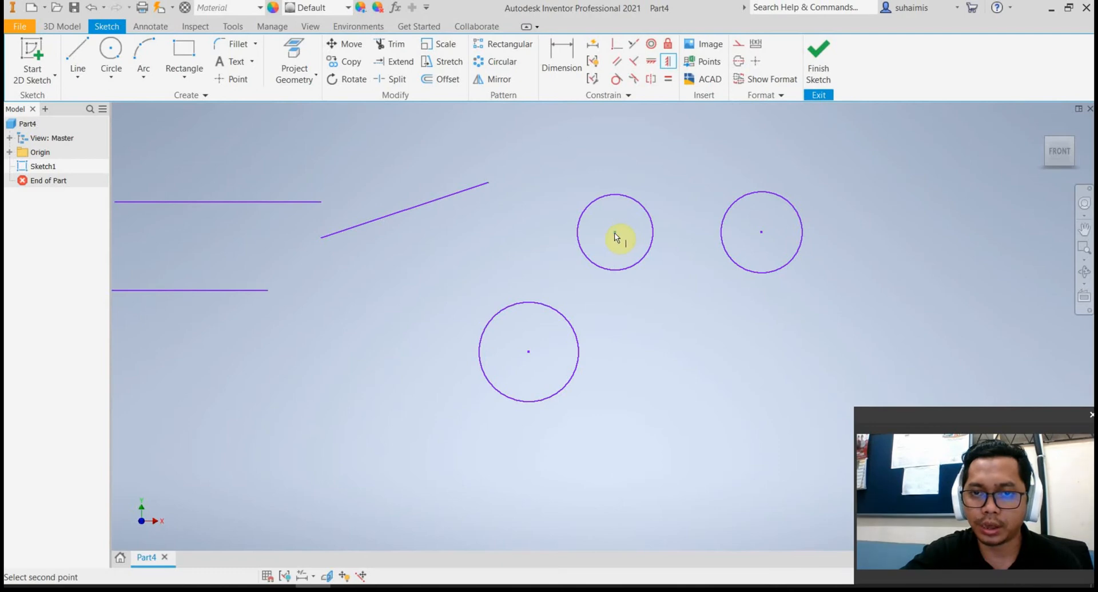
pyautogui.click(530, 356)
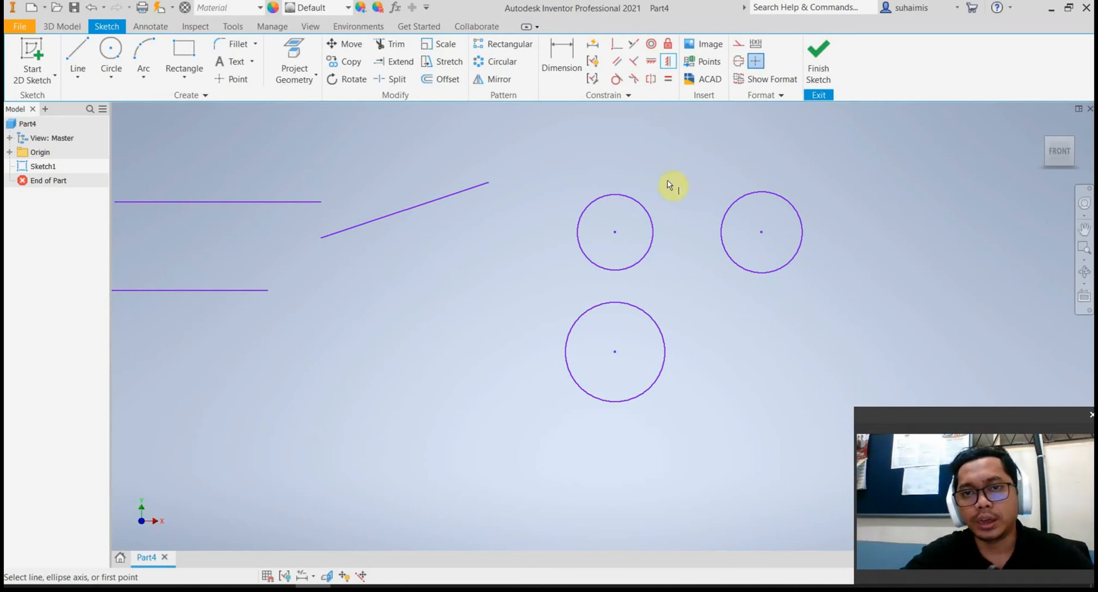
# Apply a tangent constraint between the rising line and the nearest upper circle, and undo this constraint
pyautogui.click(615, 80)
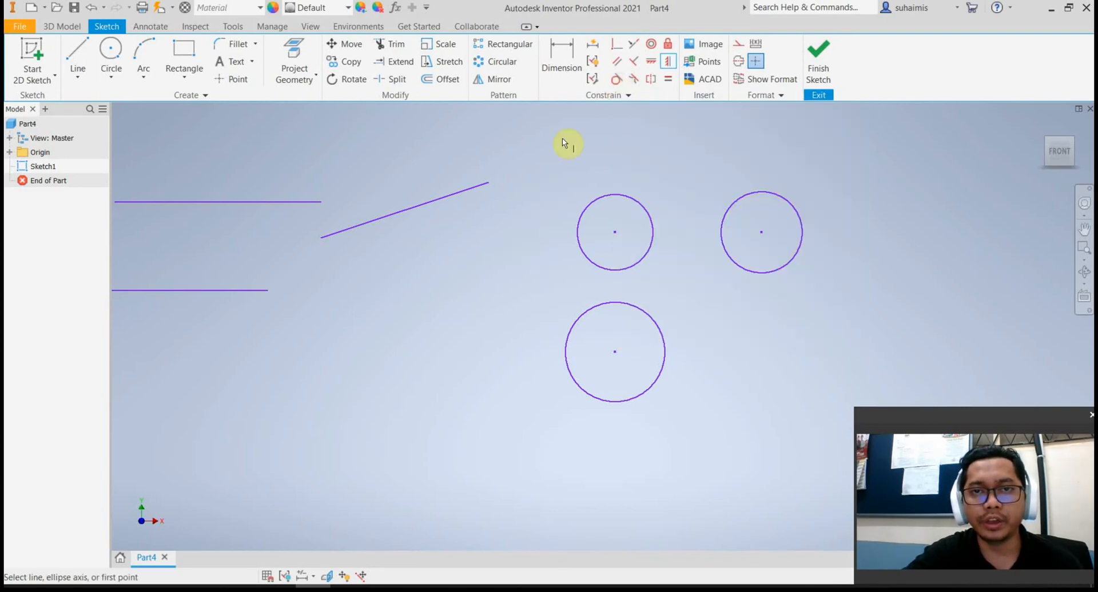
pyautogui.click(616, 79)
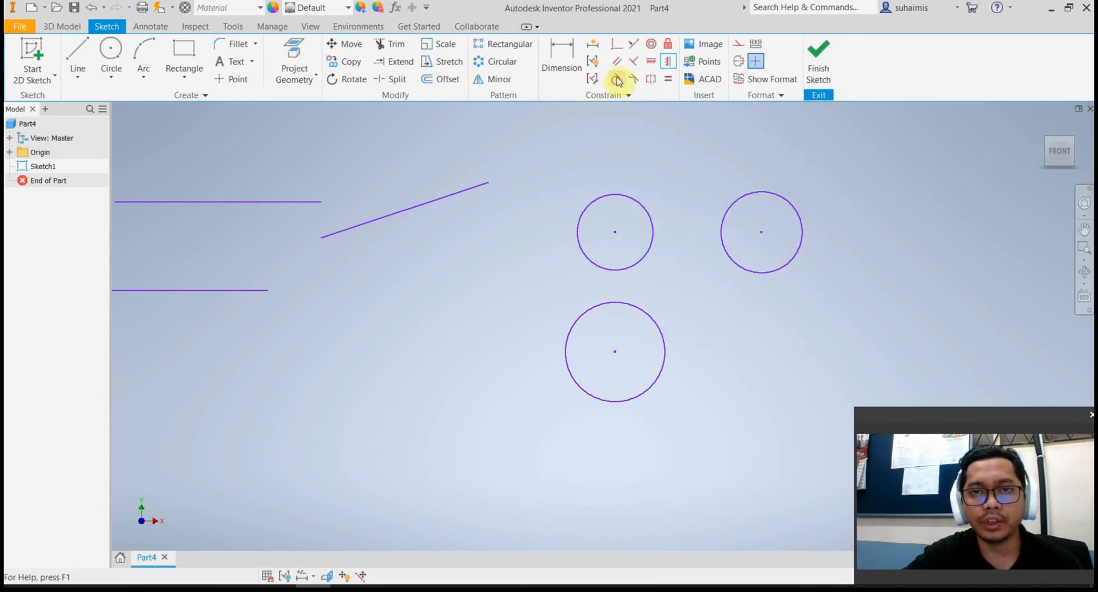
pyautogui.click(465, 191)
pyautogui.click(577, 234)
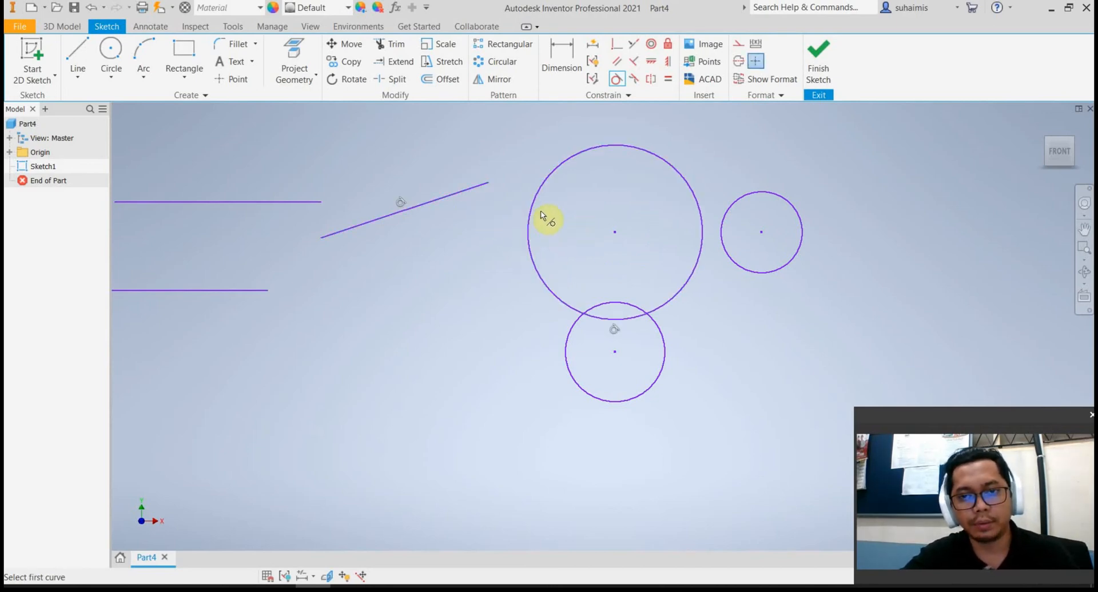
pyautogui.hotkey('ctrl', 'z')
# Dimension the diameter of the upper circle nearest the rising line as 10 mm
pyautogui.press('d')
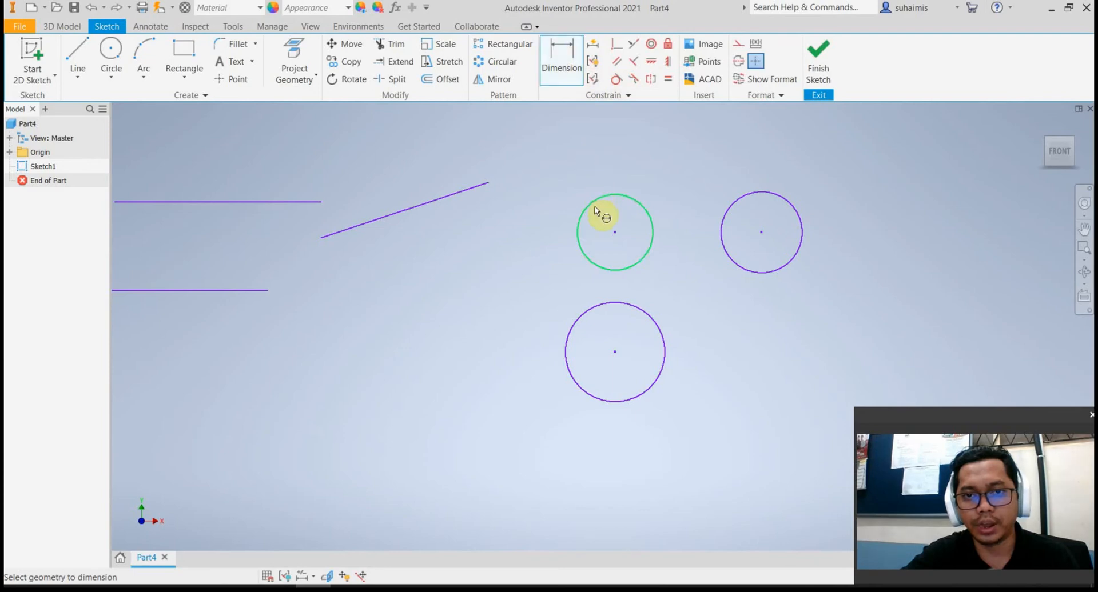
pyautogui.click(593, 205)
pyautogui.click(603, 221)
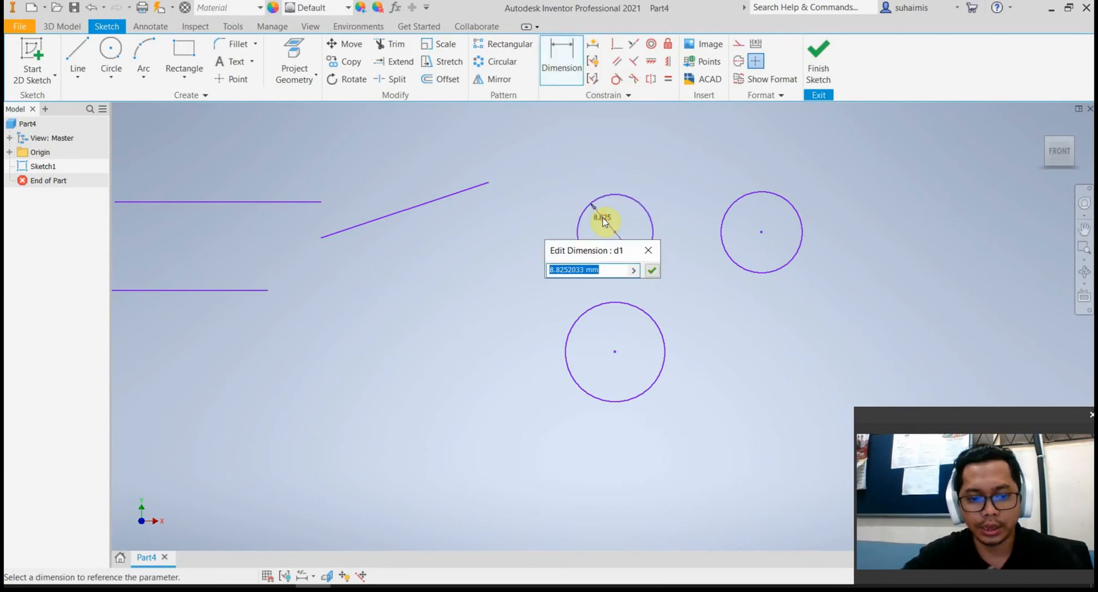
pyautogui.write('10')
pyautogui.press('Return')
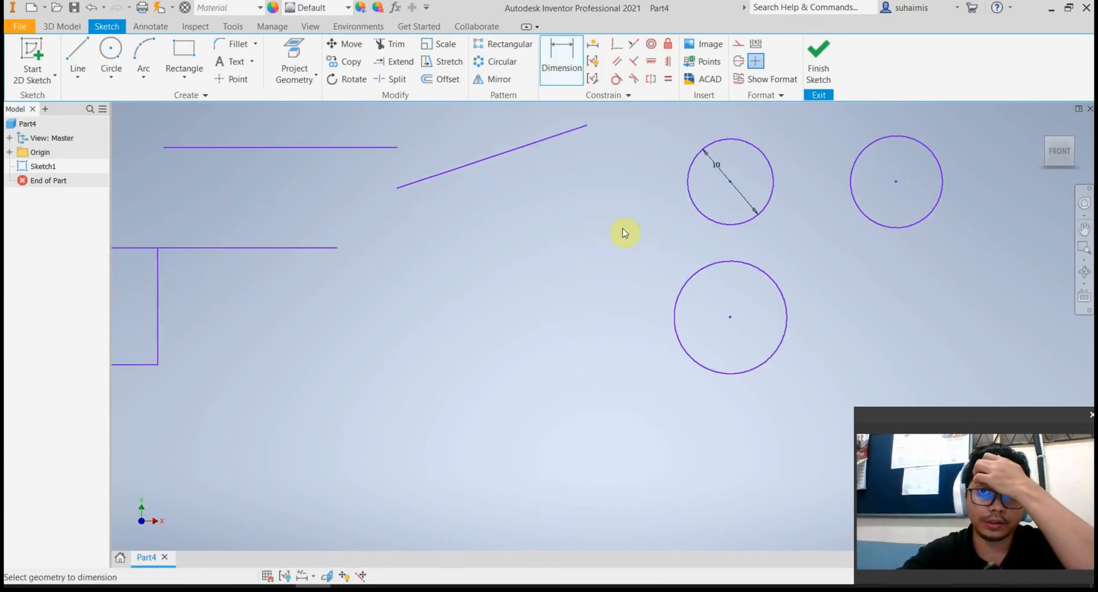
# Apply a tangent constraint between the rising line and the 10 mm circle
pyautogui.moveTo(623, 231)
pyautogui.mouseDown(button='middle')
pyautogui.moveTo(541, 265)
pyautogui.moveTo(490, 309)
pyautogui.mouseUp(button='middle')
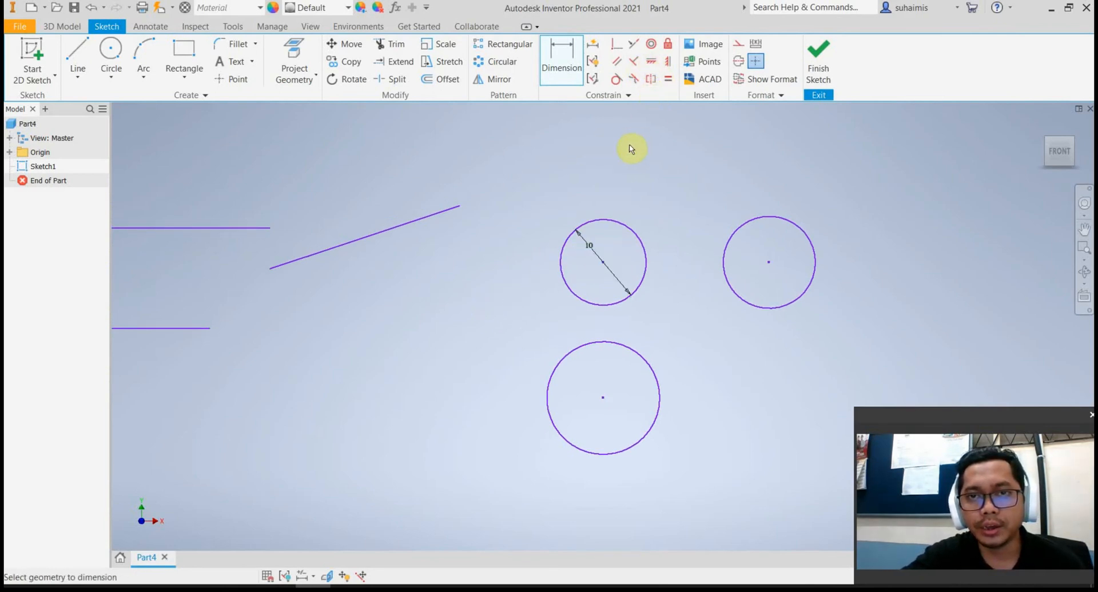
pyautogui.click(615, 80)
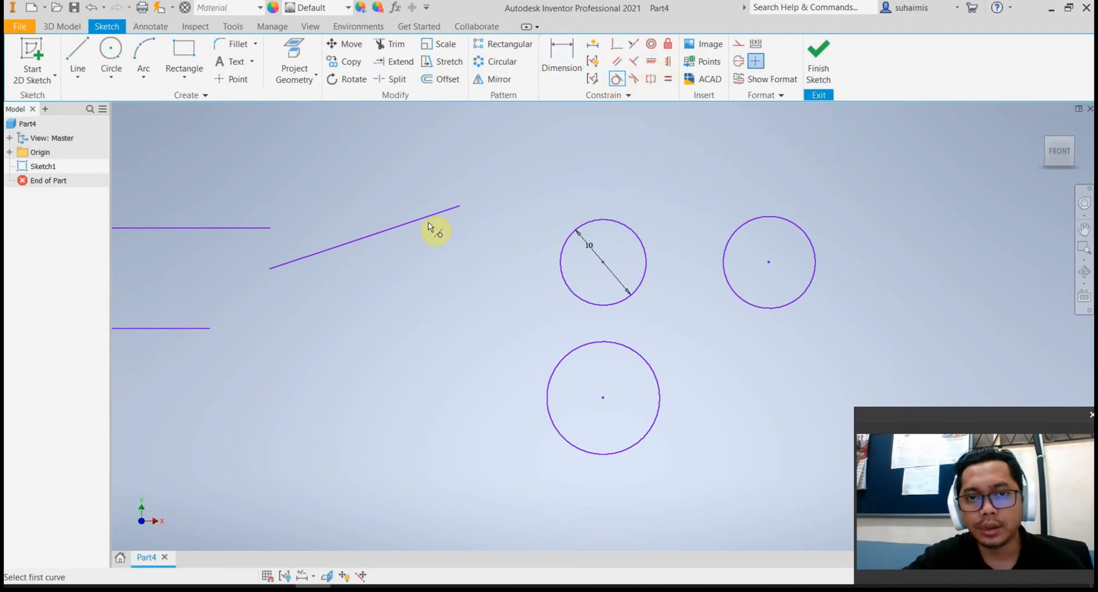
pyautogui.click(562, 260)
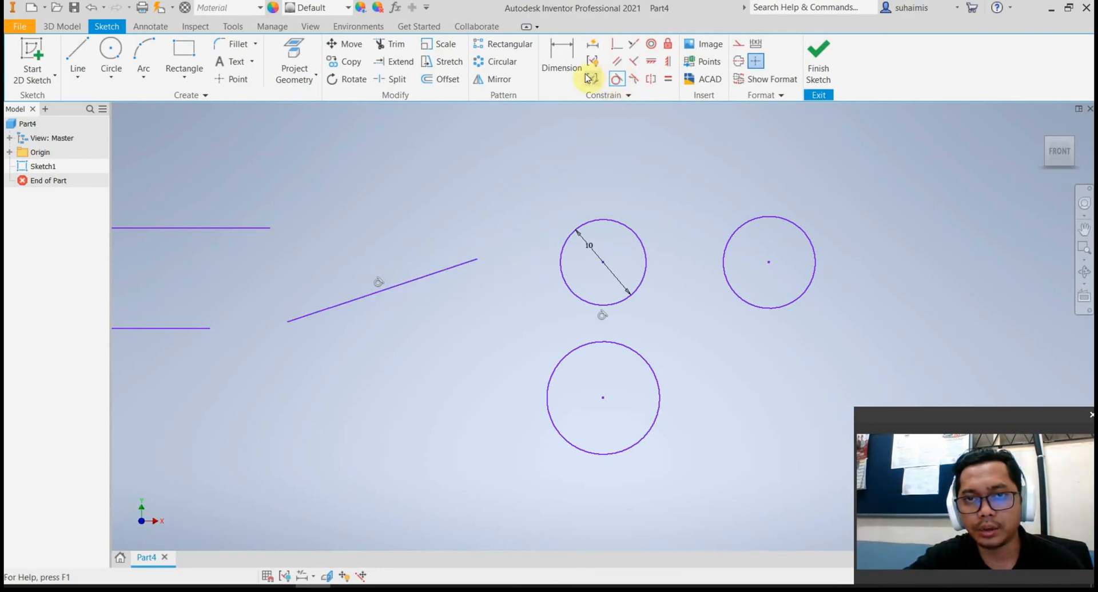
# Extend the upper end of the rising line to the 10 mm circle and inspect the tangent contact point
pyautogui.click(386, 64)
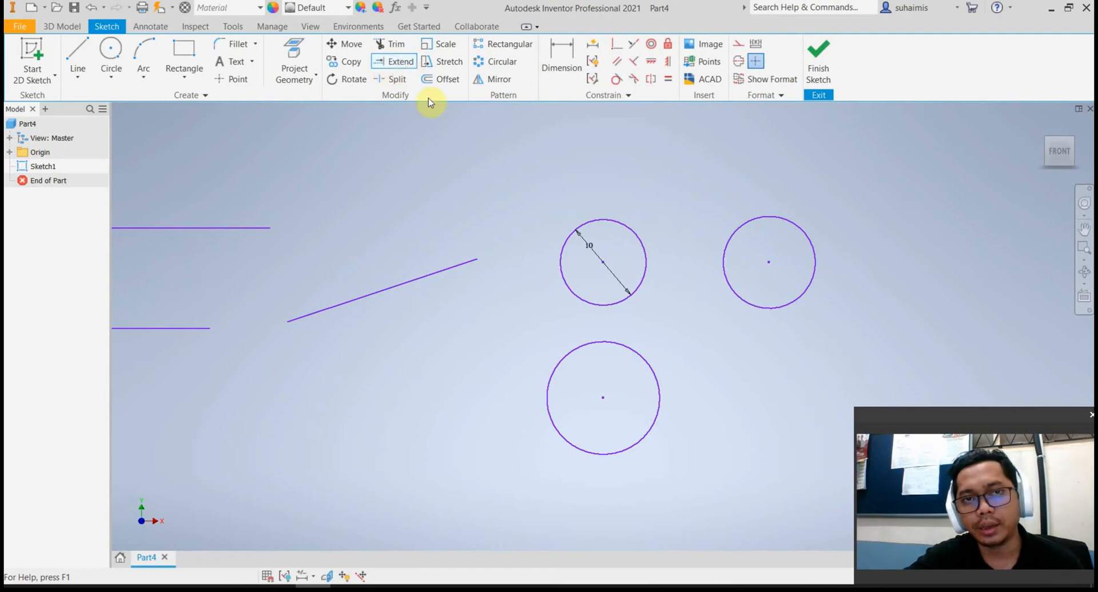
pyautogui.click(462, 267)
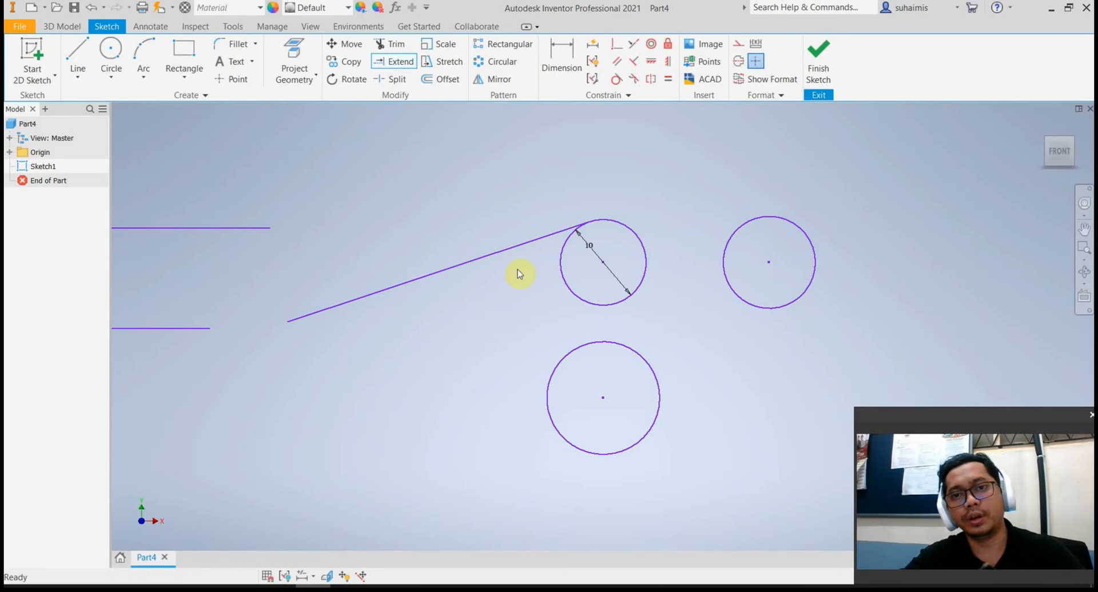
pyautogui.press('Escape')
pyautogui.scroll(-4, 589, 231)
pyautogui.scroll(10, 589, 230)
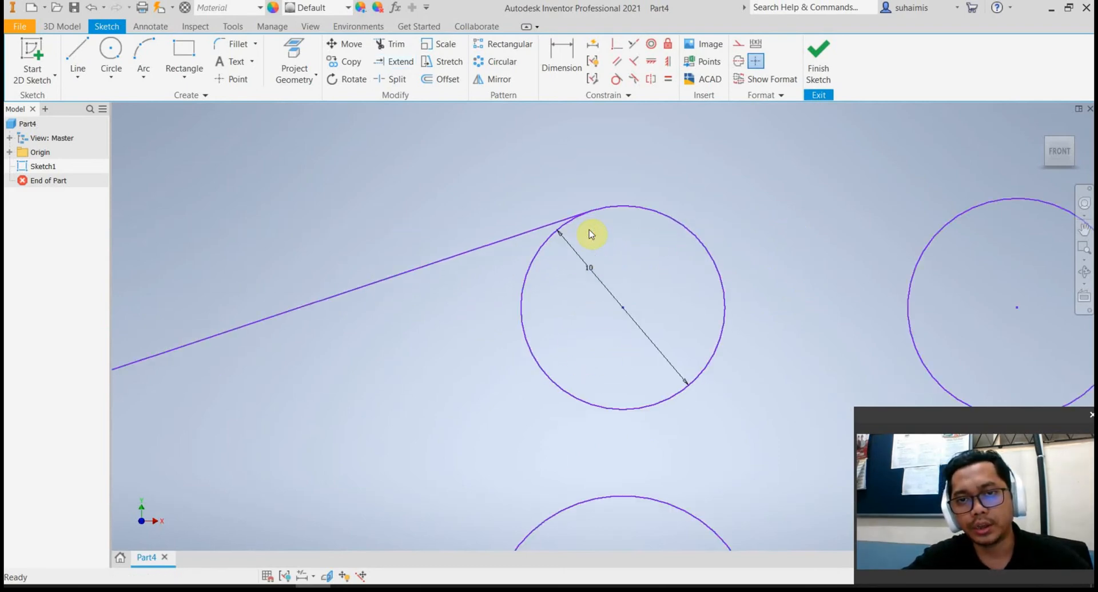
pyautogui.scroll(-9, 589, 235)
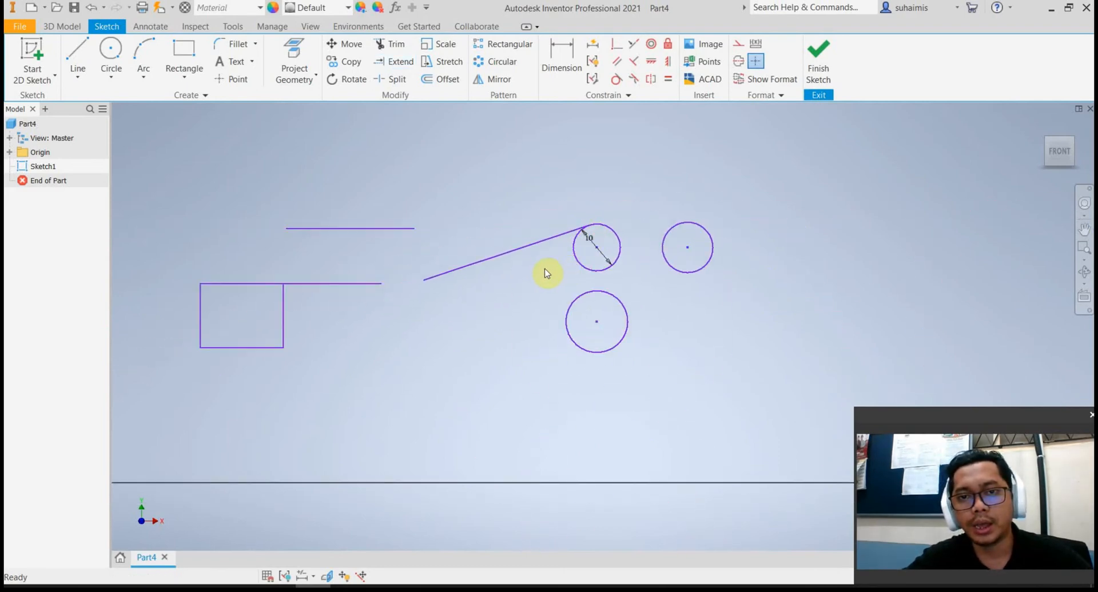
# Sketch a nearly horizontal line from the rising line's lower end to just past the underside of the 10 mm circle
pyautogui.scroll(3, 544, 273)
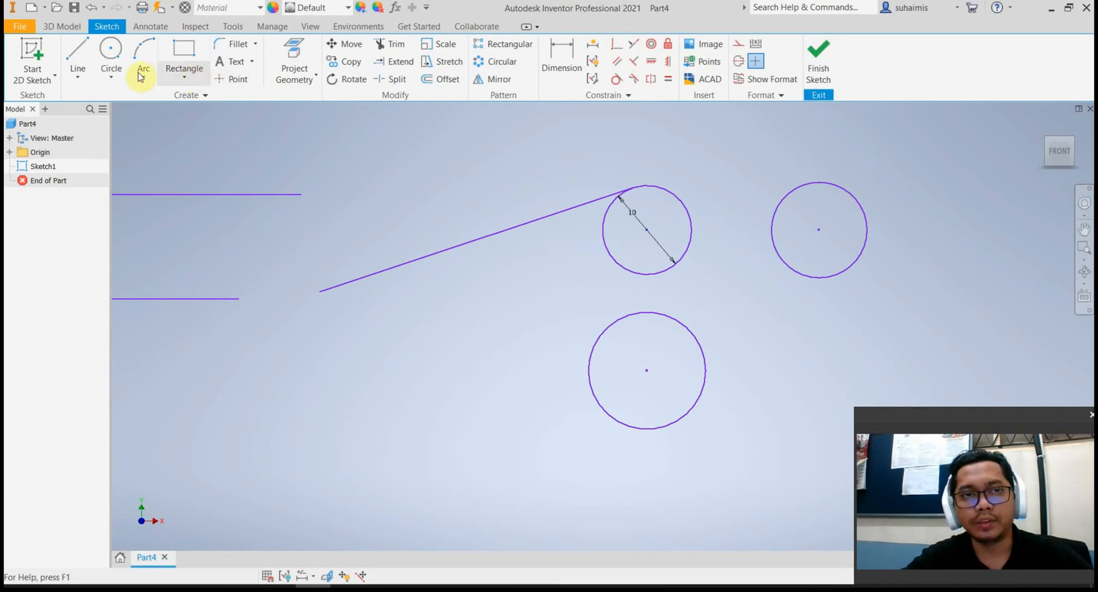
pyautogui.click(81, 57)
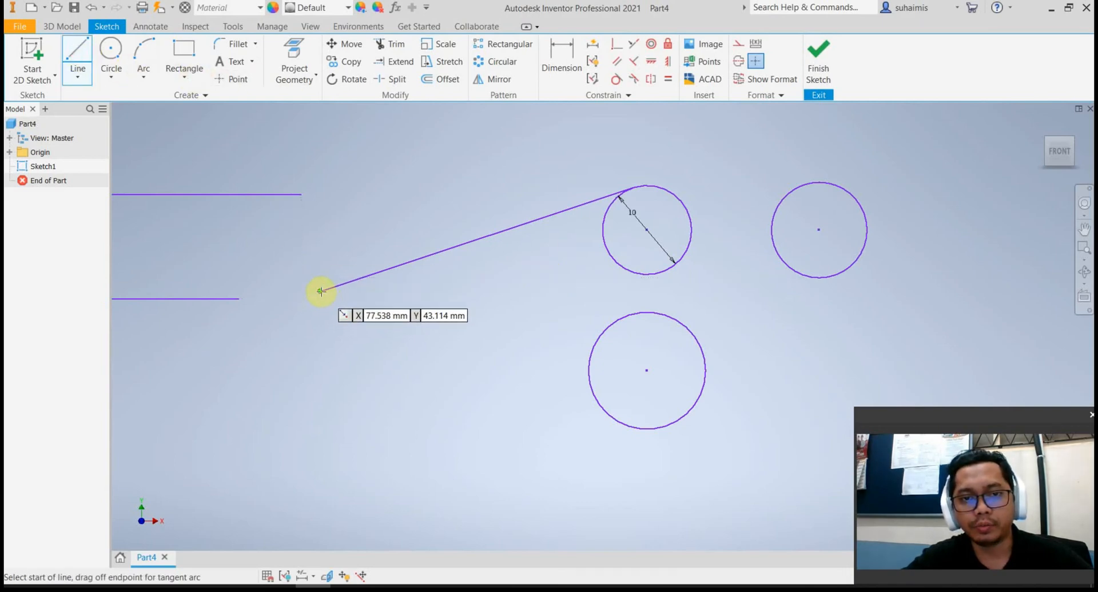
pyautogui.click(321, 292)
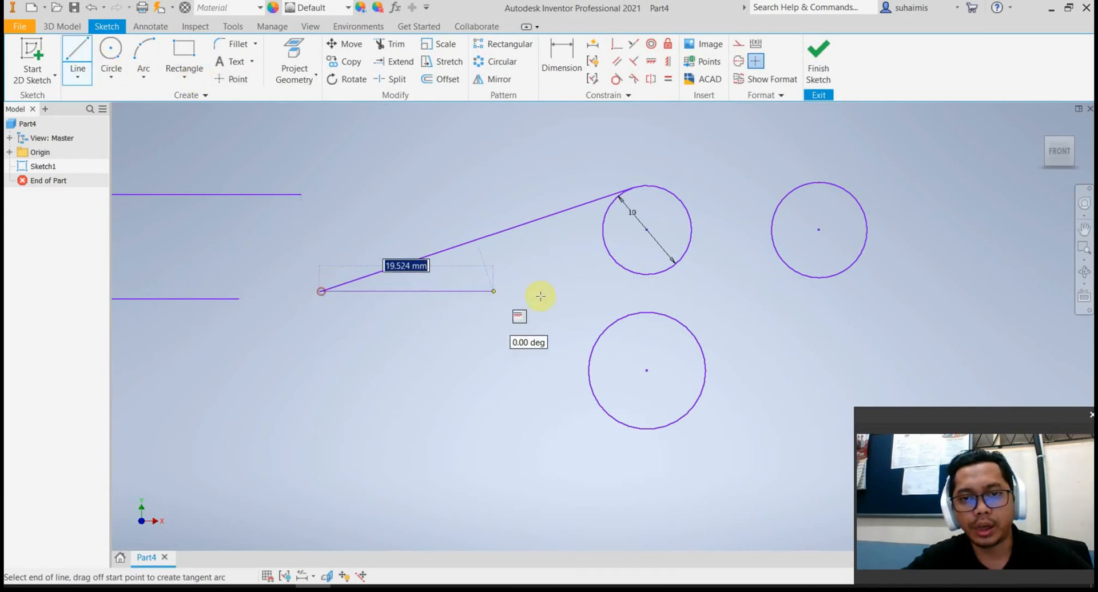
pyautogui.click(698, 283)
pyautogui.press('Escape')
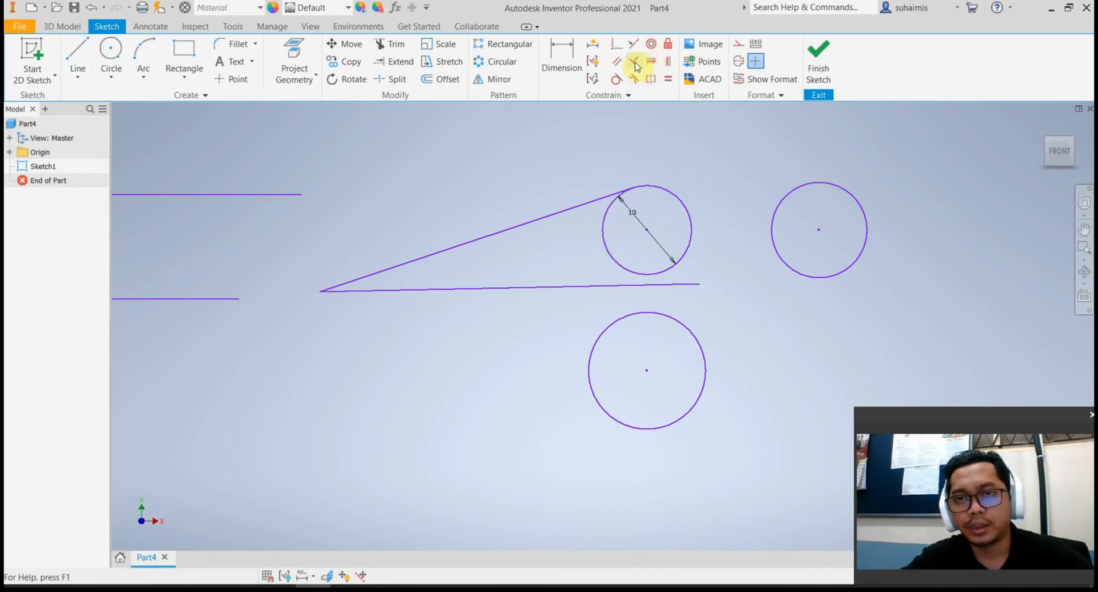
# Apply a tangent constraint between the nearly horizontal lower line and the 10 mm circle
pyautogui.click(616, 80)
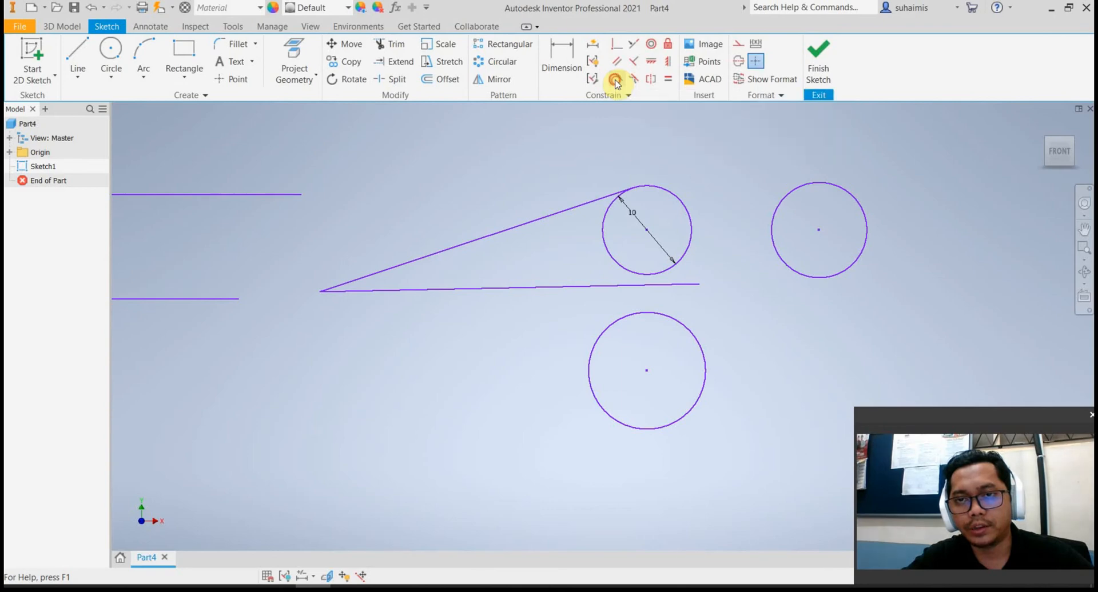
pyautogui.click(674, 285)
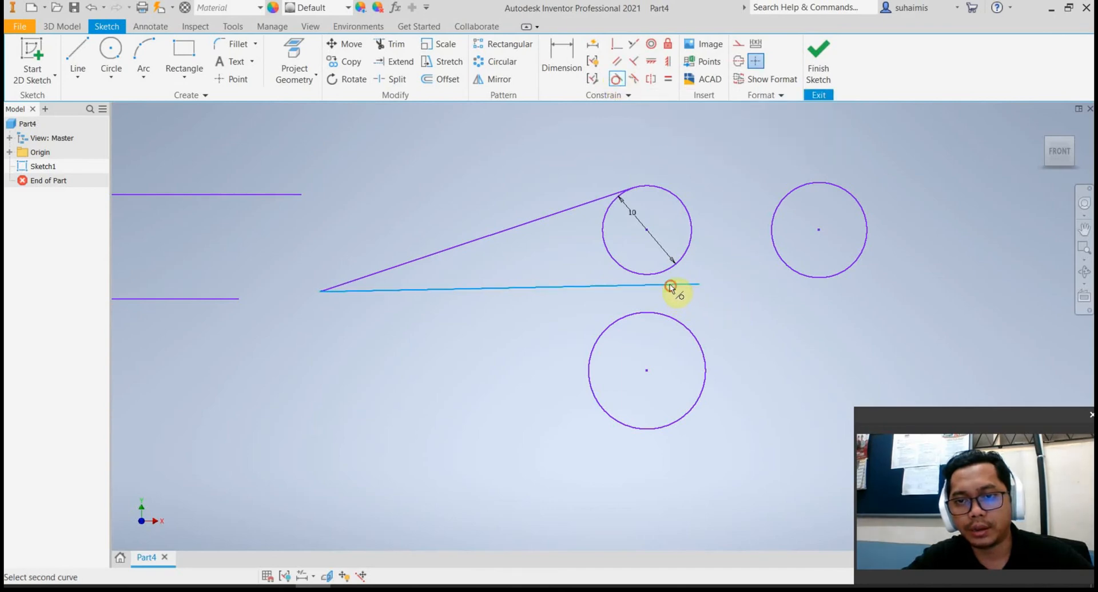
pyautogui.click(663, 276)
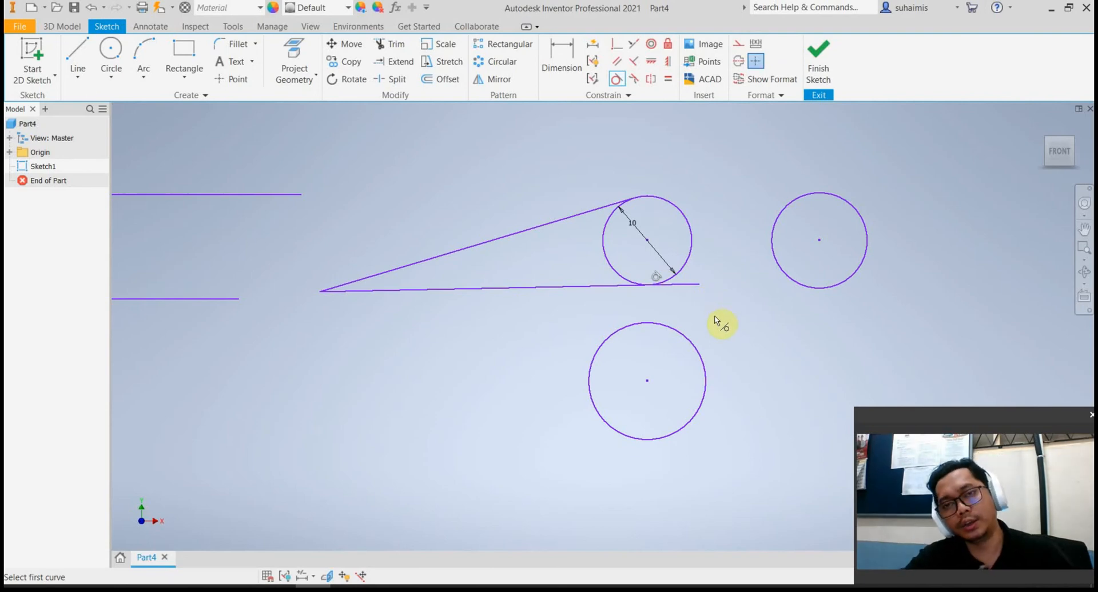
pyautogui.press('Escape')
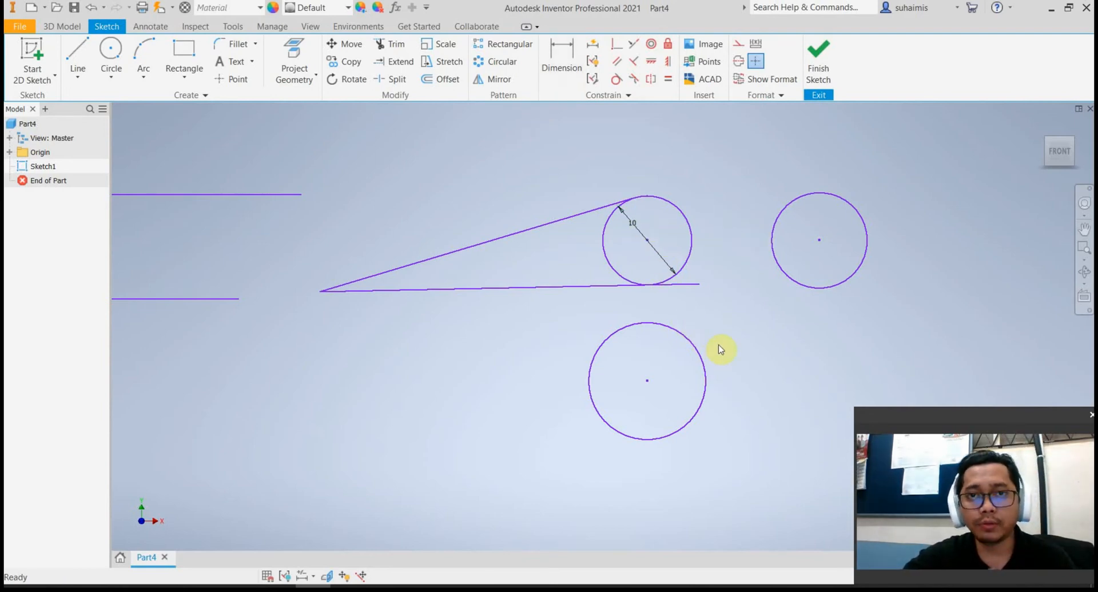
# Sketch a circle about 10.3 mm in diameter just above the 10 mm circle
pyautogui.moveTo(720, 349)
pyautogui.mouseDown(button='middle')
pyautogui.moveTo(718, 338)
pyautogui.moveTo(662, 335)
pyautogui.mouseUp(button='middle')
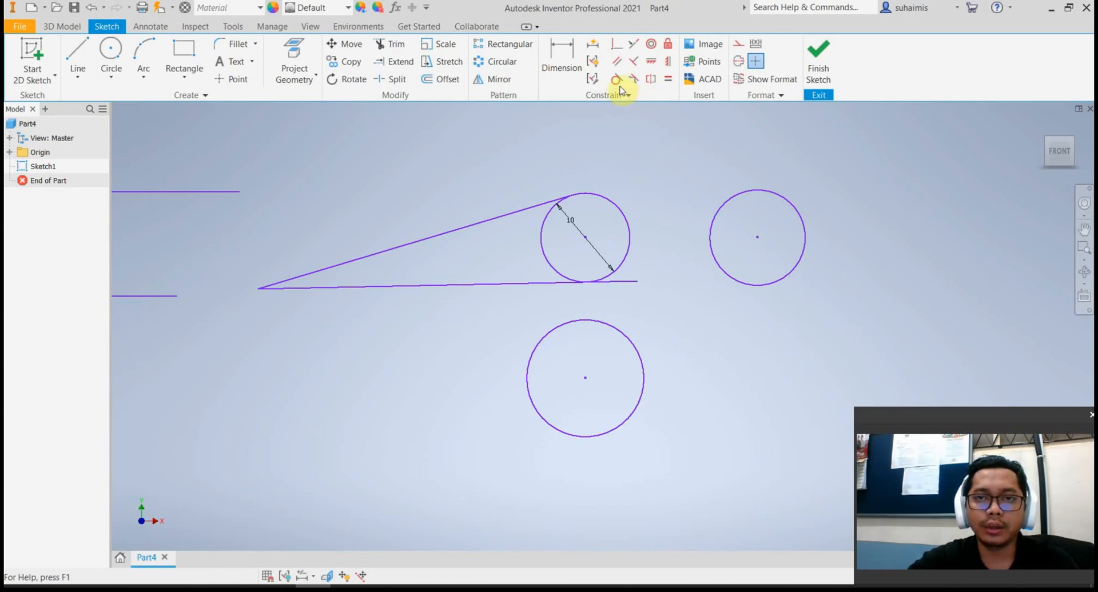
pyautogui.moveTo(640, 223); pyautogui.dragTo(656, 256, button='middle')
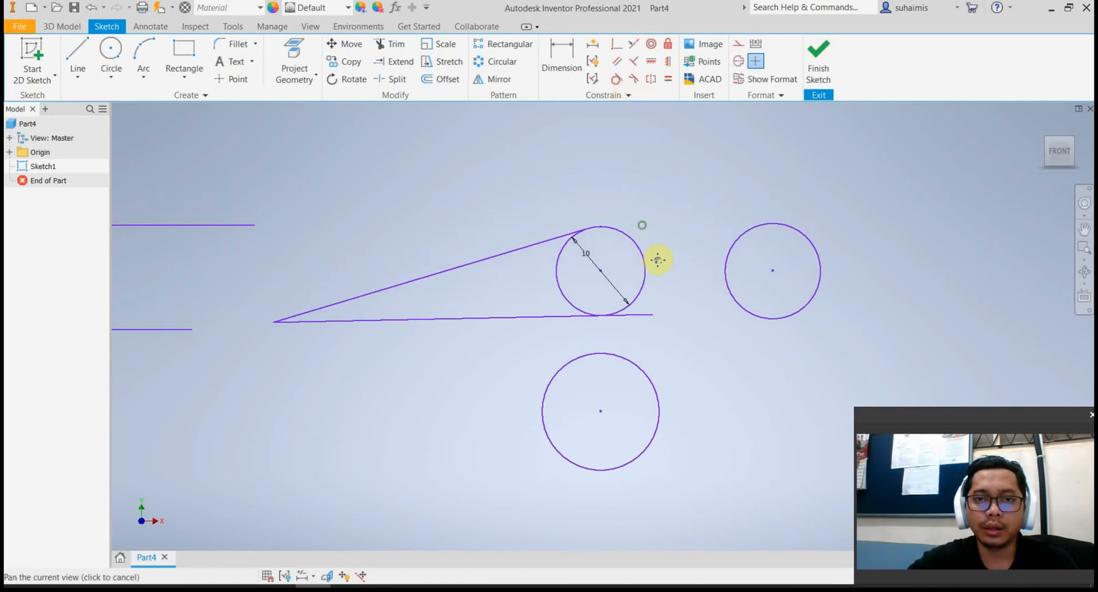
pyautogui.click(111, 55)
pyautogui.click(576, 165)
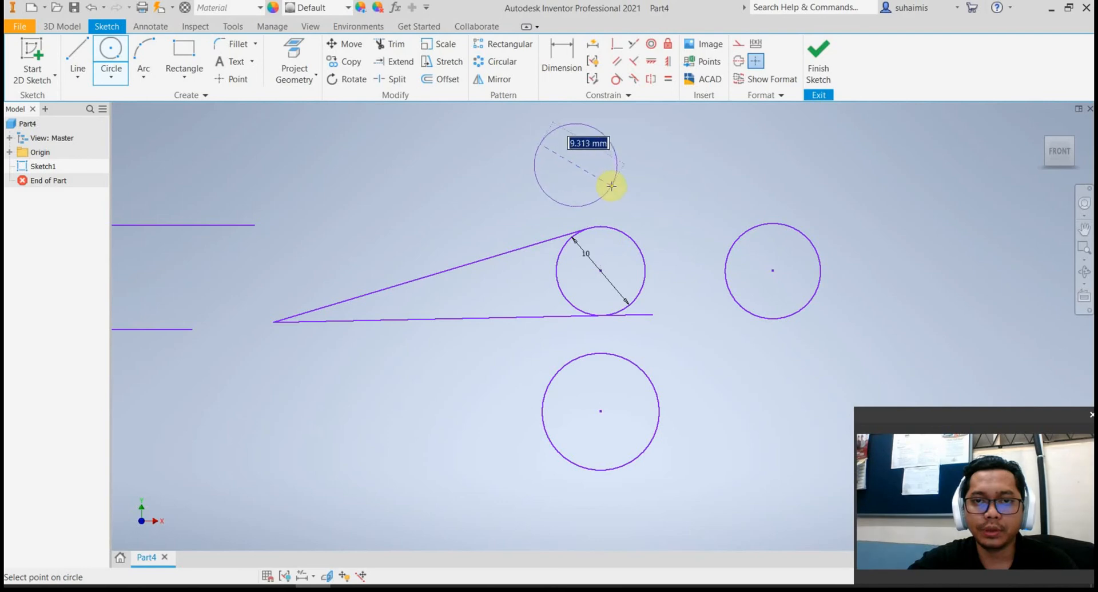
pyautogui.click(591, 210)
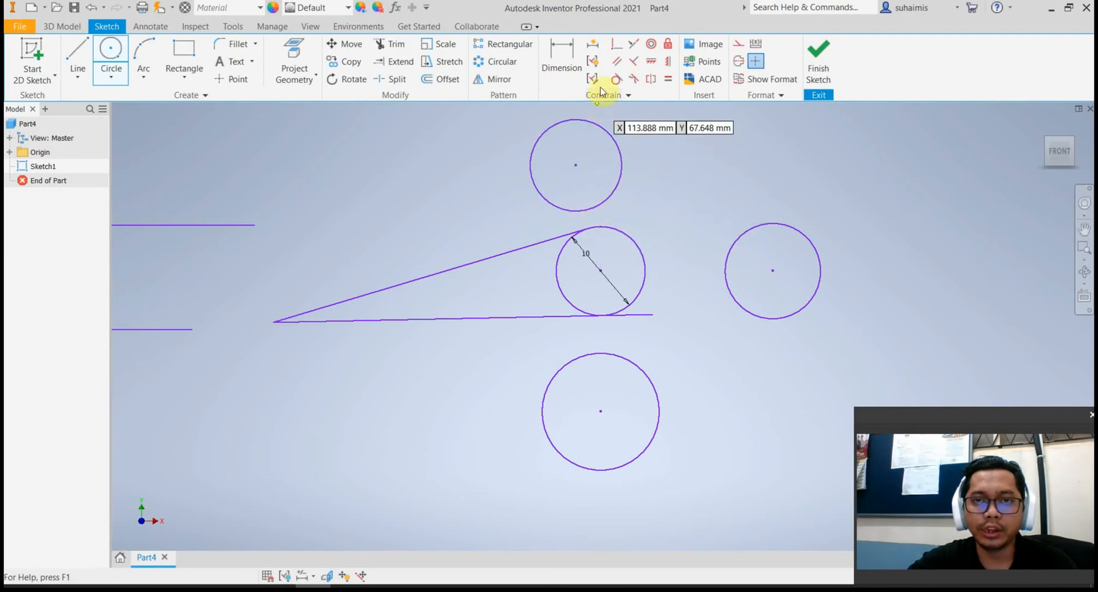
# Apply a tangent constraint between the new upper circle and the 10 mm circle
pyautogui.click(616, 83)
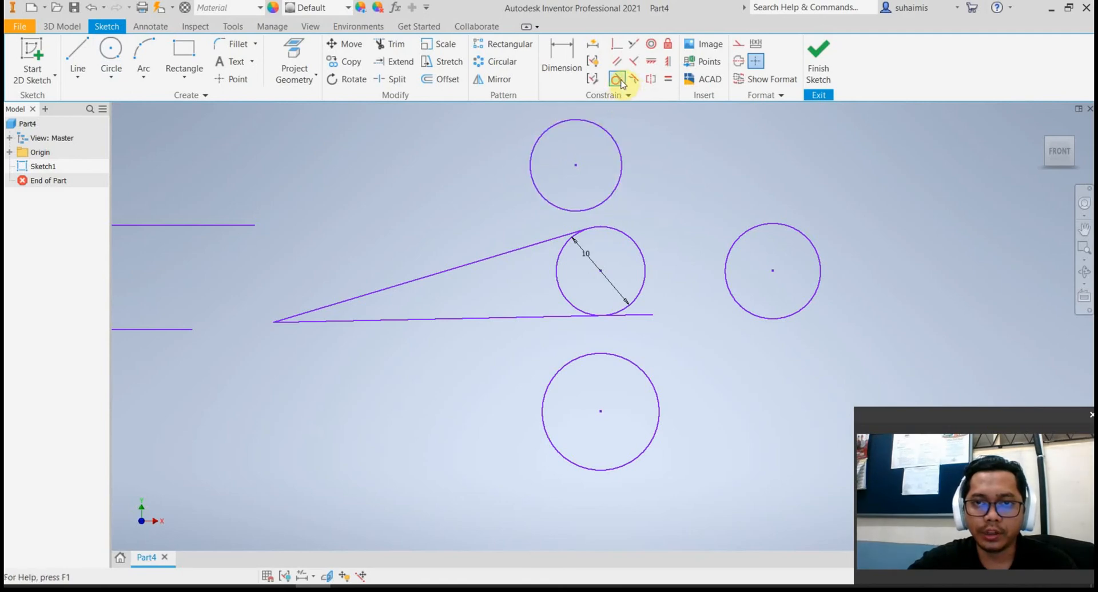
pyautogui.click(613, 192)
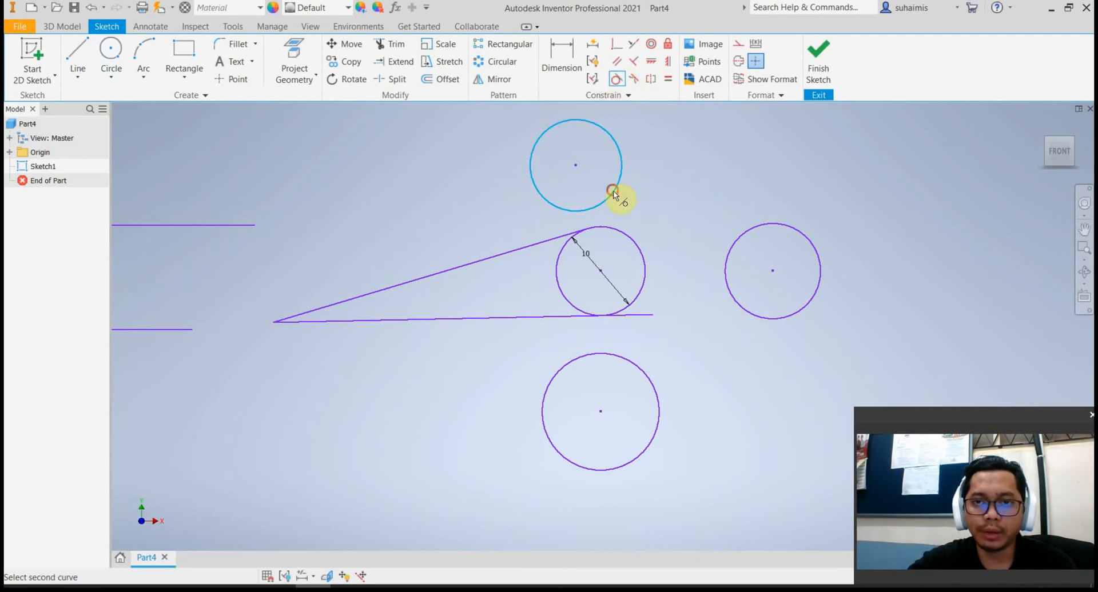
pyautogui.click(616, 233)
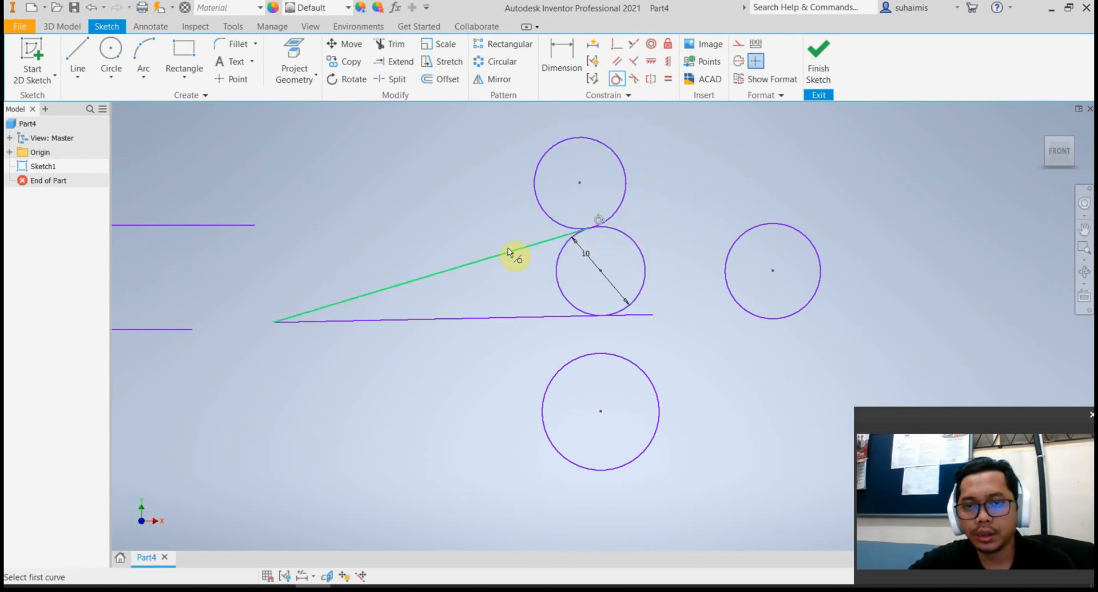
pyautogui.press('Escape')
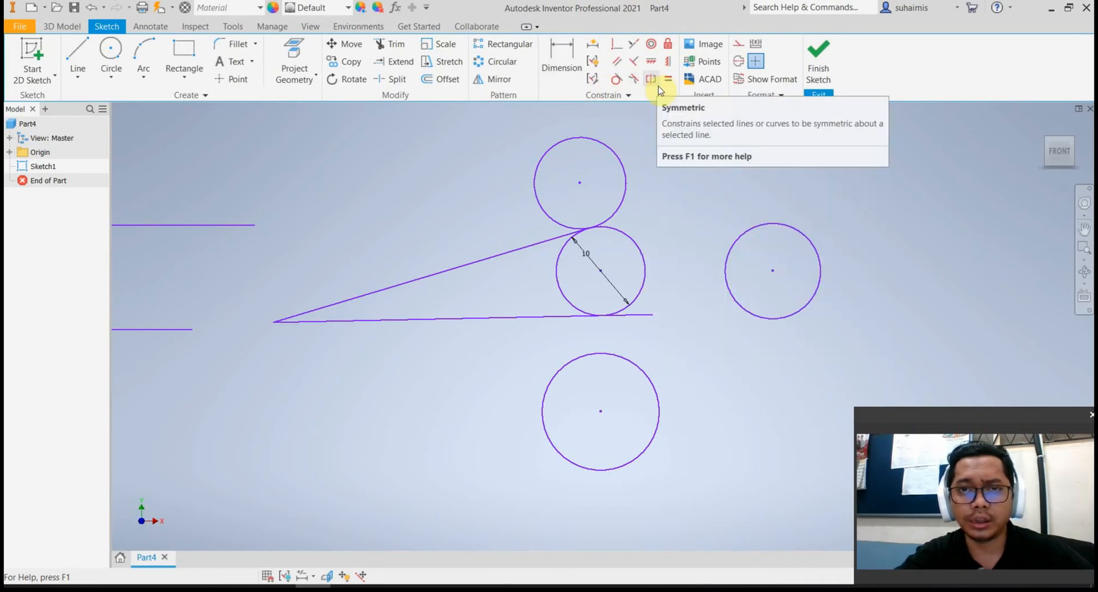
# Sketch two connected lines forming a wide V in the empty area to the right of the circles
pyautogui.click(77, 57)
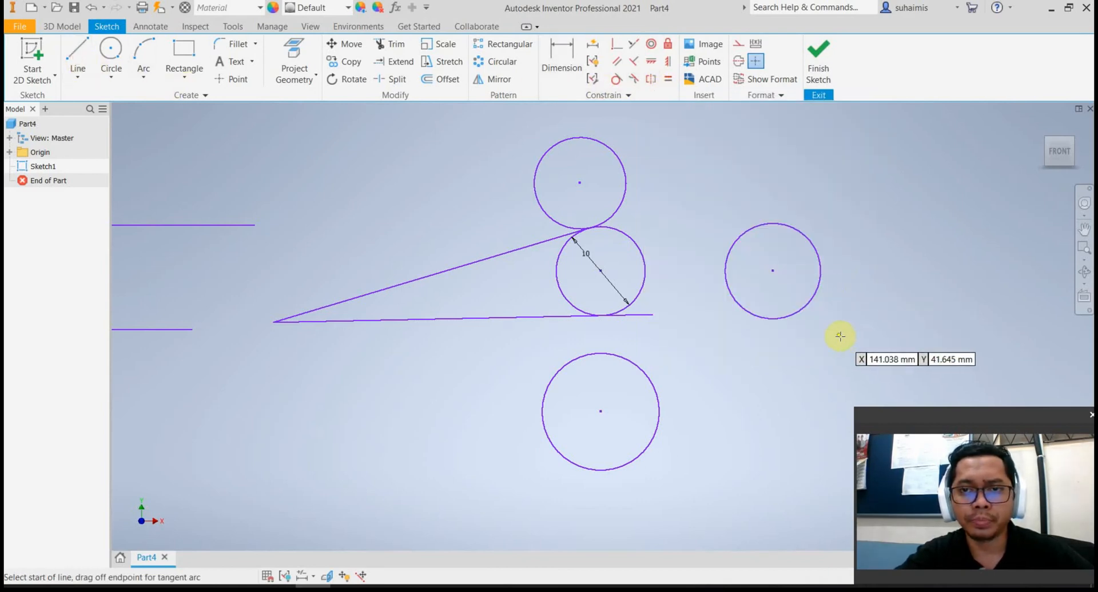
pyautogui.moveTo(838, 336)
pyautogui.mouseDown(button='middle')
pyautogui.moveTo(774, 290)
pyautogui.moveTo(378, 364)
pyautogui.mouseUp(button='middle')
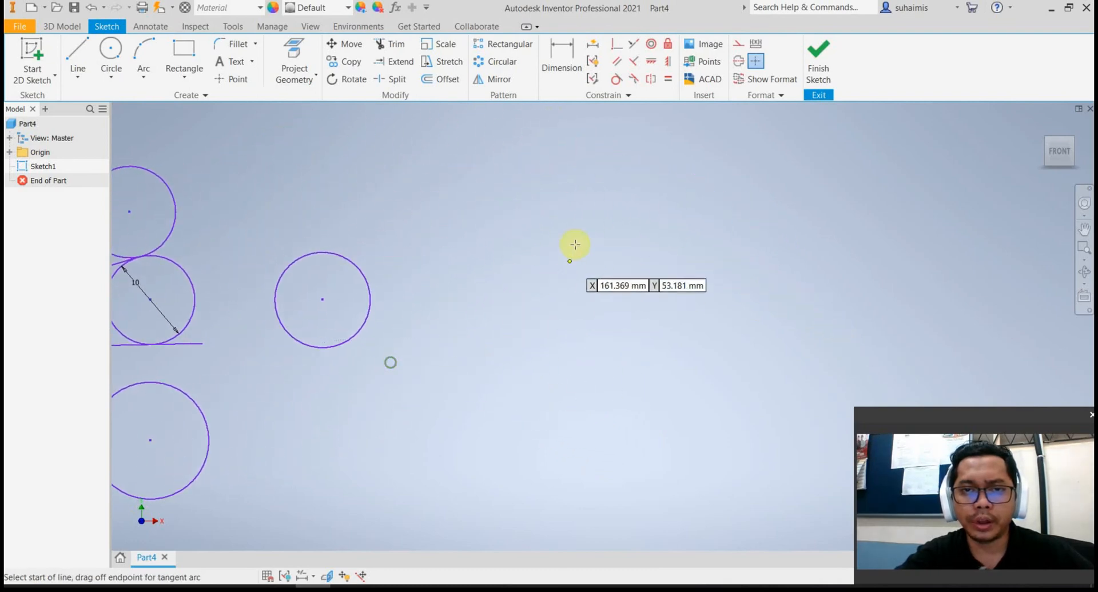
pyautogui.click(503, 184)
pyautogui.click(640, 316)
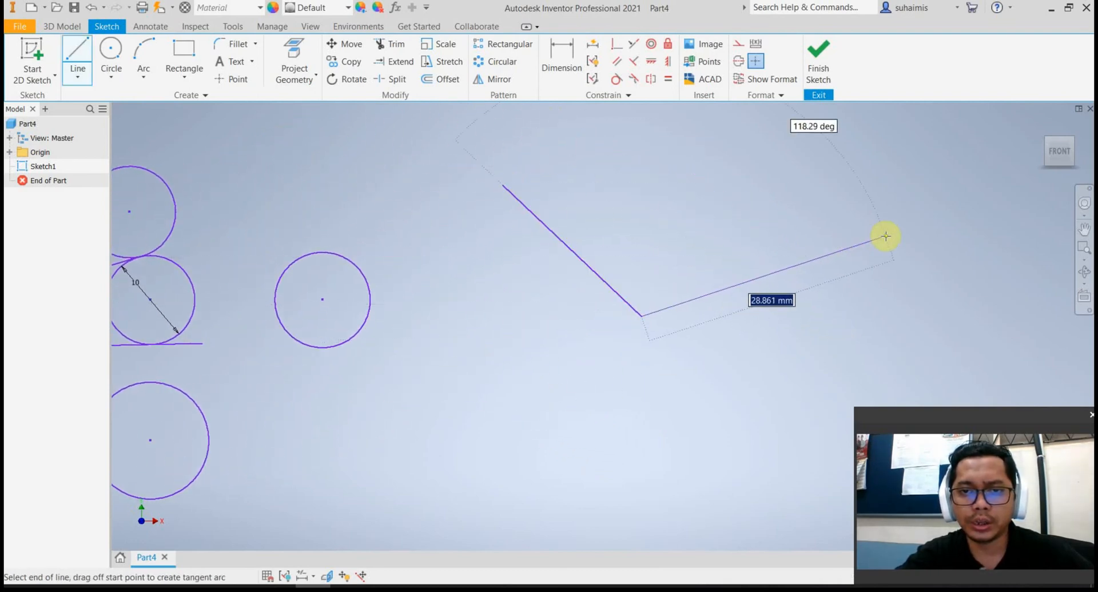
pyautogui.click(859, 240)
# Sketch a steep third line from the V's vertex up between its two arms
pyautogui.click(77, 60)
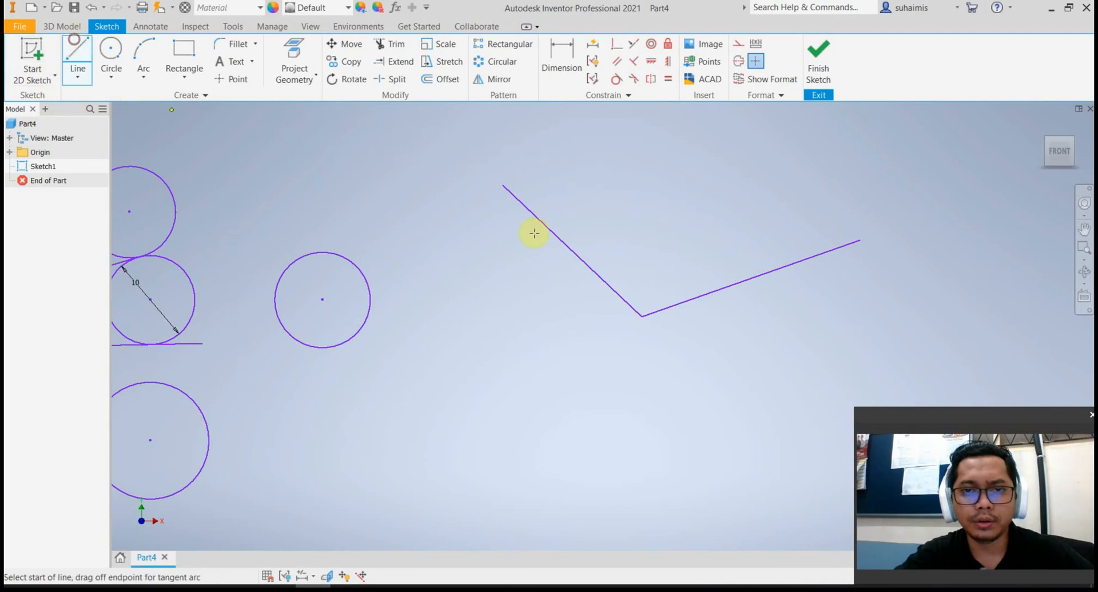
pyautogui.click(643, 317)
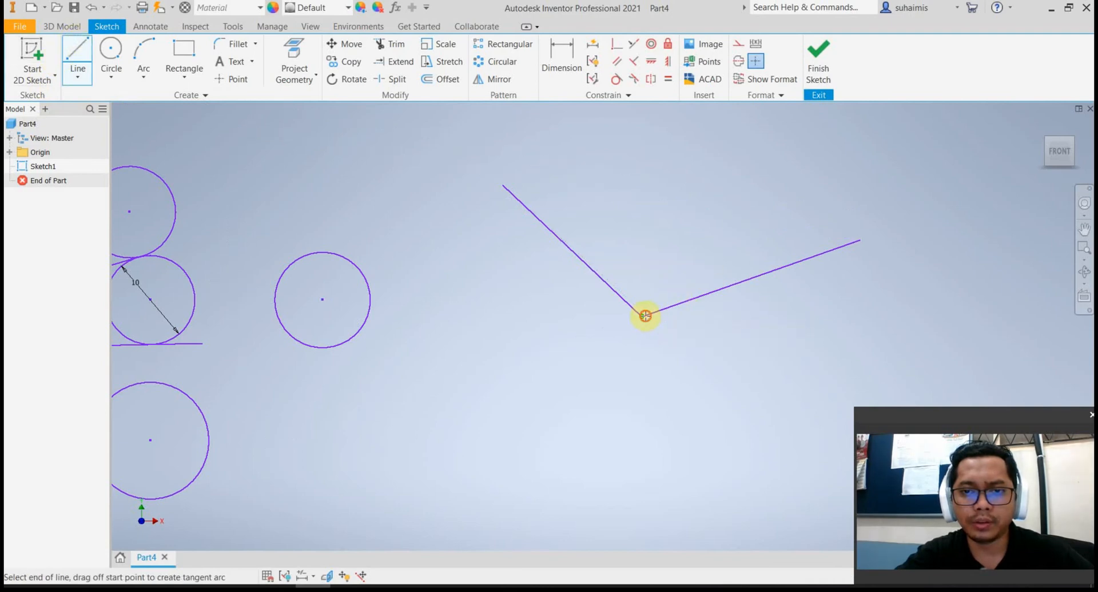
pyautogui.click(620, 140)
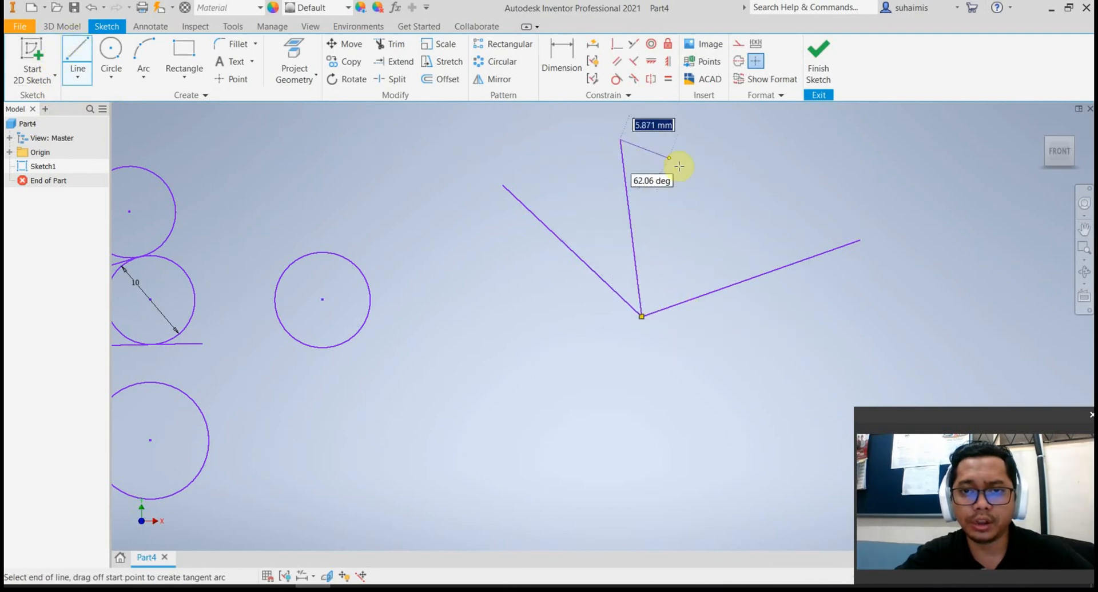
pyautogui.press('Escape')
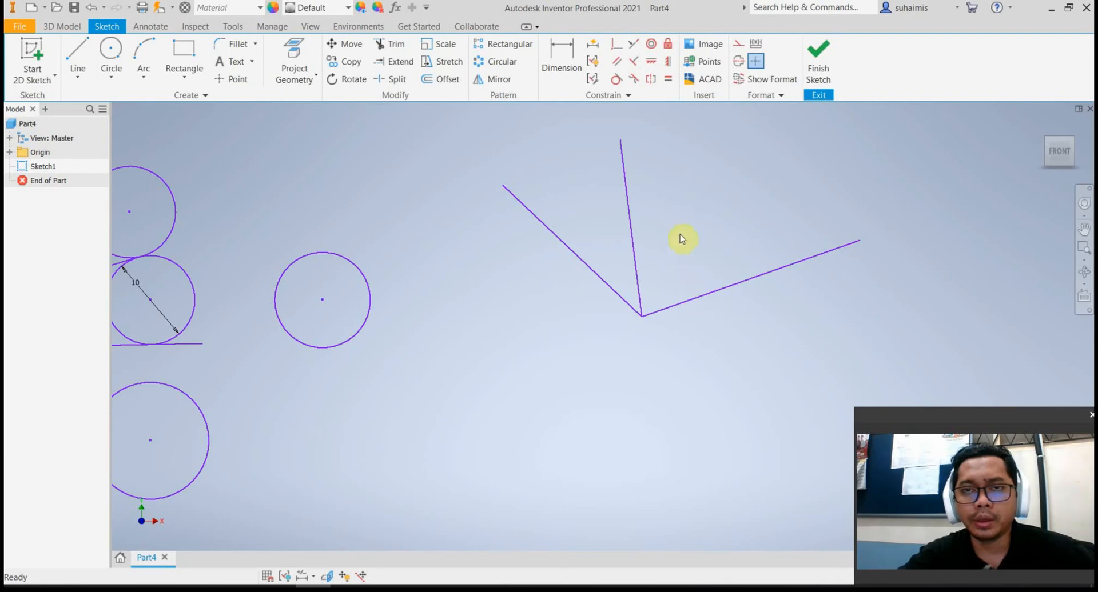
# Apply a symmetric constraint to the V's two outer lines, using the middle line as the symmetry line
pyautogui.click(652, 80)
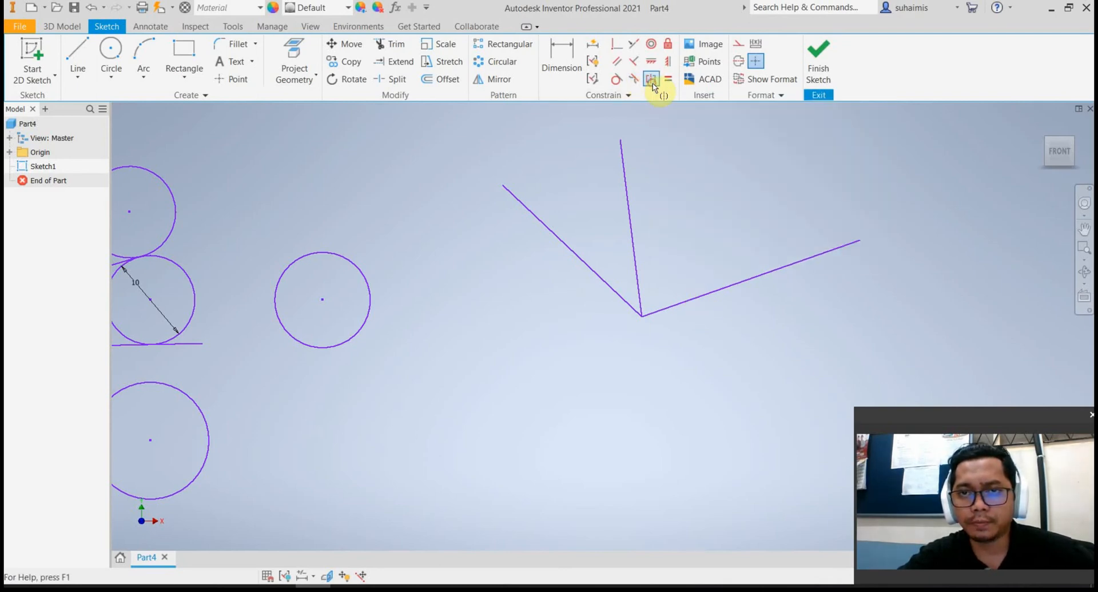
pyautogui.click(588, 268)
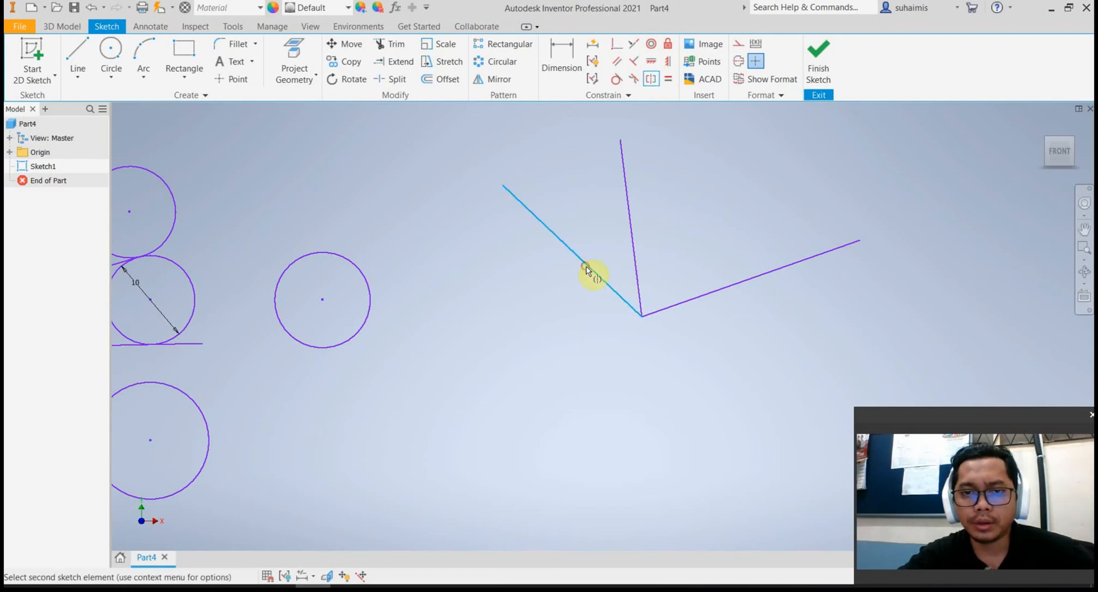
pyautogui.click(688, 303)
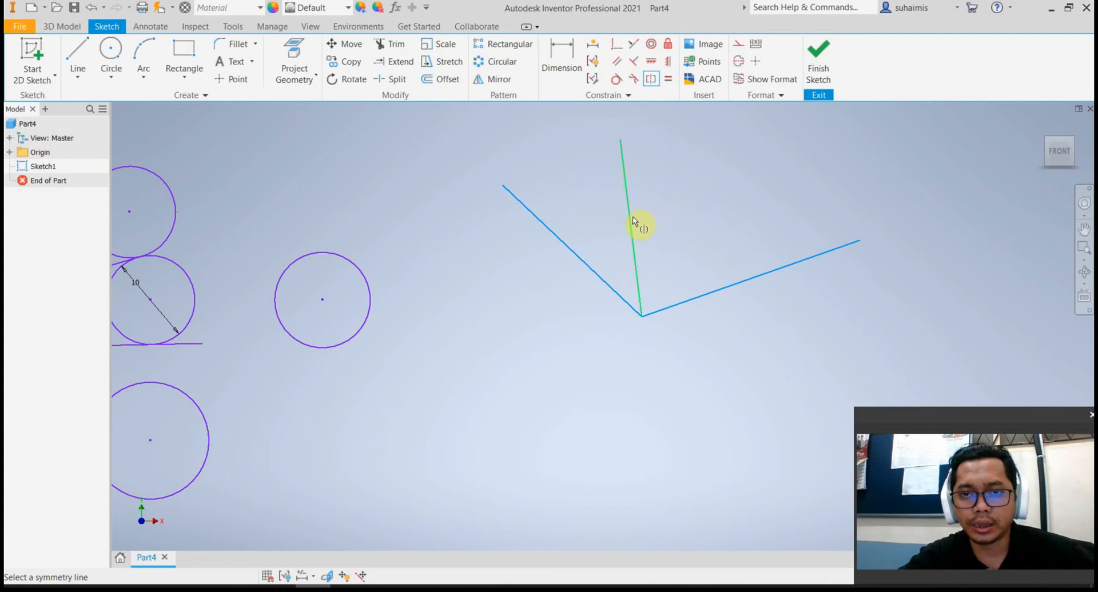
pyautogui.click(631, 218)
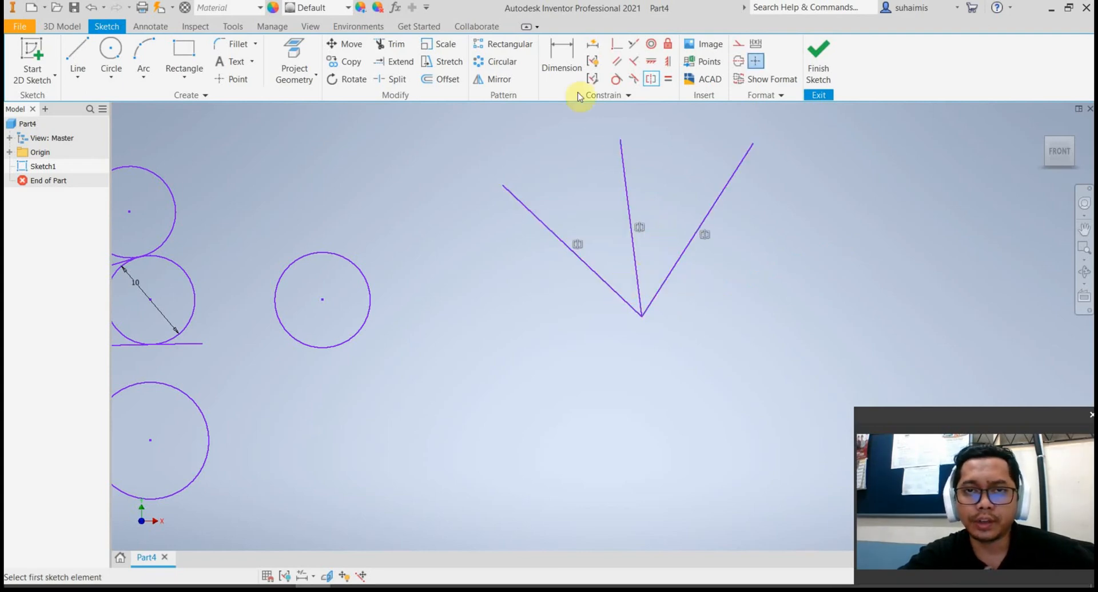
# Dimension the angle between the V's left arm and the middle line, accepting the default value
pyautogui.click(555, 63)
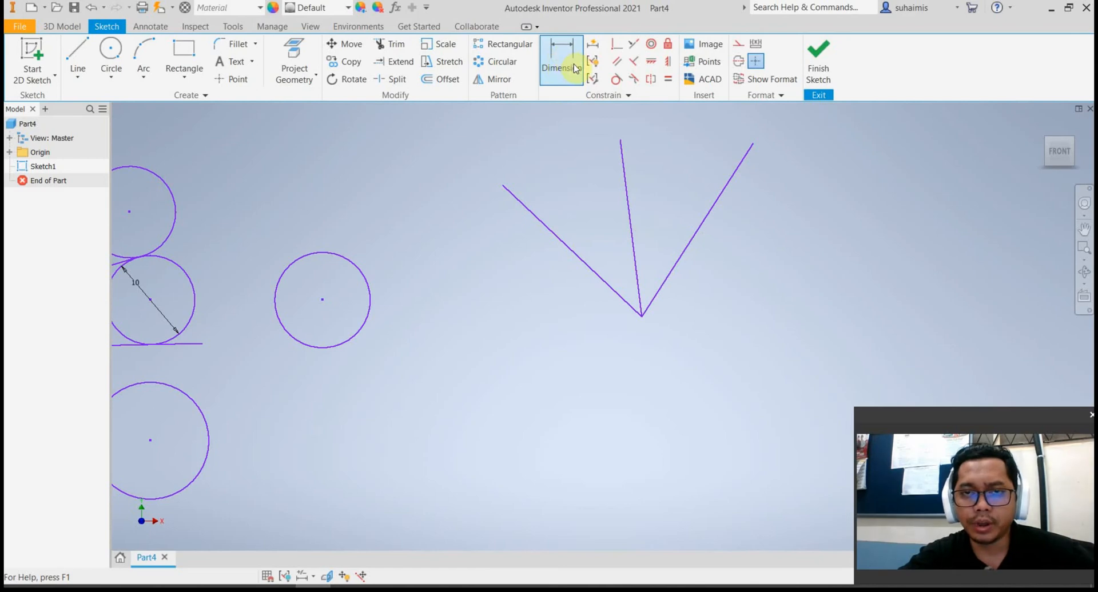
pyautogui.click(594, 273)
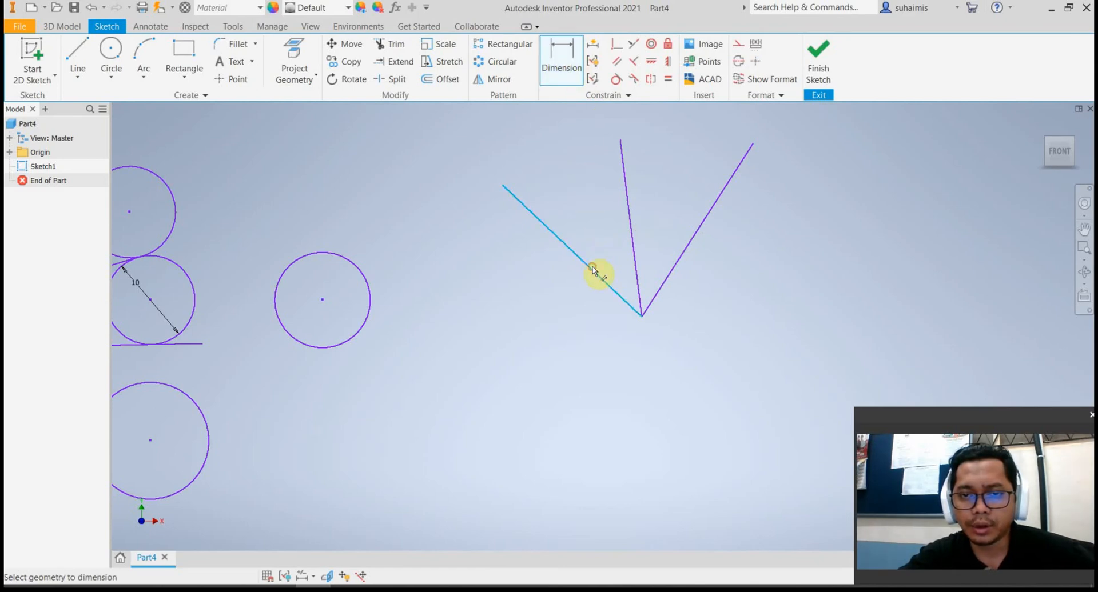
pyautogui.click(635, 259)
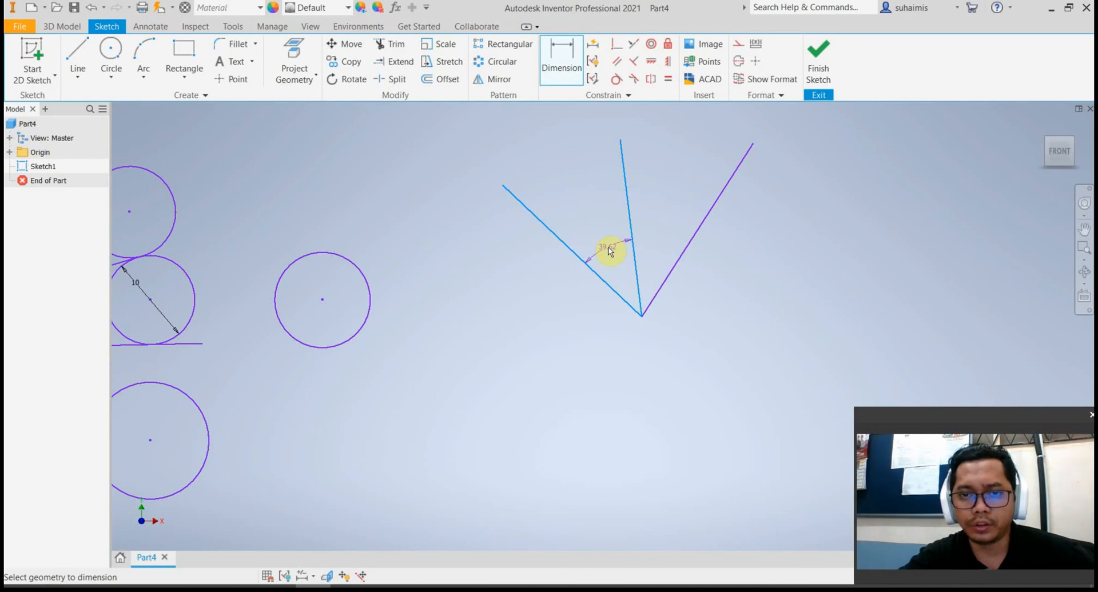
pyautogui.click(610, 252)
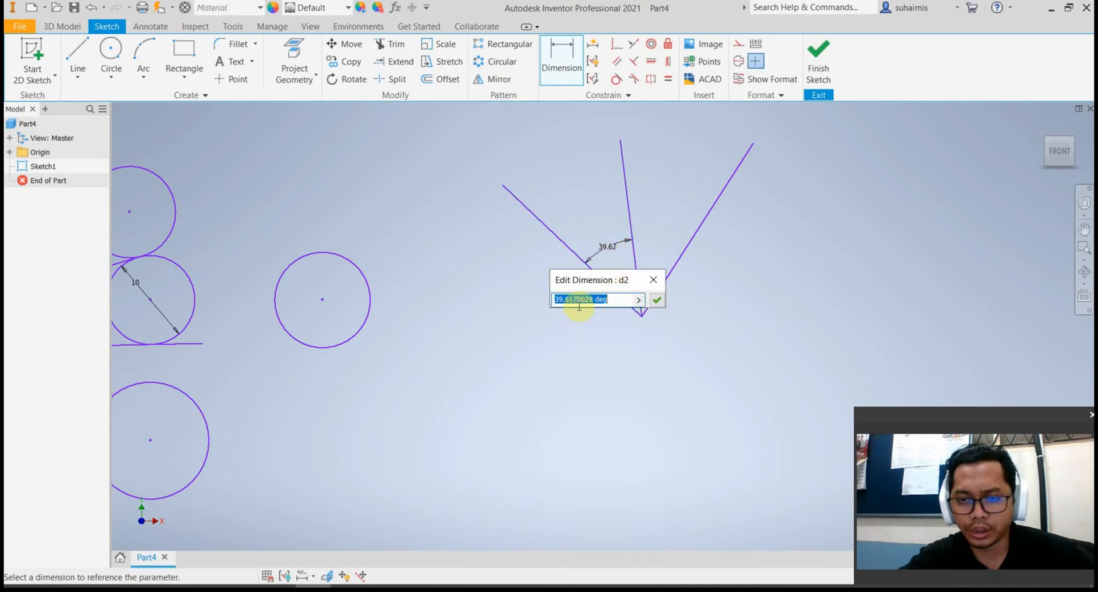
pyautogui.click(656, 300)
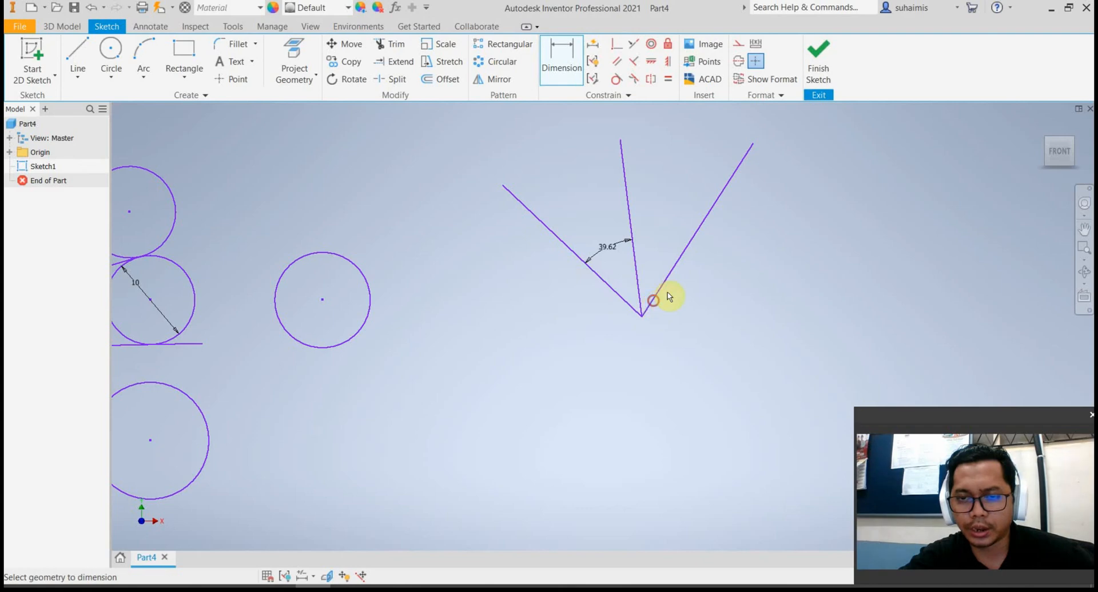
# Add a driven angular dimension between the middle line and the V's right arm
pyautogui.click(640, 262)
pyautogui.click(670, 269)
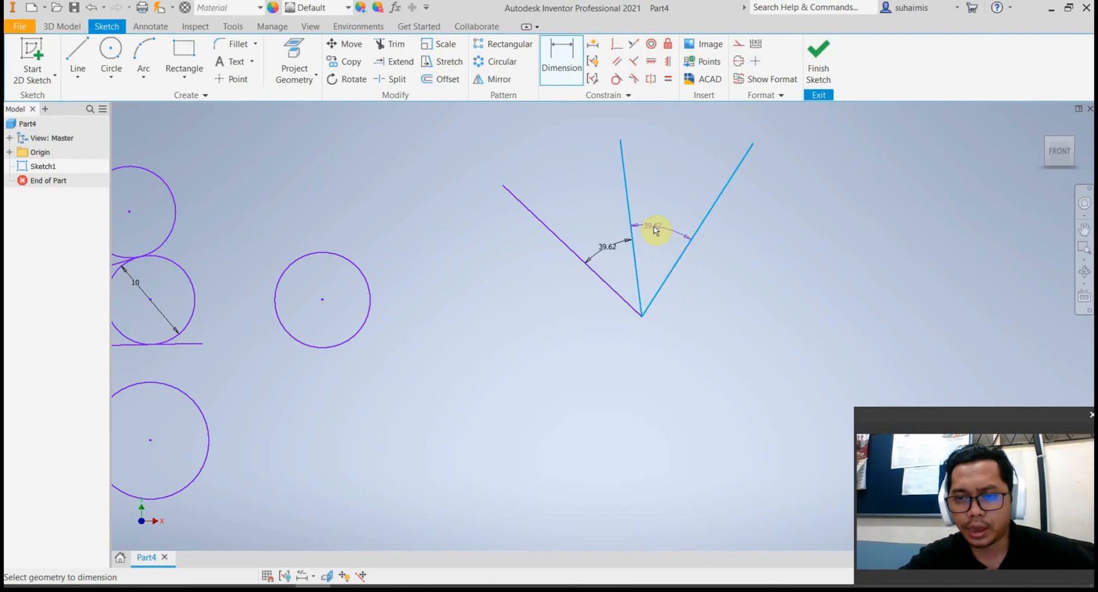
pyautogui.click(657, 229)
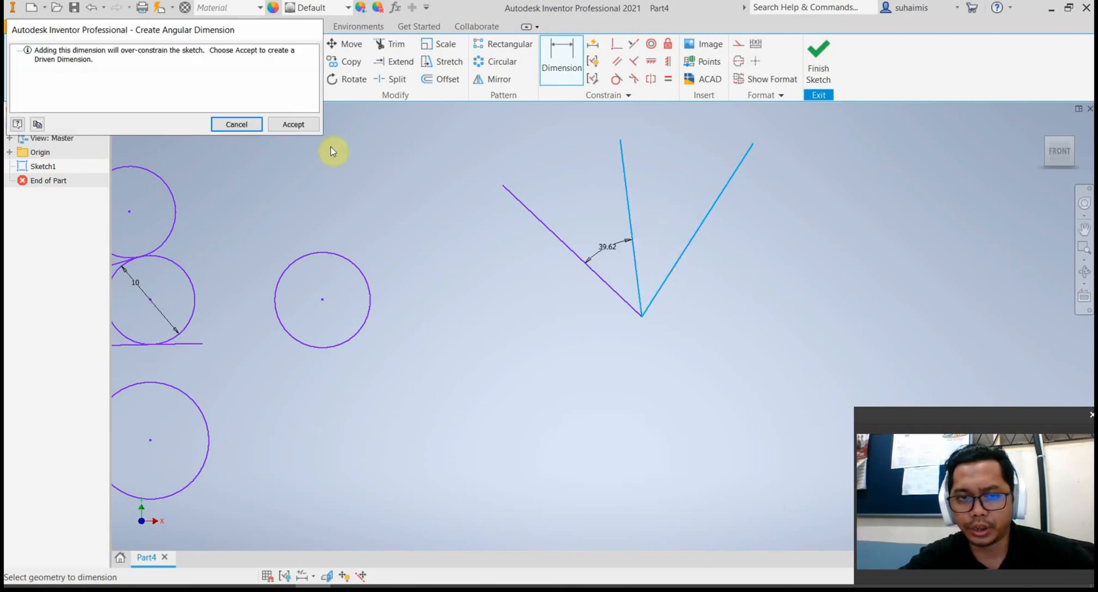
pyautogui.click(302, 127)
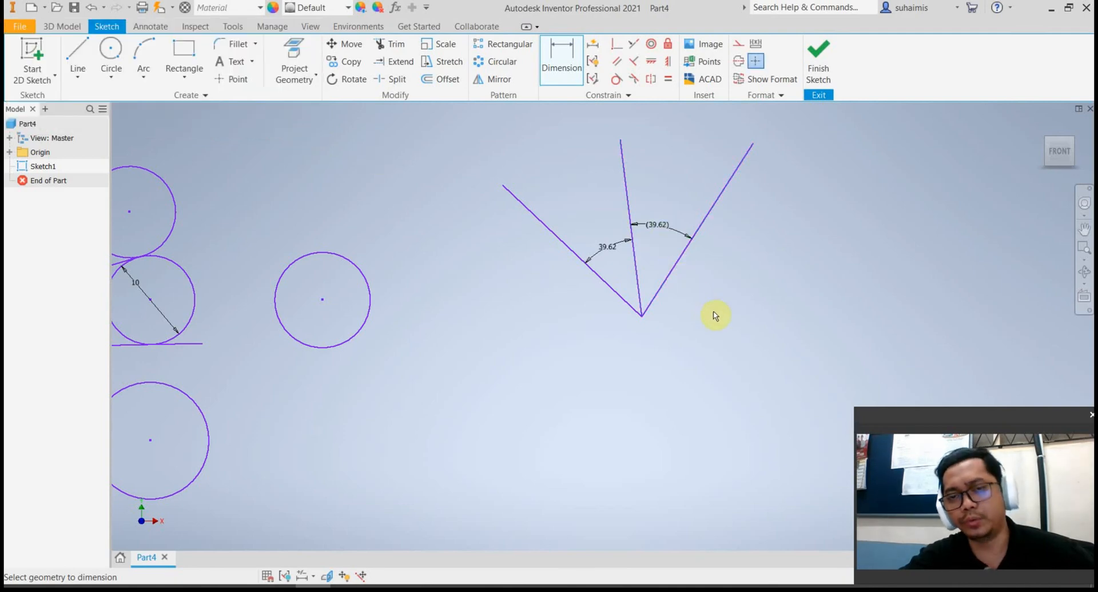
# Set the angle between the V's left arm and the middle line to 60 degrees
pyautogui.click(607, 249)
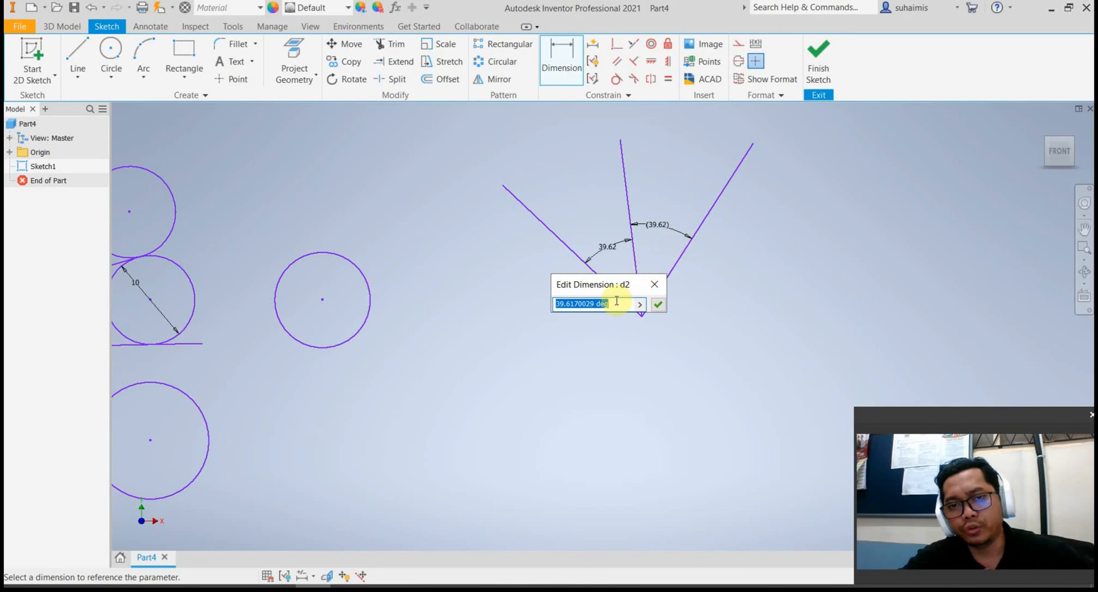
pyautogui.write('60')
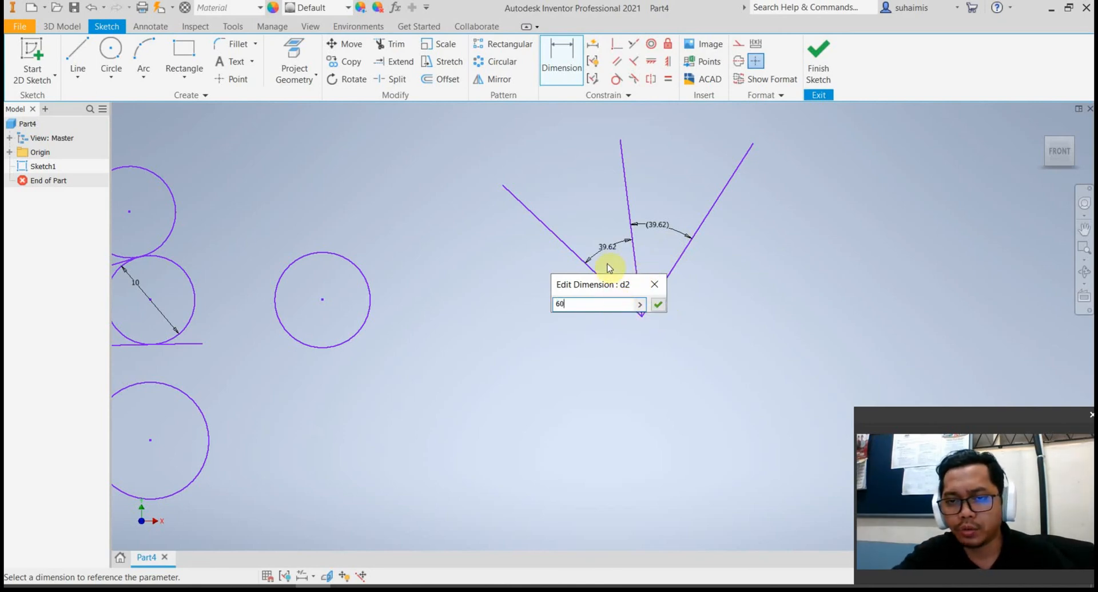
pyautogui.click(657, 305)
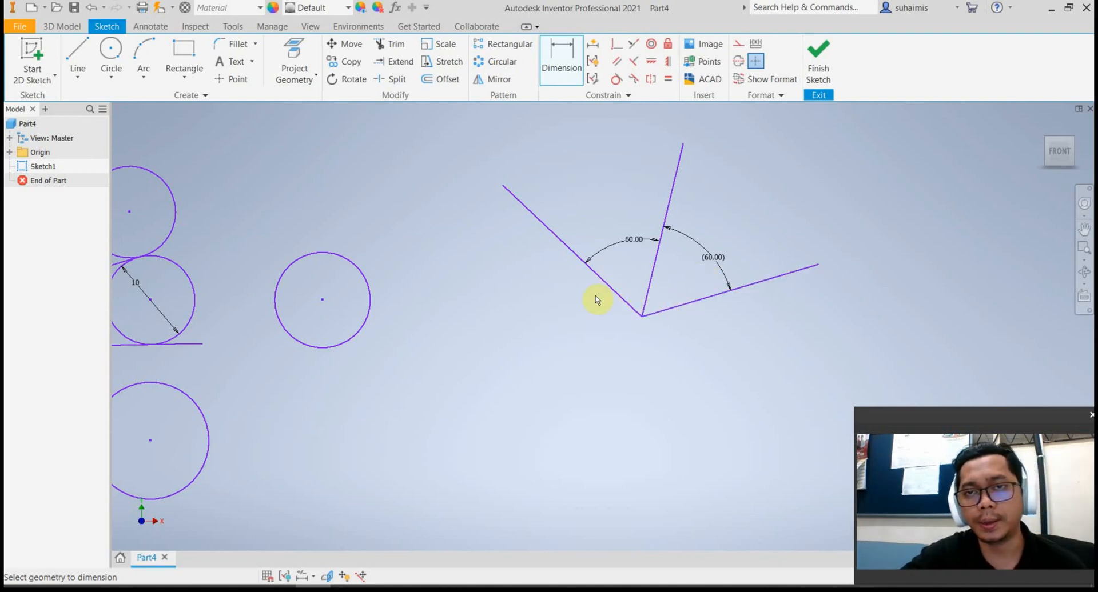
# Add a diameter dimension to the circle resting on top of the 10 mm circle
pyautogui.moveTo(509, 274)
pyautogui.mouseDown(button='middle')
pyautogui.moveTo(559, 248)
pyautogui.moveTo(684, 253)
pyautogui.moveTo(679, 242)
pyautogui.mouseUp(button='middle')
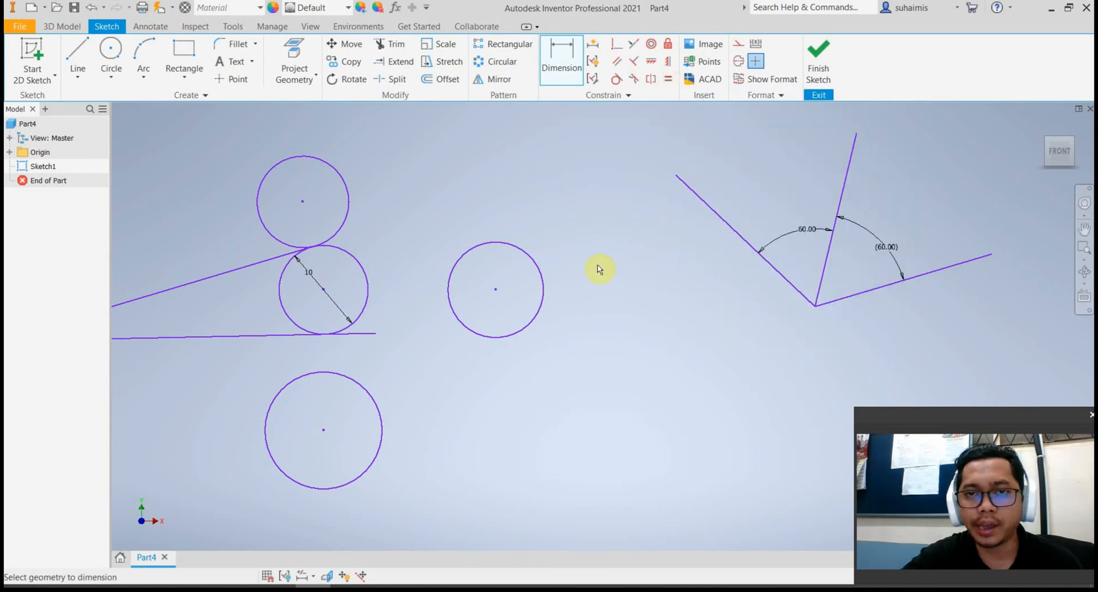
pyautogui.moveTo(596, 258); pyautogui.dragTo(676, 238, button='middle')
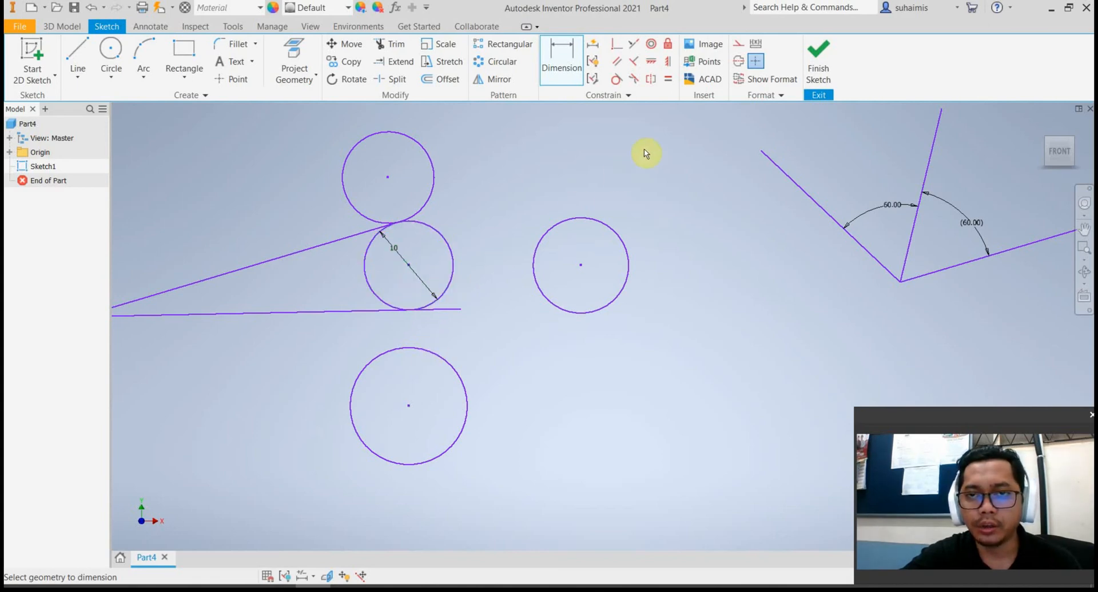
pyautogui.click(567, 69)
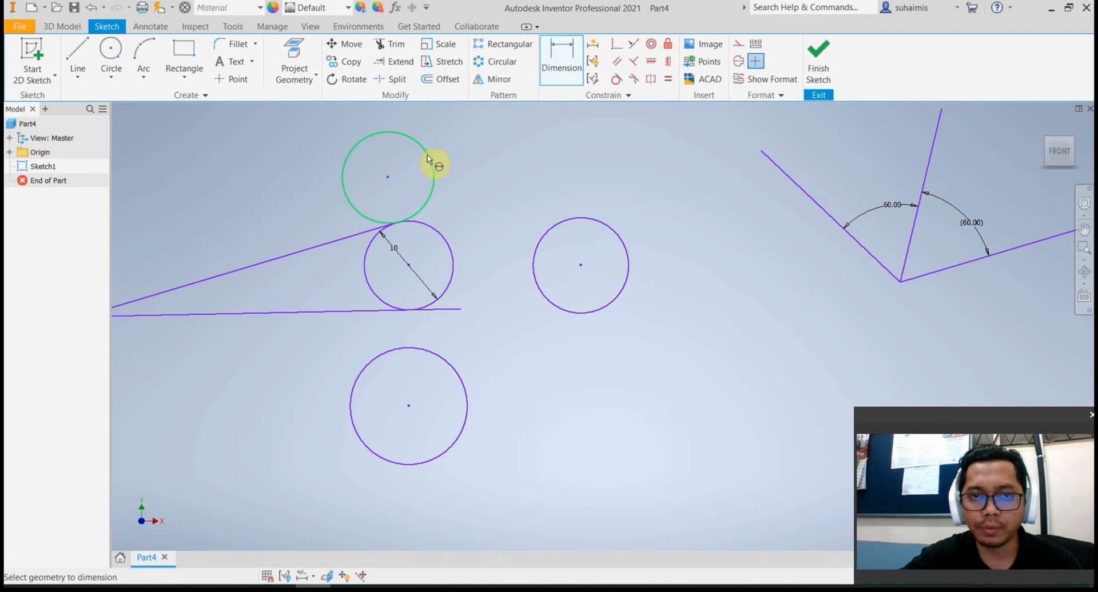
pyautogui.click(433, 162)
pyautogui.click(407, 167)
# Try a diameter of 10 mm for the upper circle and undo that value change
pyautogui.write('10')
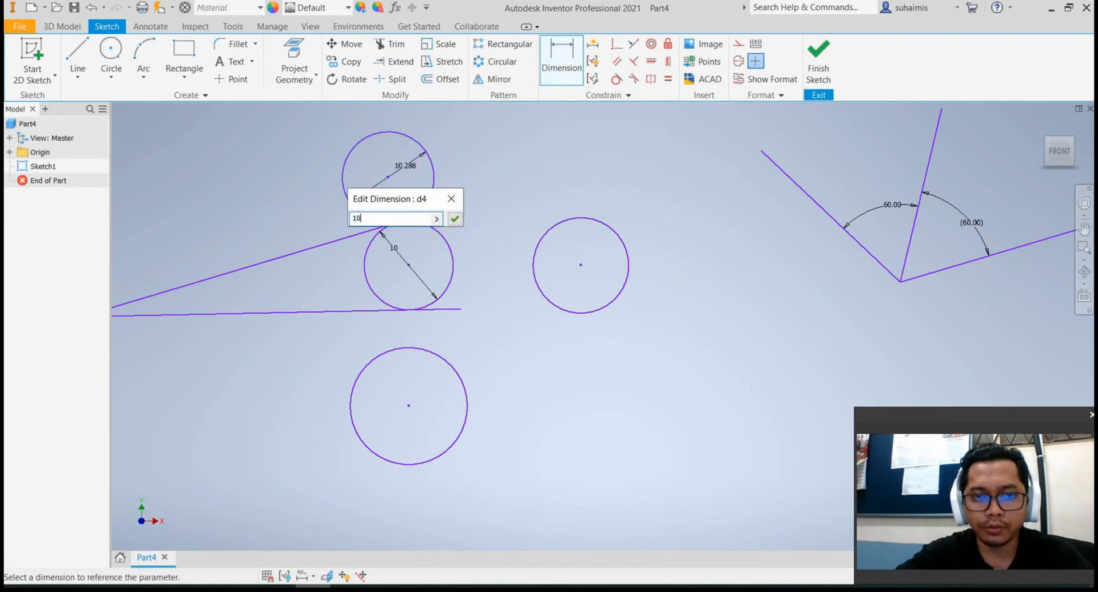
pyautogui.press('Return')
pyautogui.hotkey('ctrl', 'z')
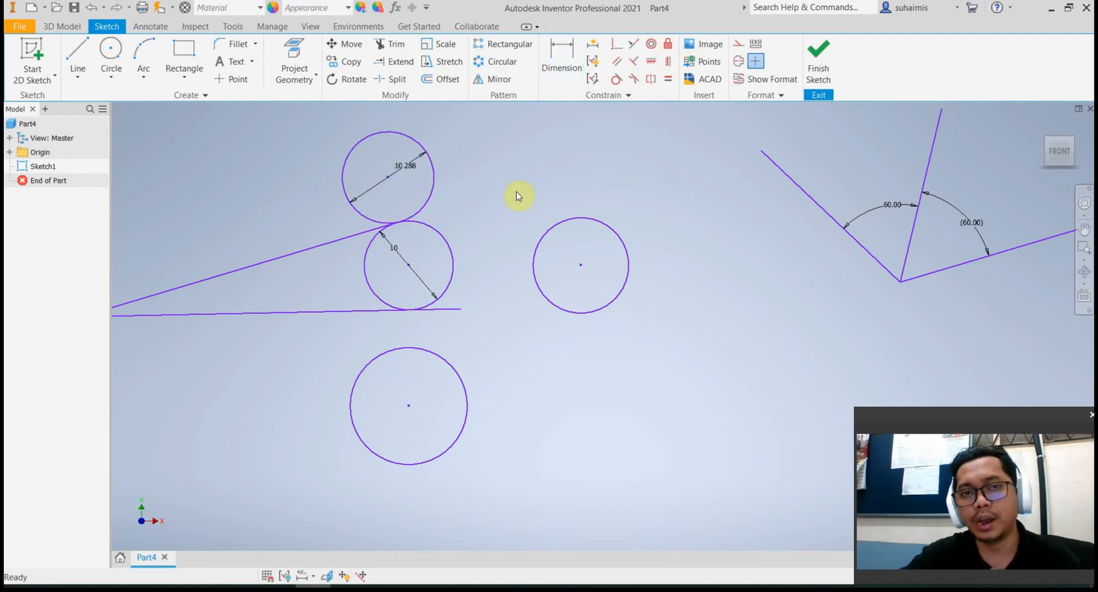
# Undo the upper circle's diameter dimension and apply an Equal constraint between that circle and the 10 mm circle
pyautogui.hotkey('ctrl', 'z')
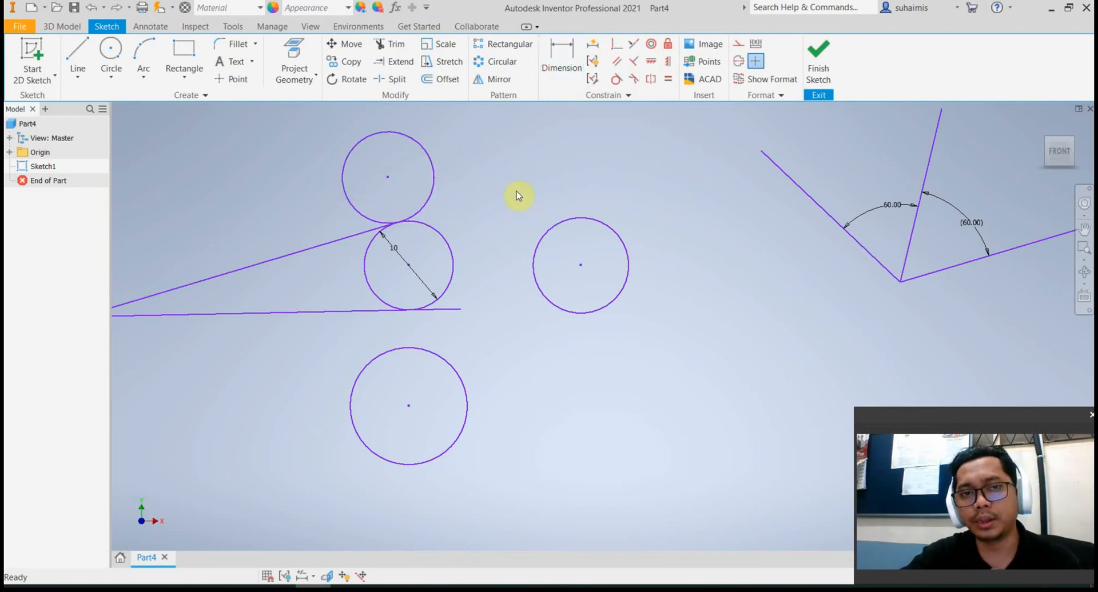
pyautogui.click(668, 79)
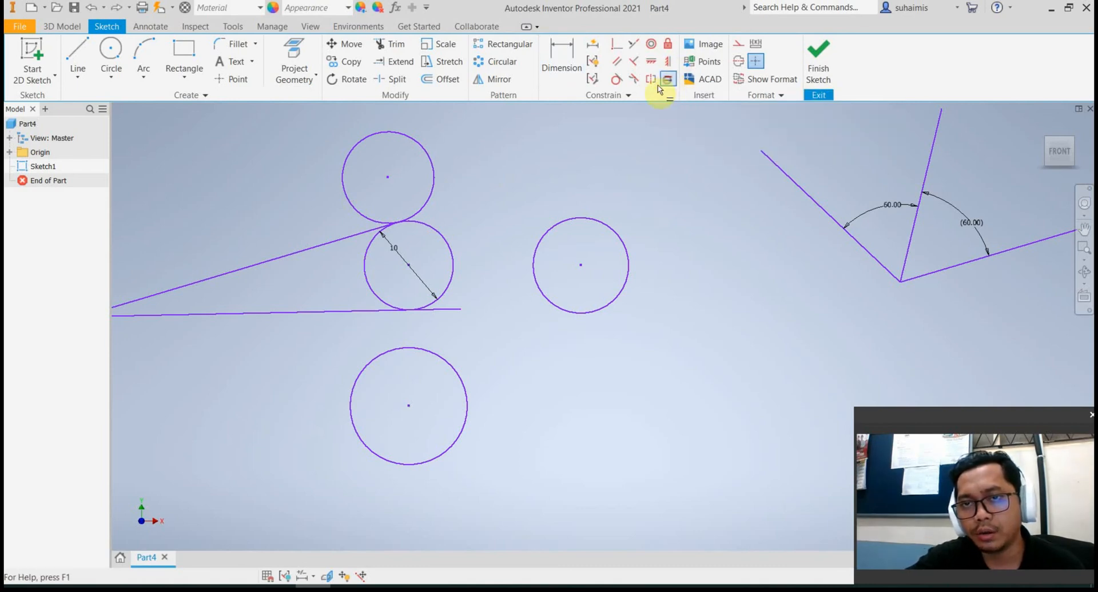
pyautogui.click(447, 247)
pyautogui.click(432, 192)
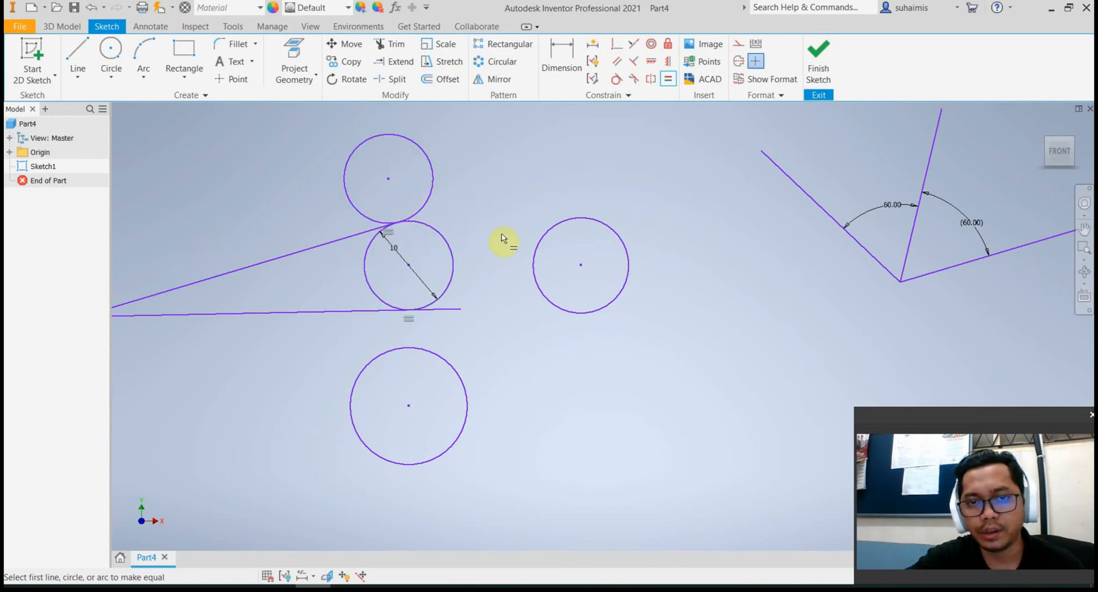
# Apply Equal constraints from the 10 mm circle to the separate circle beside it and the circle below it
pyautogui.click(452, 260)
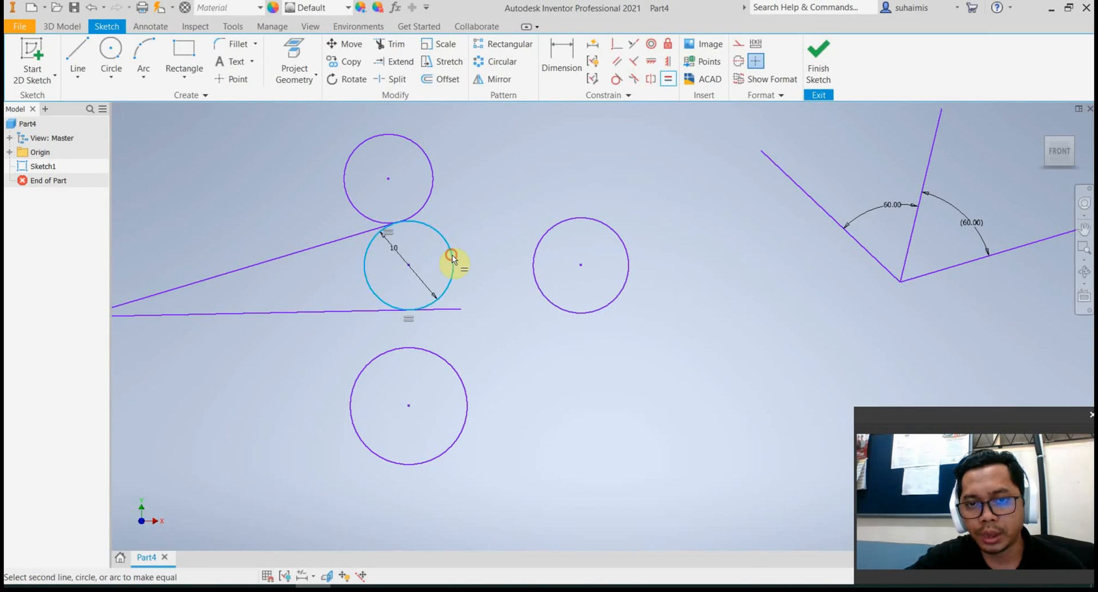
pyautogui.click(538, 258)
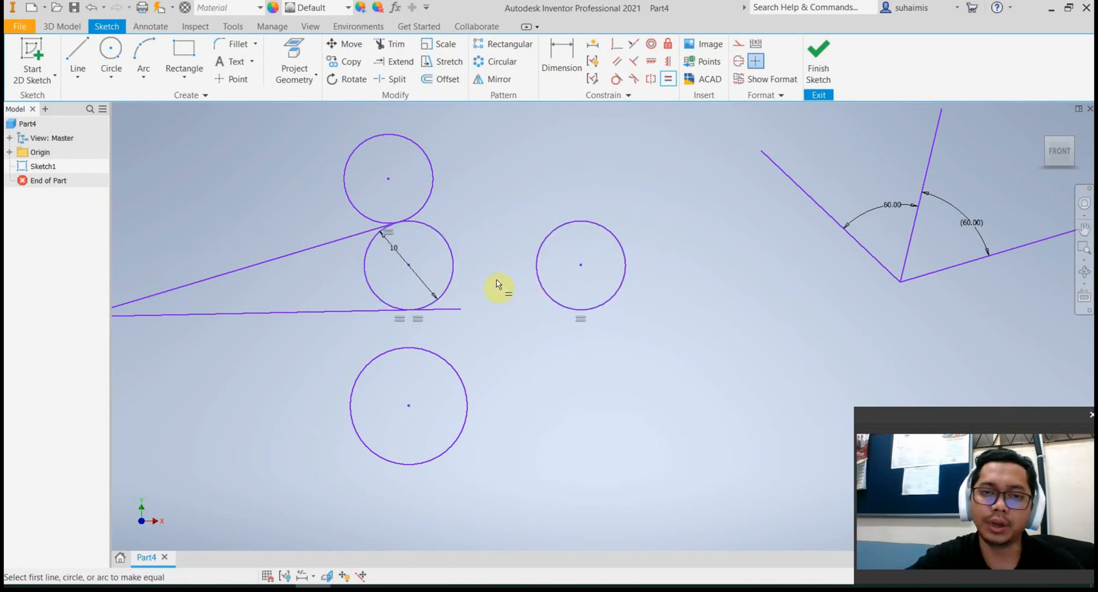
pyautogui.click(450, 294)
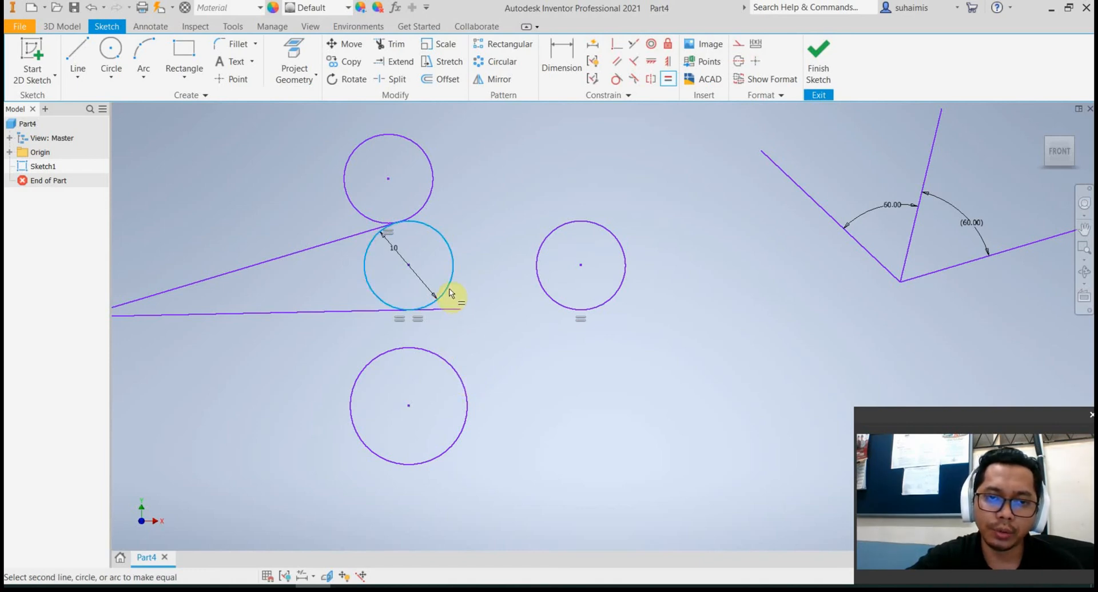
pyautogui.click(437, 358)
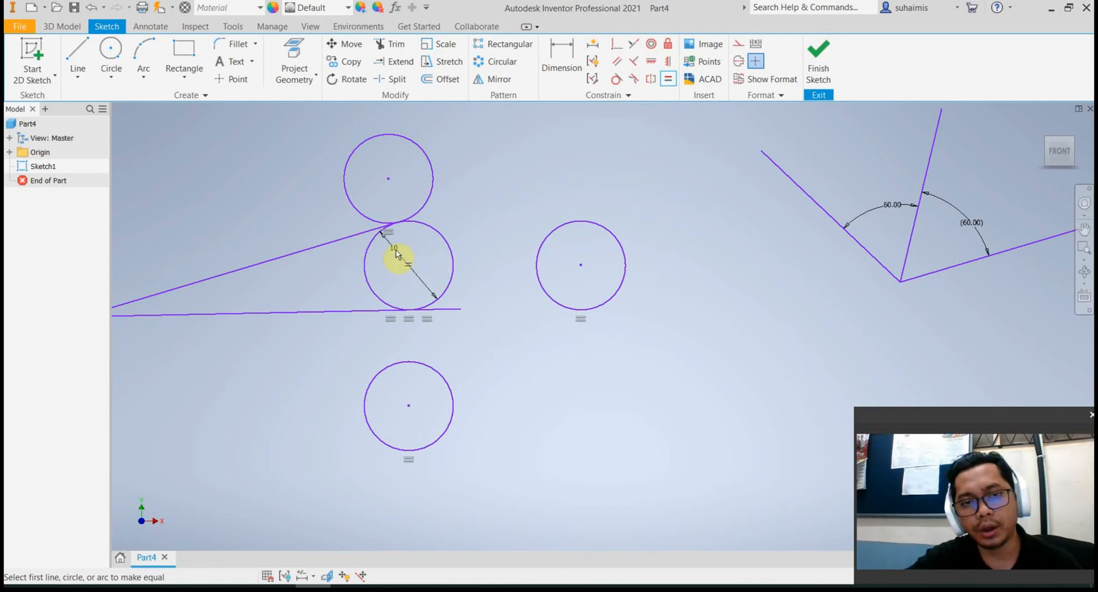
pyautogui.press('Escape')
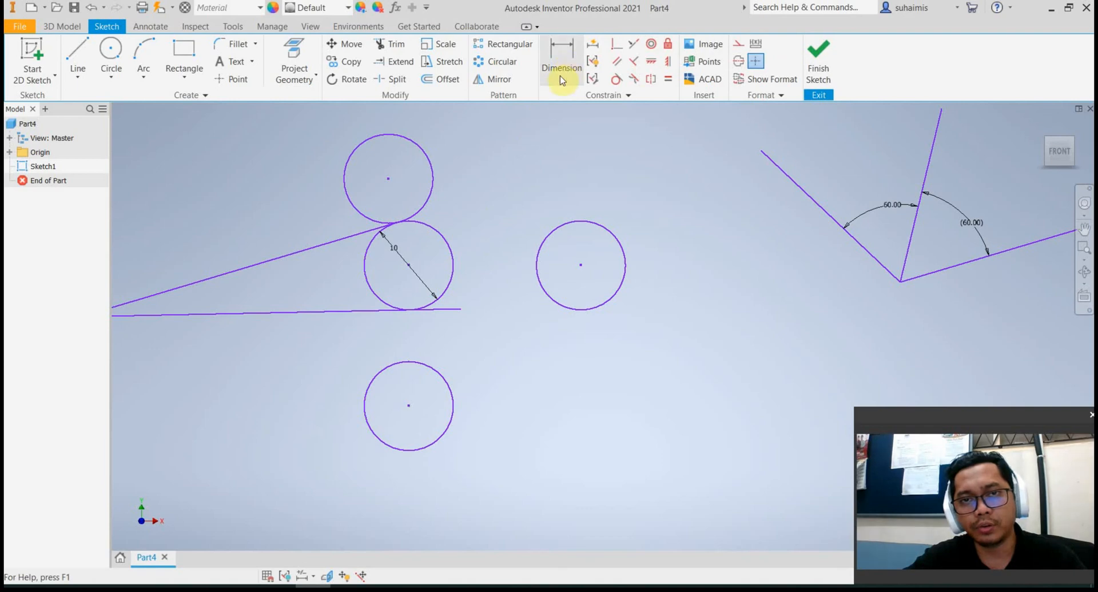
# Set the diameter of the dimensioned circle between the two tangent lines to 20 mm
pyautogui.doubleClick(396, 253)
pyautogui.write('40')
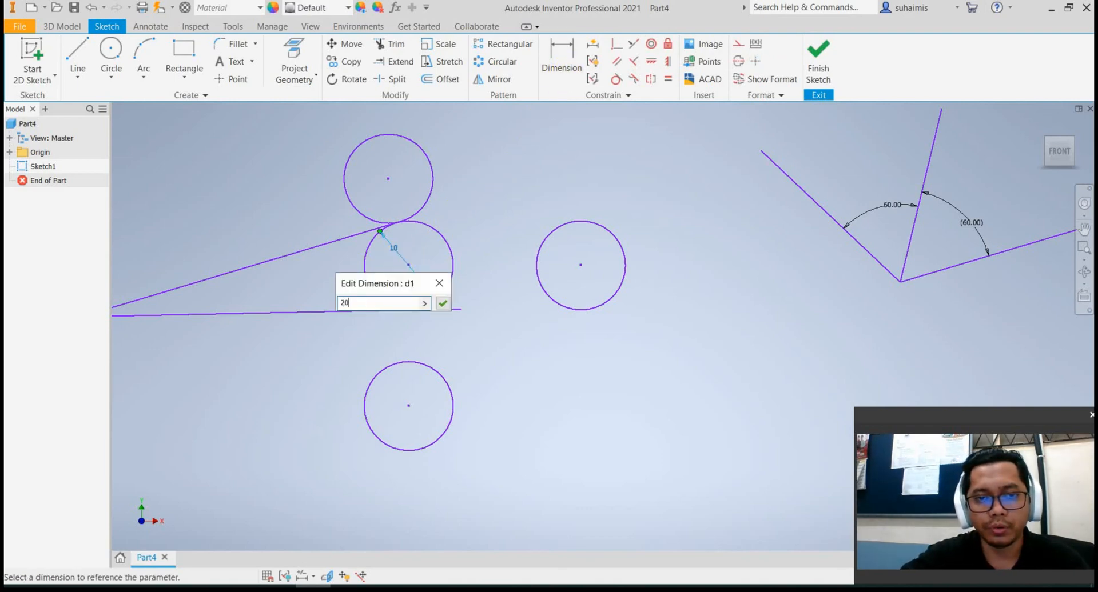
pyautogui.press('Return')
pyautogui.middleClick(393, 251)
pyautogui.middleClick(394, 250)
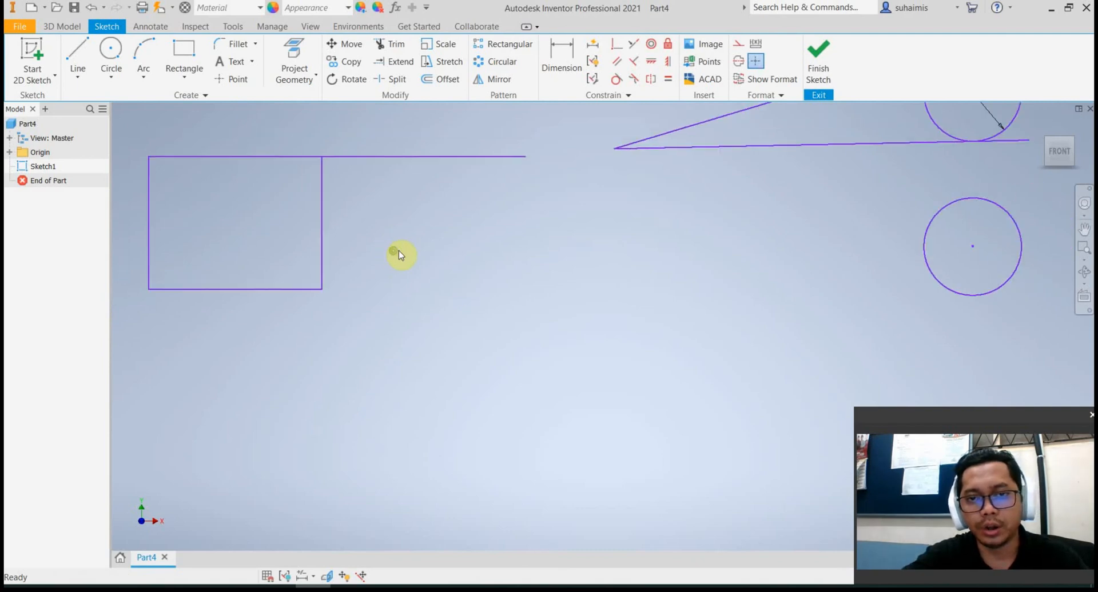
pyautogui.moveTo(792, 317); pyautogui.dragTo(669, 374, button='middle')
pyautogui.scroll(3, 604, 301)
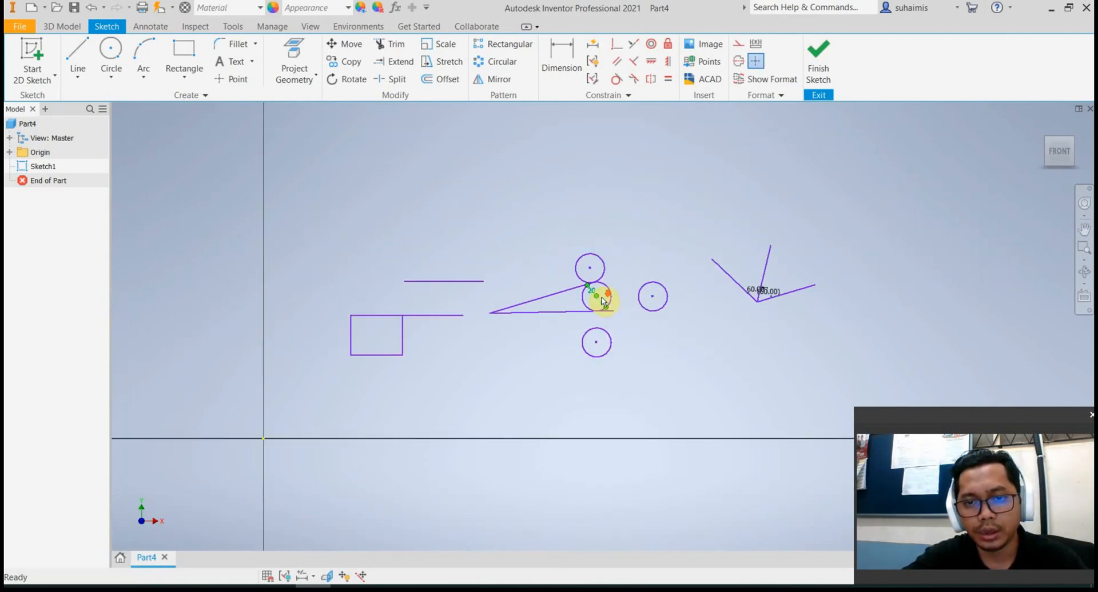
pyautogui.scroll(-6, 599, 298)
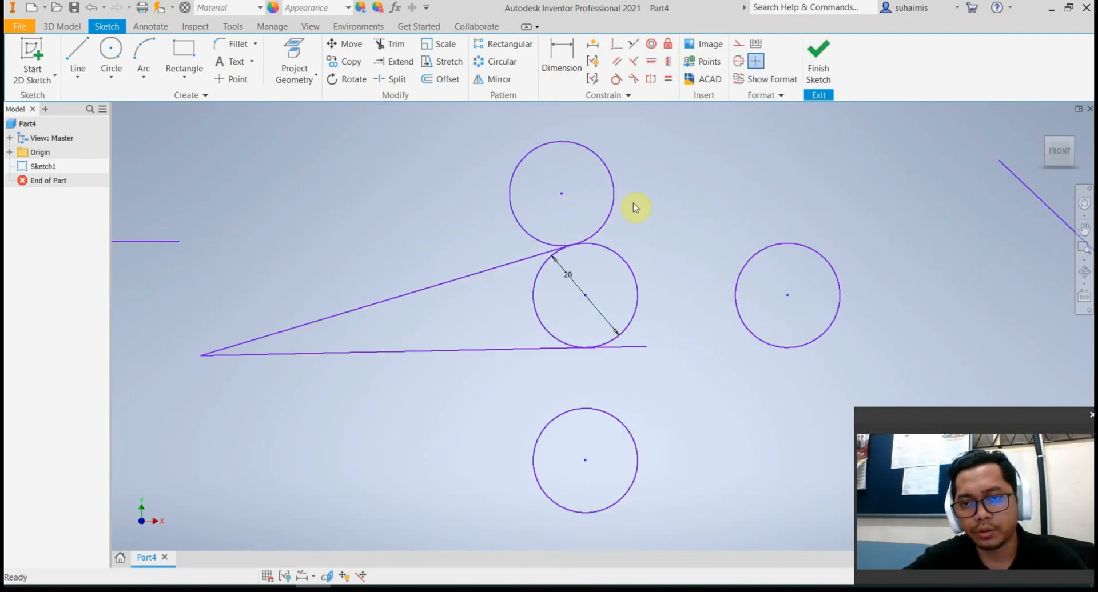
# Set the dimensioned circle's diameter to 15 mm
pyautogui.doubleClick(572, 280)
pyautogui.write('20')
pyautogui.press('Return')
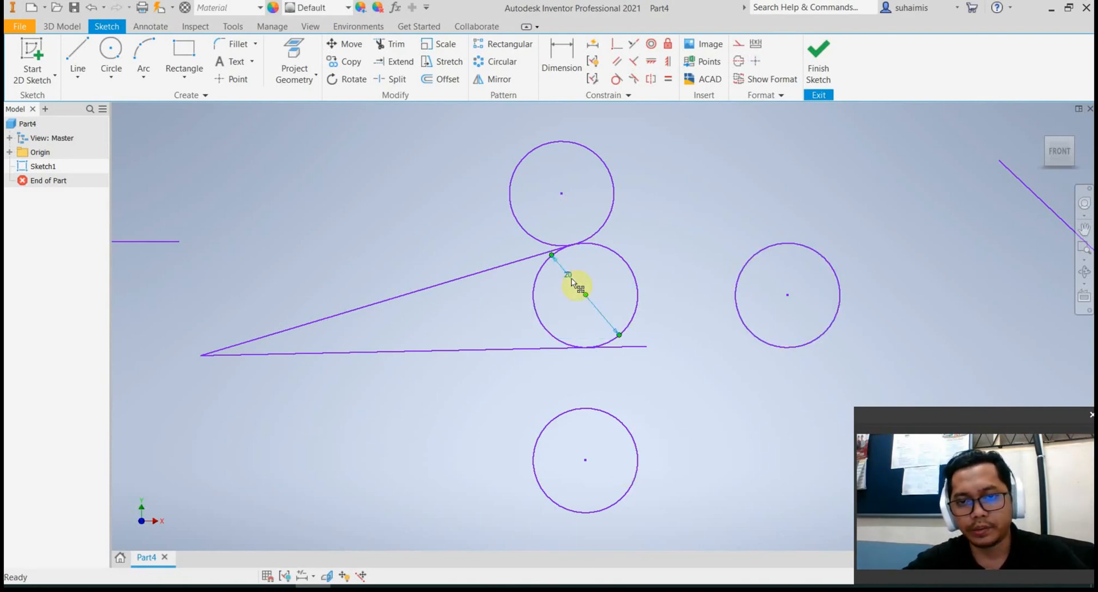
pyautogui.moveTo(519, 391); pyautogui.dragTo(703, 214, button='middle')
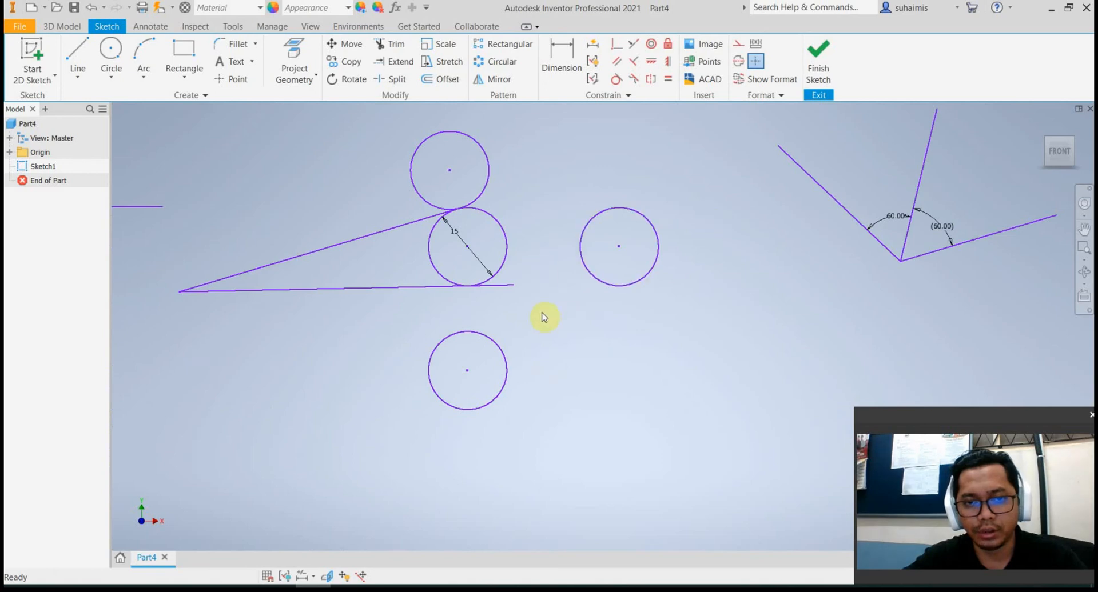